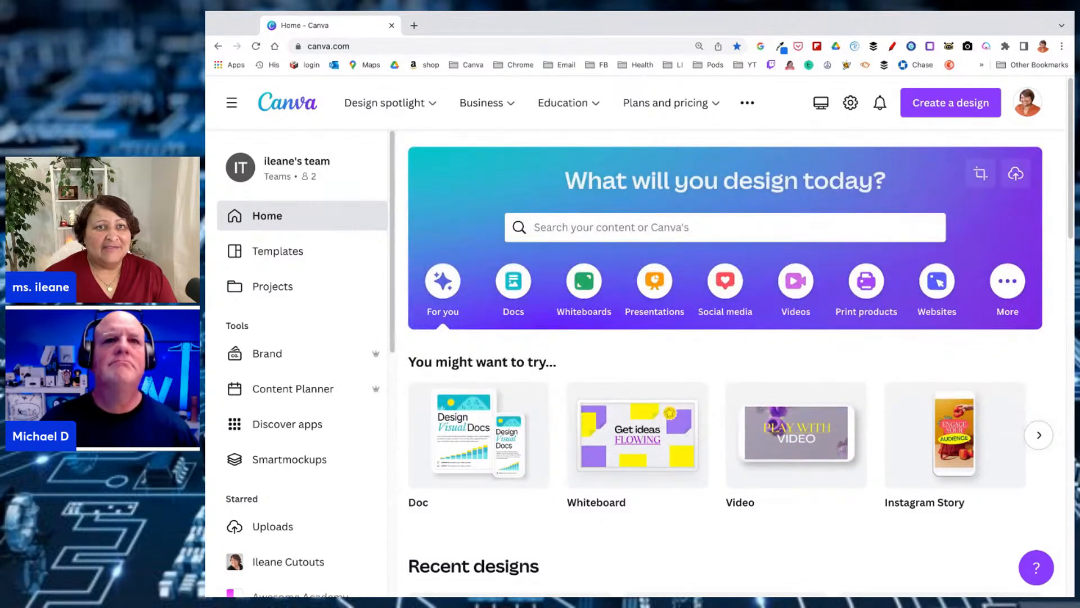
mouse_move(388, 107)
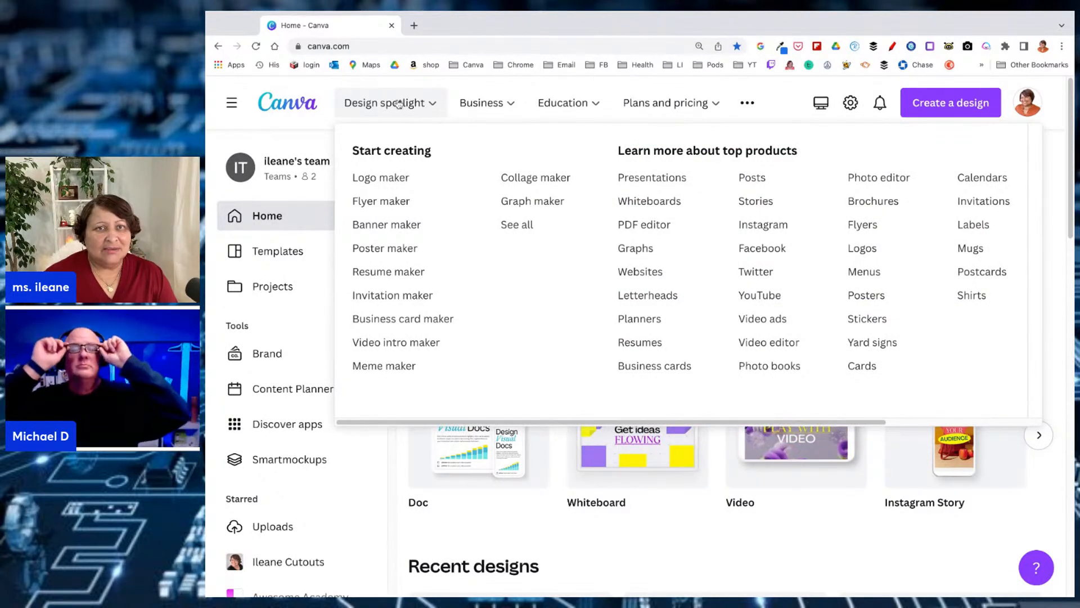
mouse_move(474, 107)
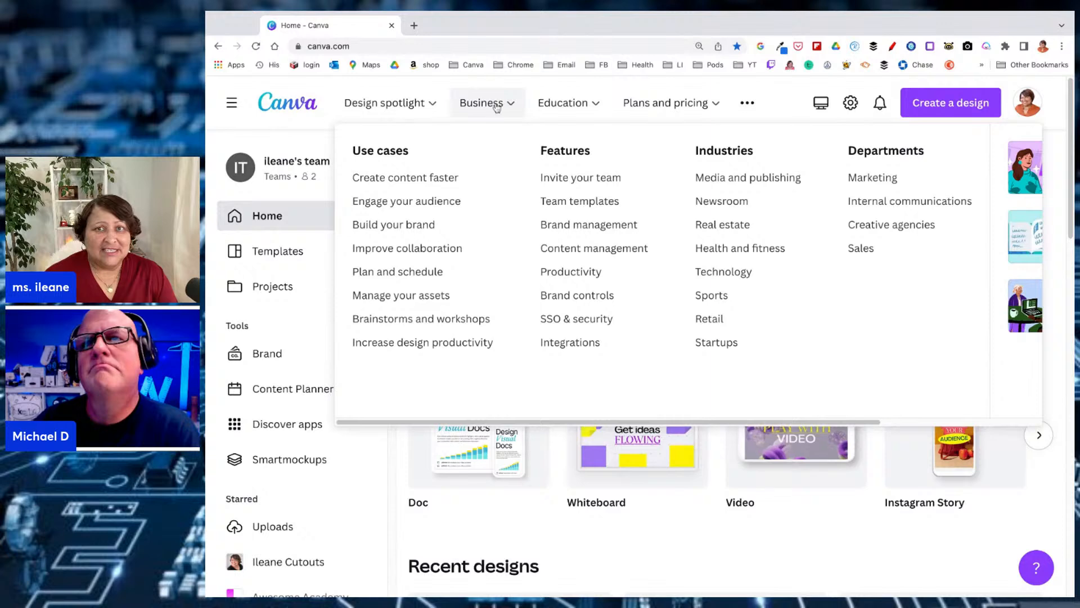
mouse_move(681, 106)
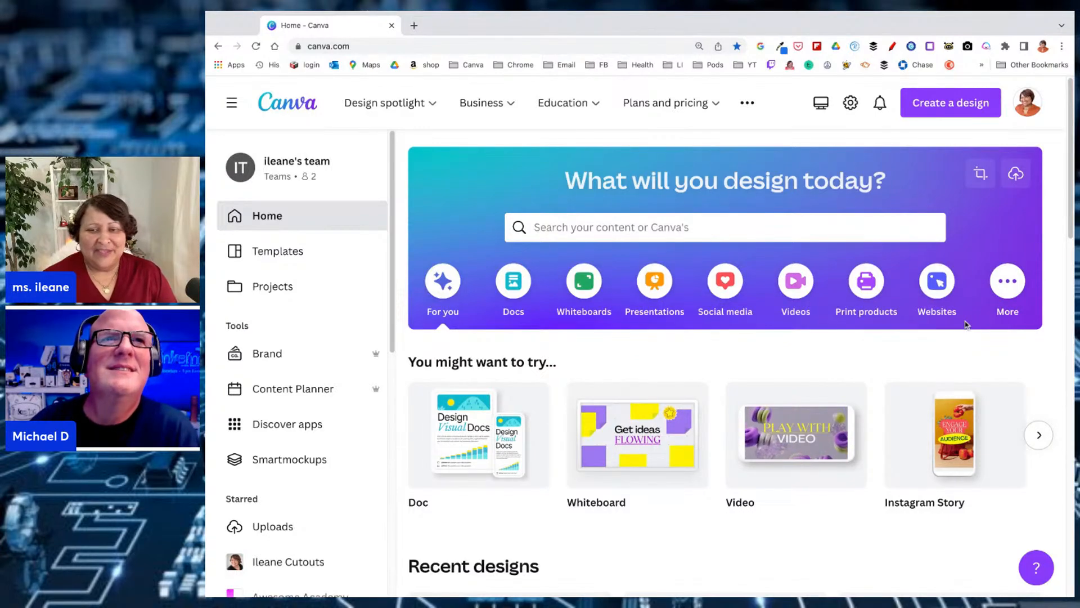
Open the recent design "Video Background and Edits" and briefly preview its green-screen clip
scroll(966, 324, down, 2)
scroll(957, 332, down, 4)
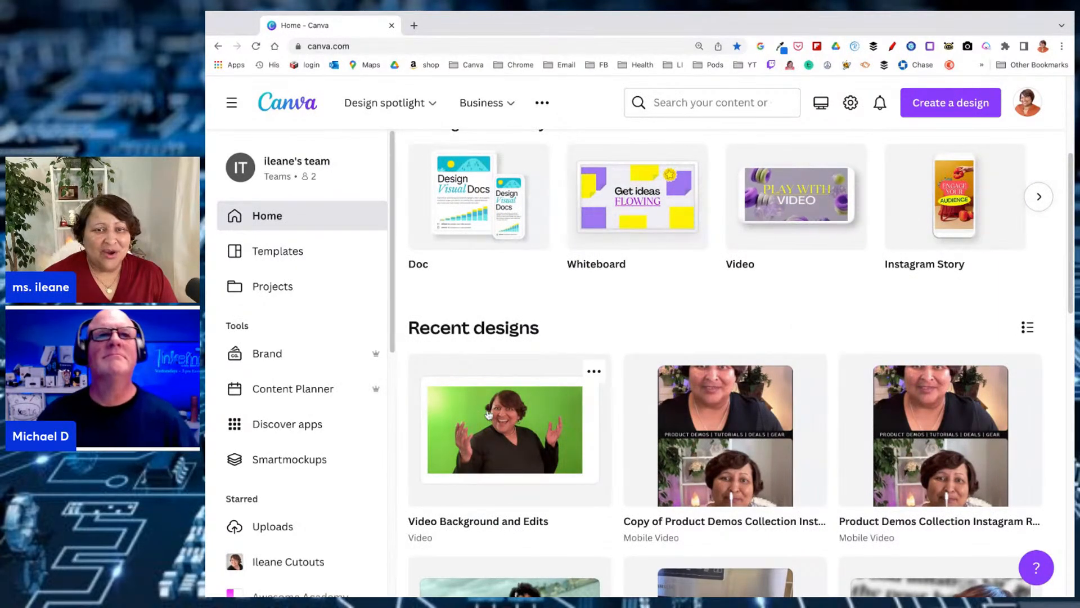
click(507, 427)
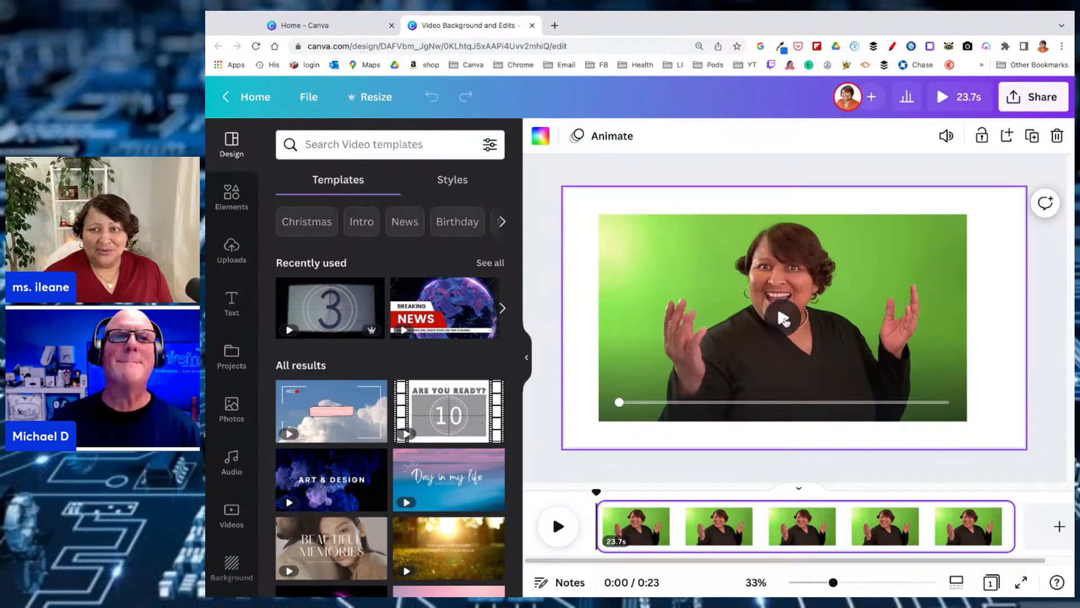
click(784, 318)
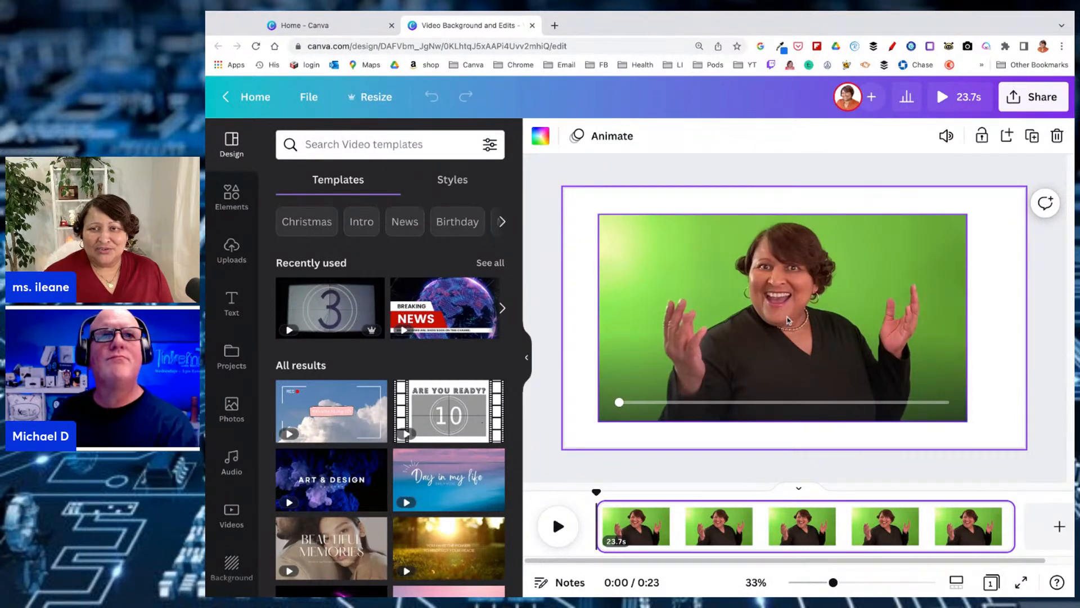
click(783, 319)
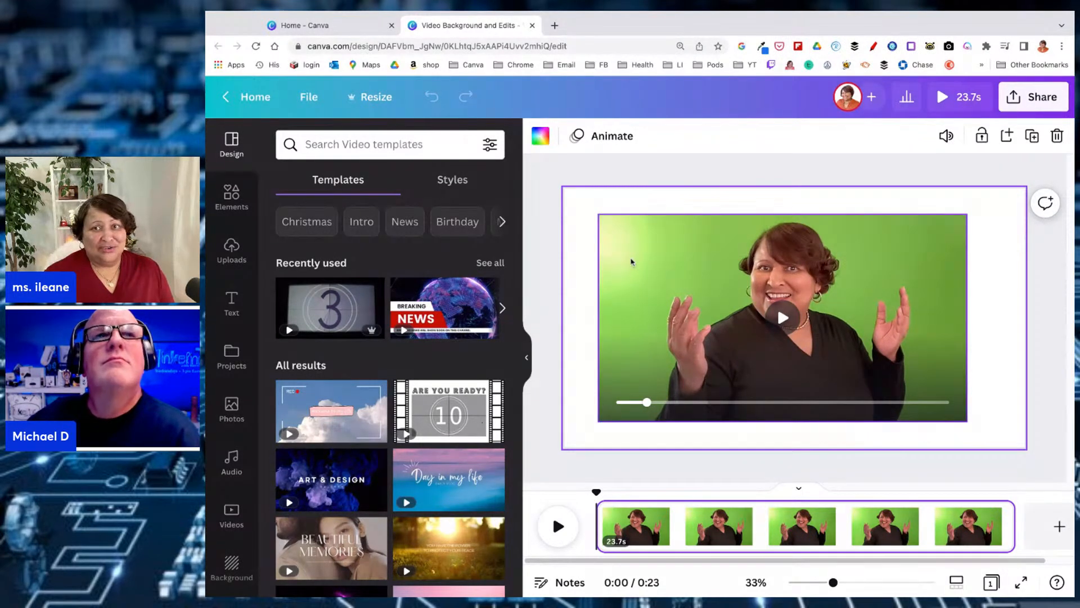
Remove the green background from the video clip with the Background Remover
click(632, 263)
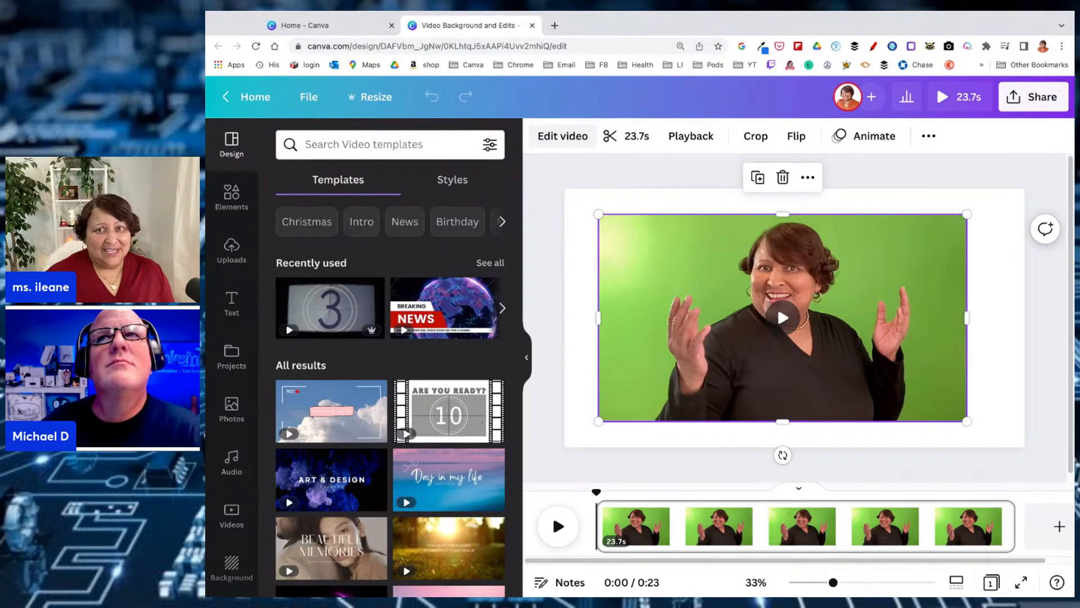
click(563, 135)
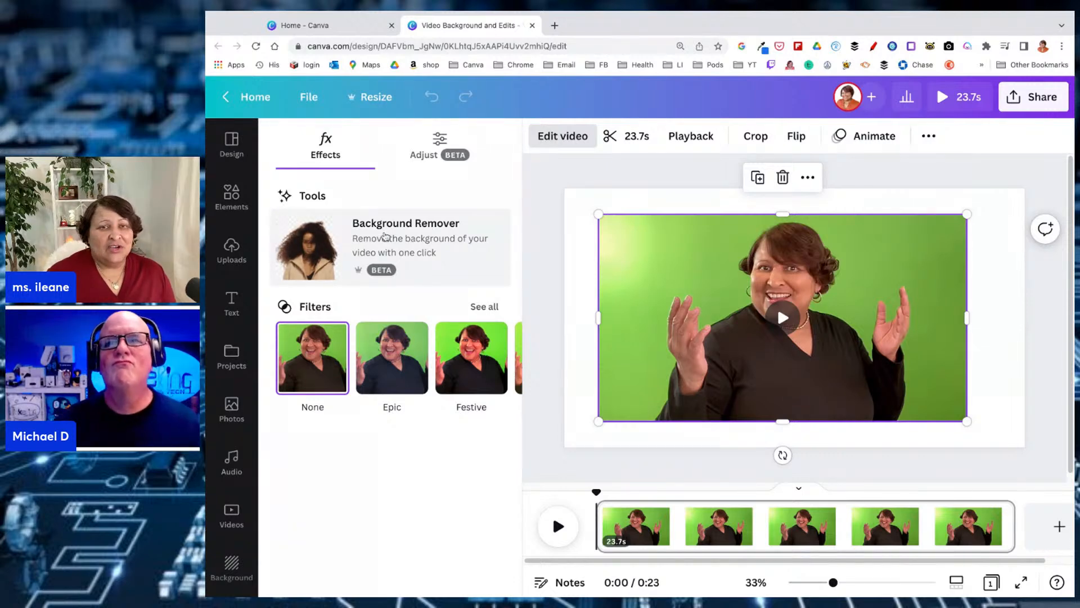
click(385, 236)
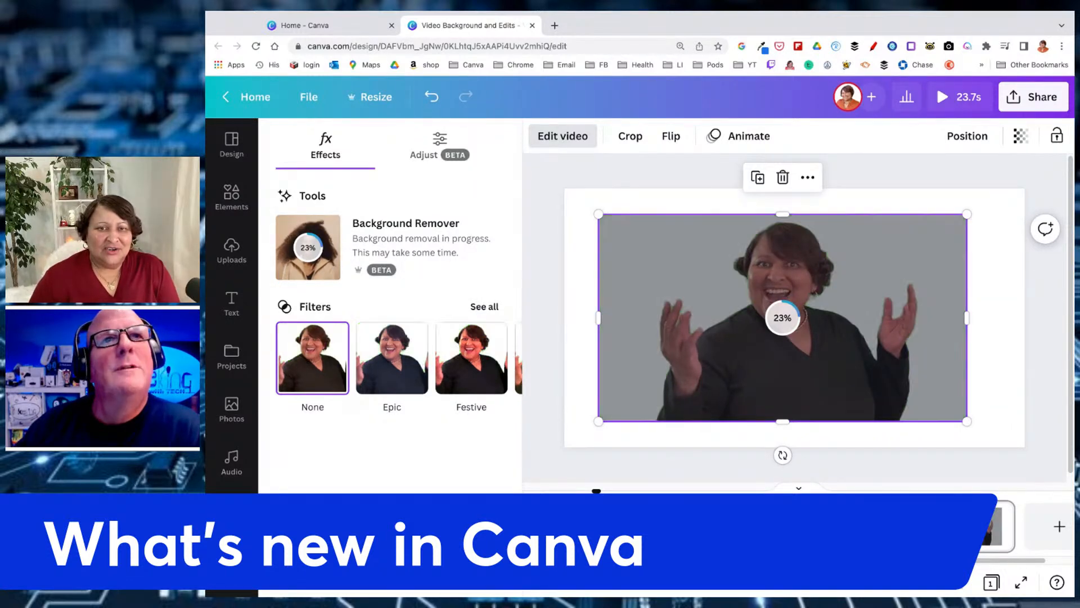
Review the full filter collection and the white balance and light adjustments available for the video clip
click(484, 307)
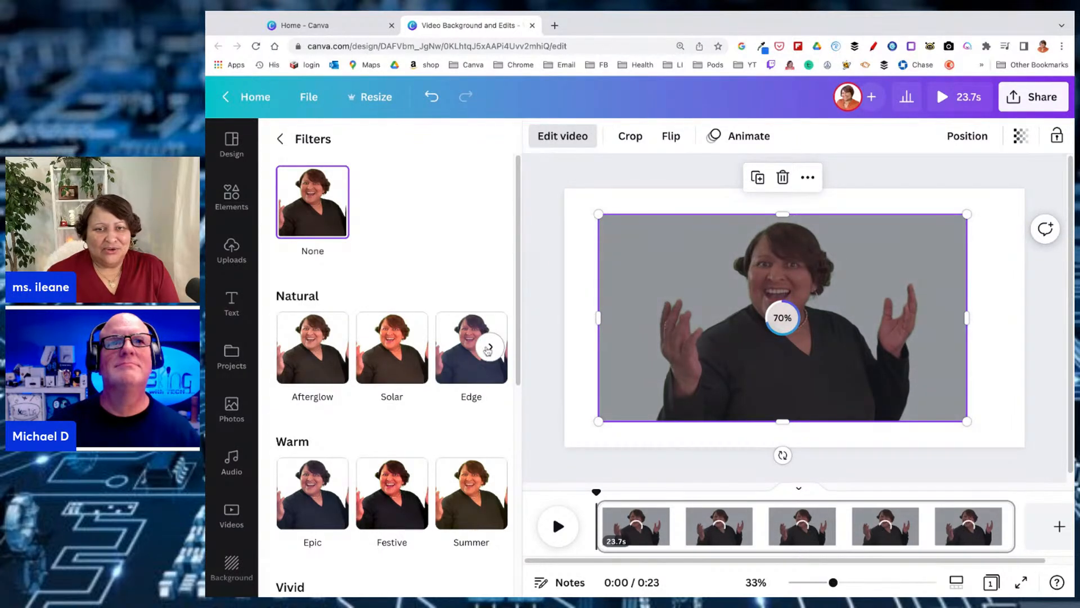
click(491, 347)
click(282, 345)
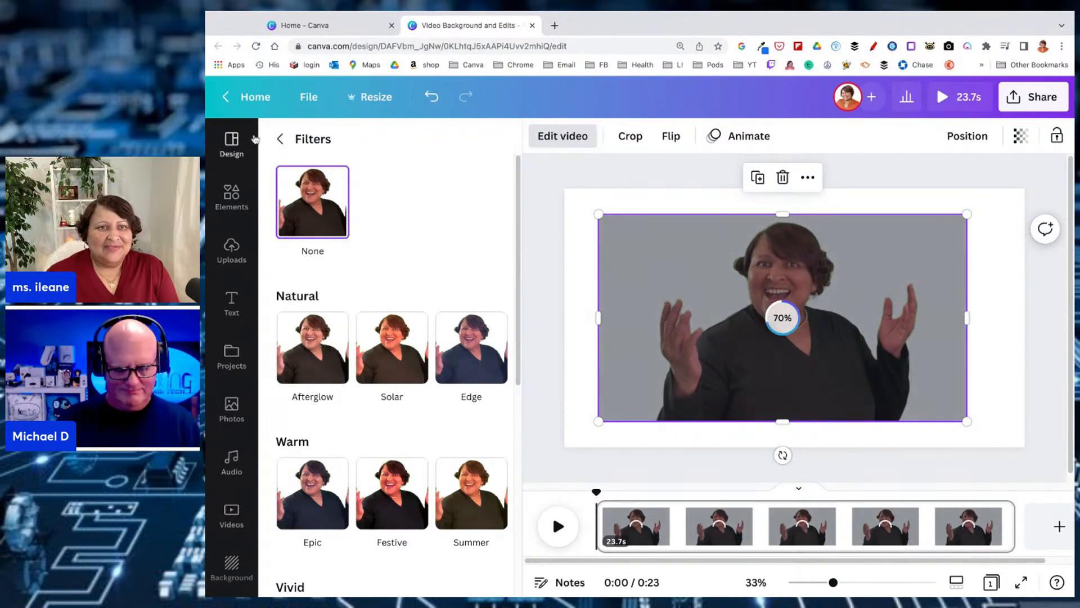
click(280, 139)
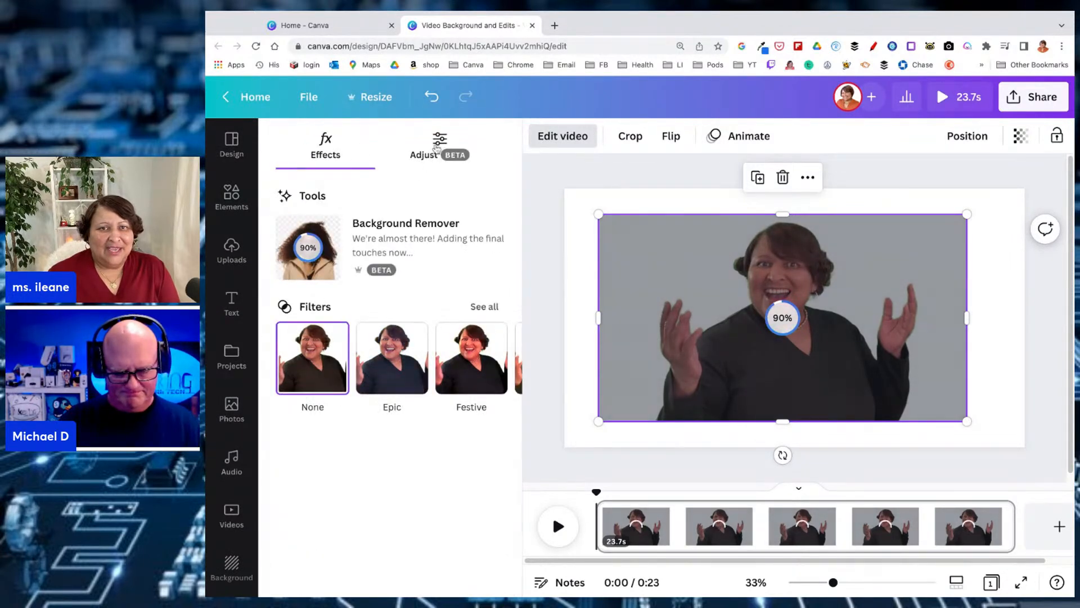
click(437, 147)
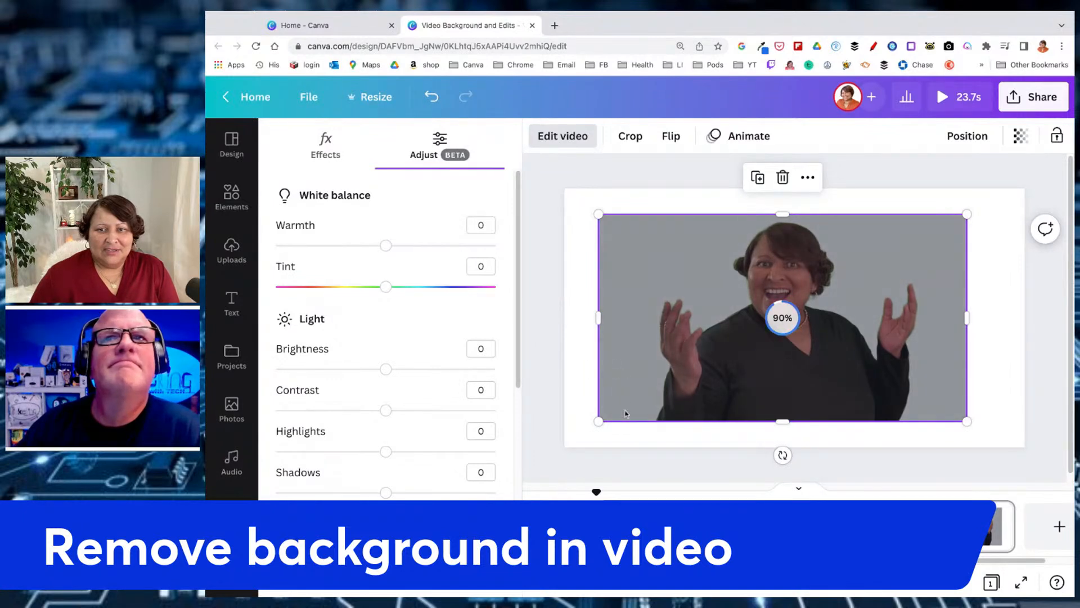
click(612, 443)
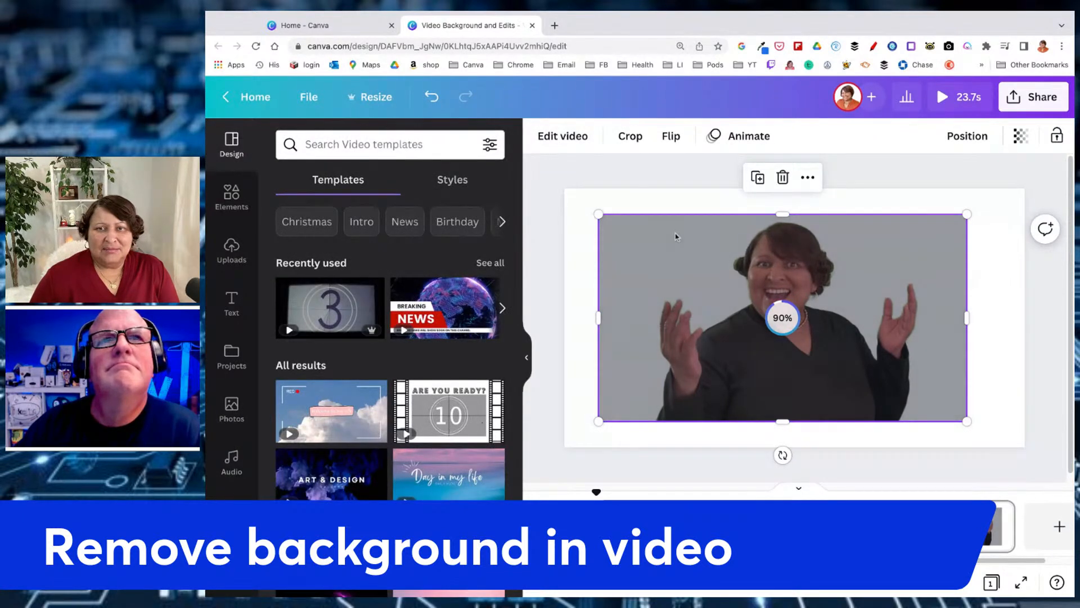
click(560, 140)
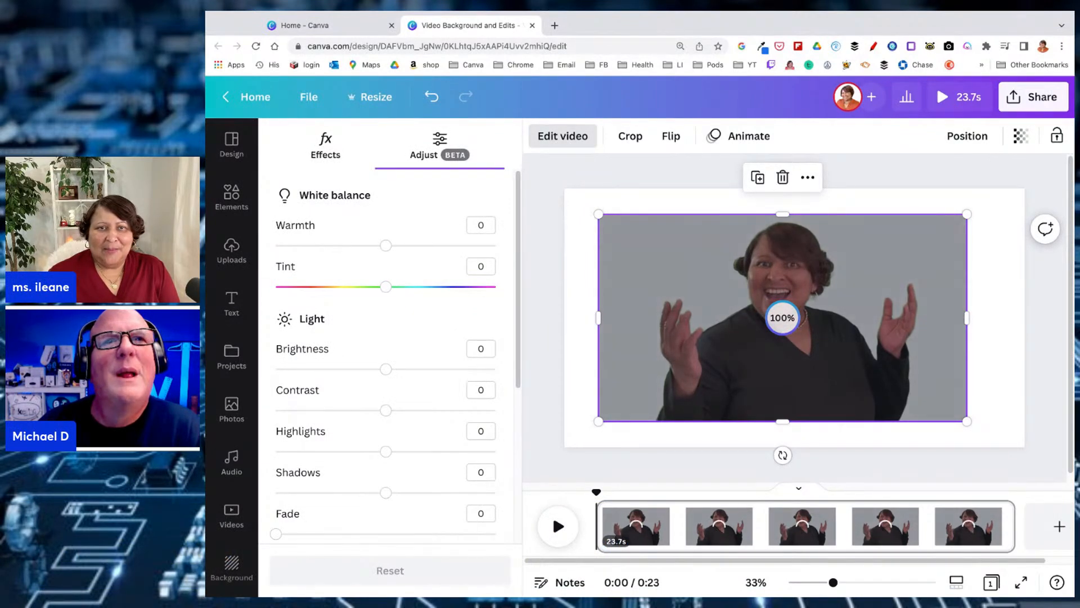
click(325, 147)
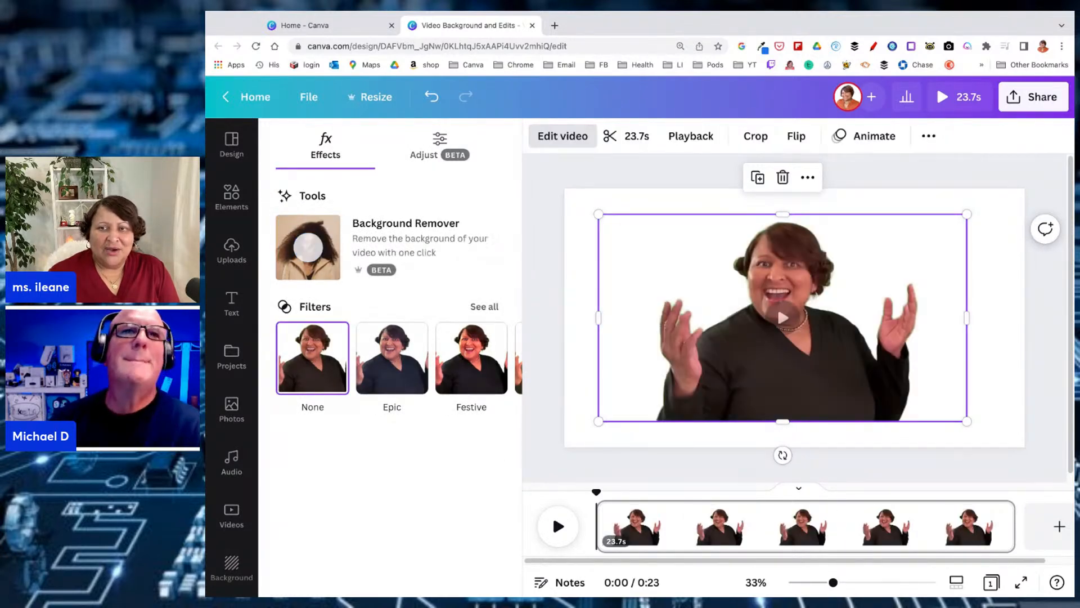
Move the cut-out video down to the page's bottom edge and trim the empty space on both its sides
click(1022, 393)
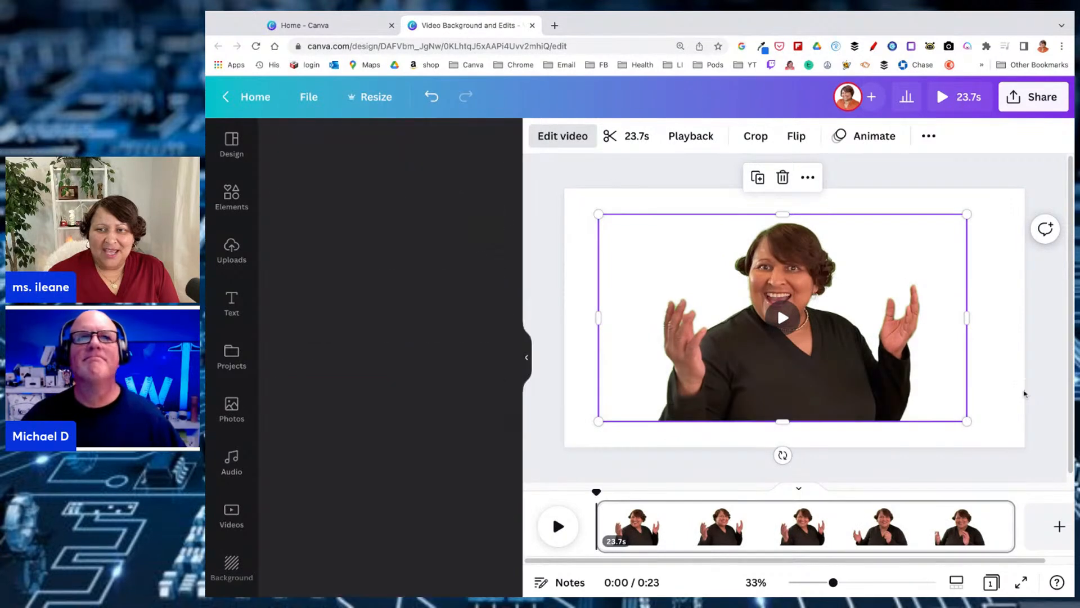
drag(732, 310, 732, 336)
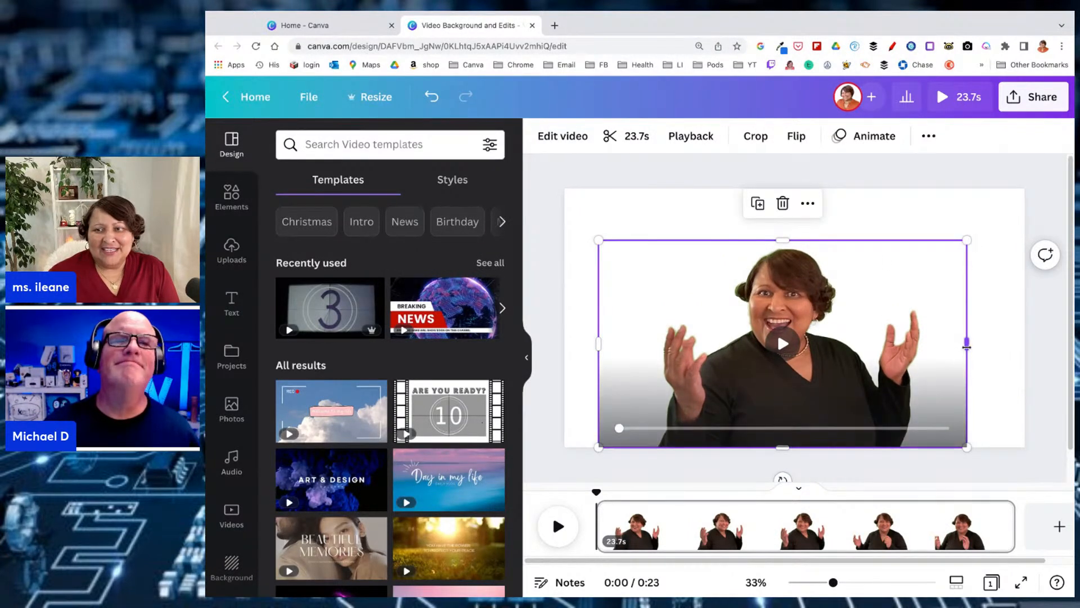
mouse_move(967, 344)
mouse_down()
mouse_move(951, 344)
mouse_move(966, 345)
mouse_up()
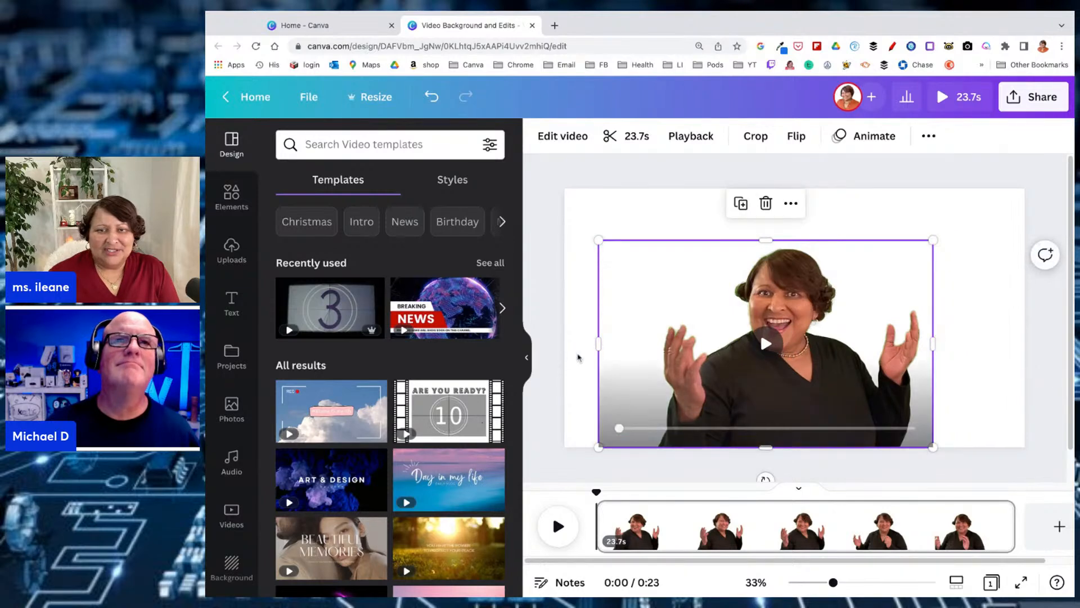
drag(597, 343, 628, 343)
click(581, 191)
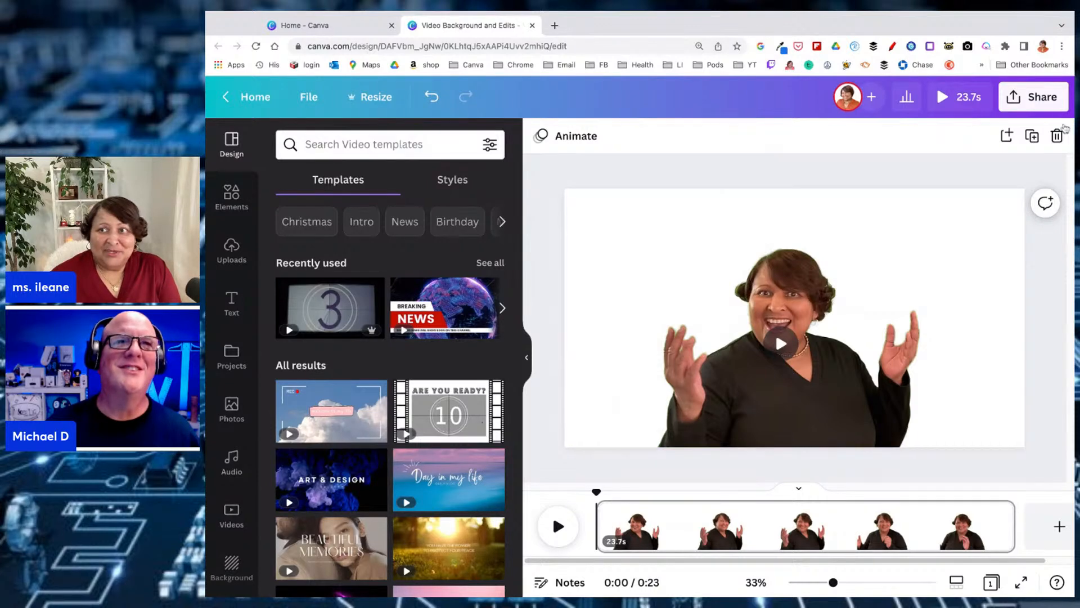
Check which file types are available for downloading the design, without downloading it
click(1035, 98)
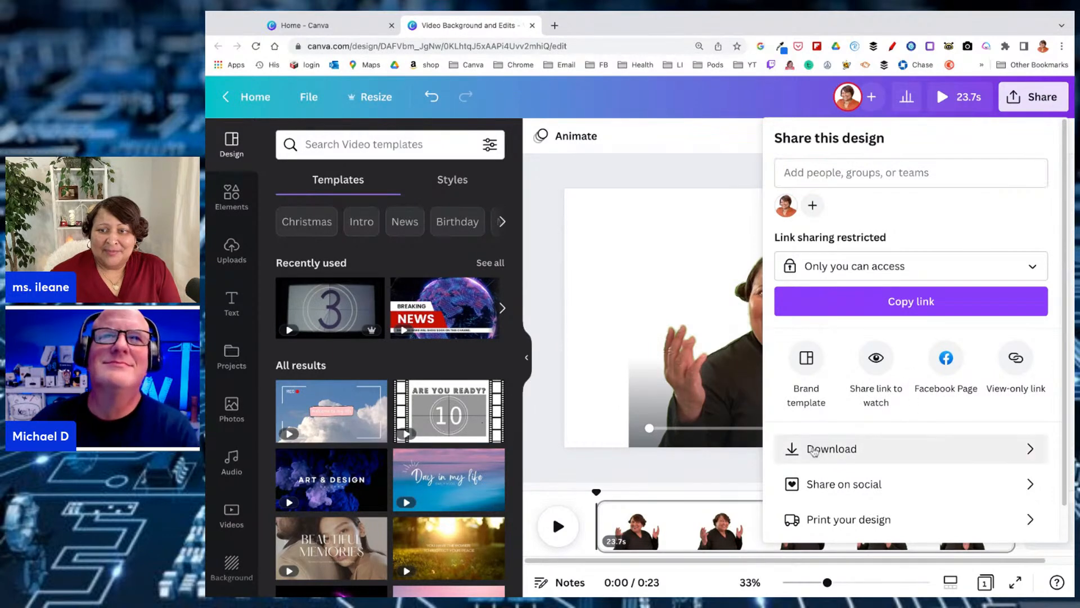
click(833, 448)
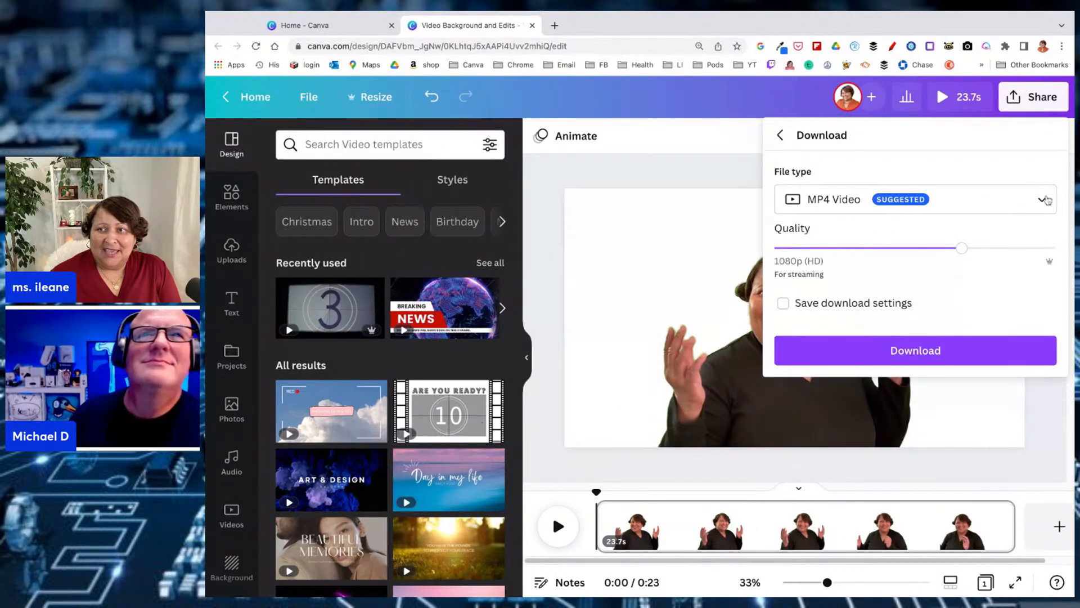
click(1043, 201)
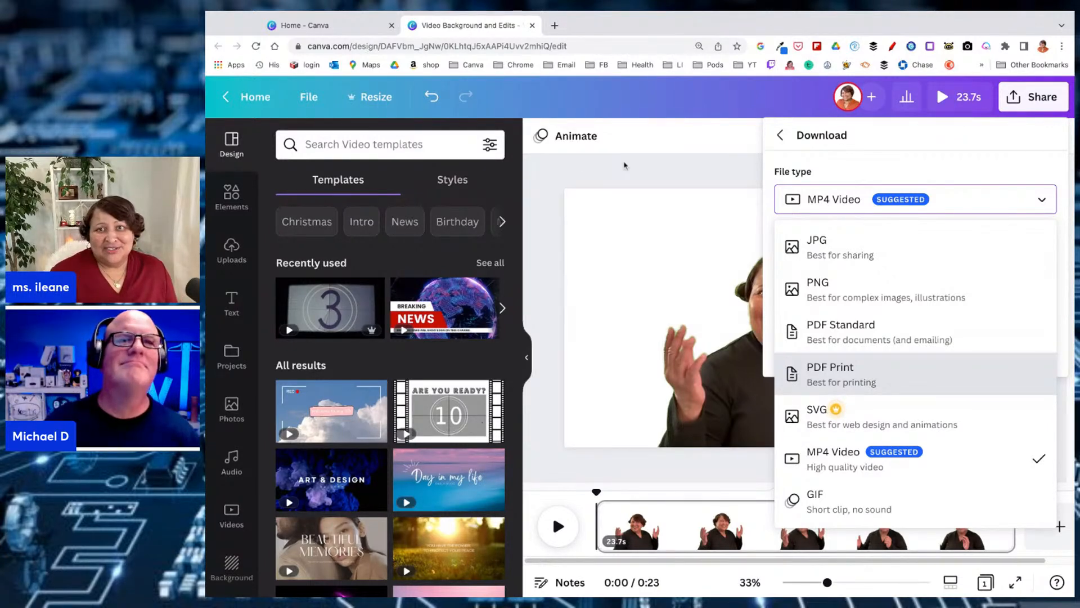
click(625, 166)
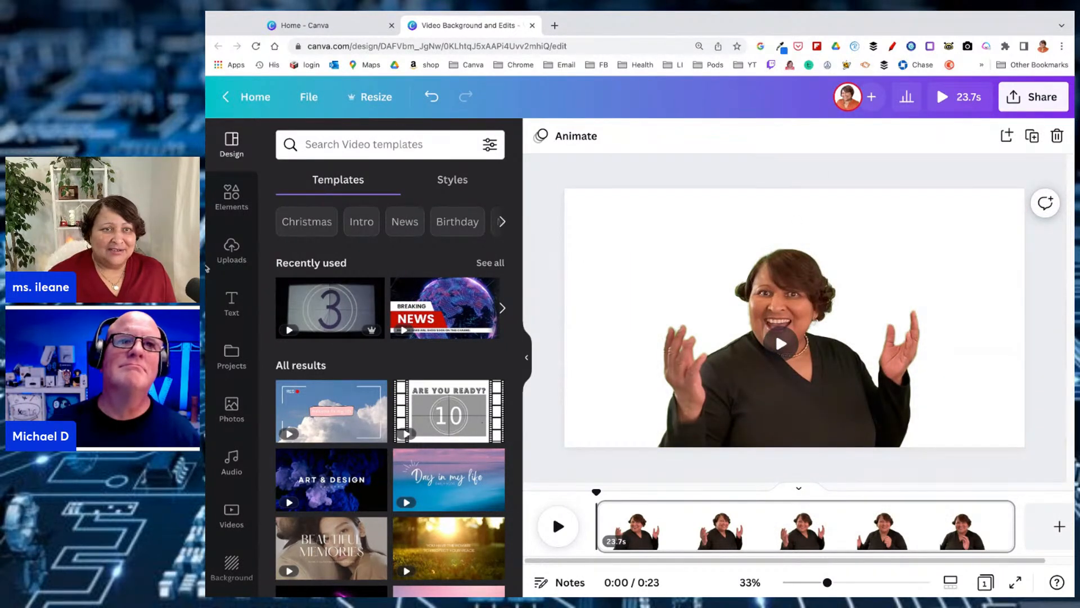
Add the recently used 15-second blue sparkle video and set it as the page background
scroll(234, 301, down, 1)
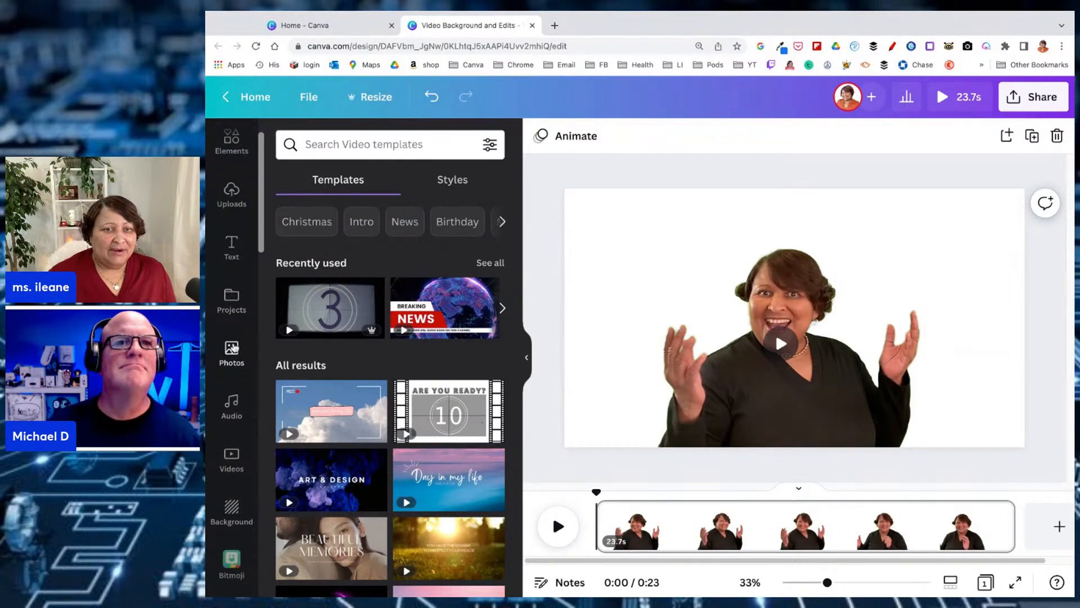
click(234, 349)
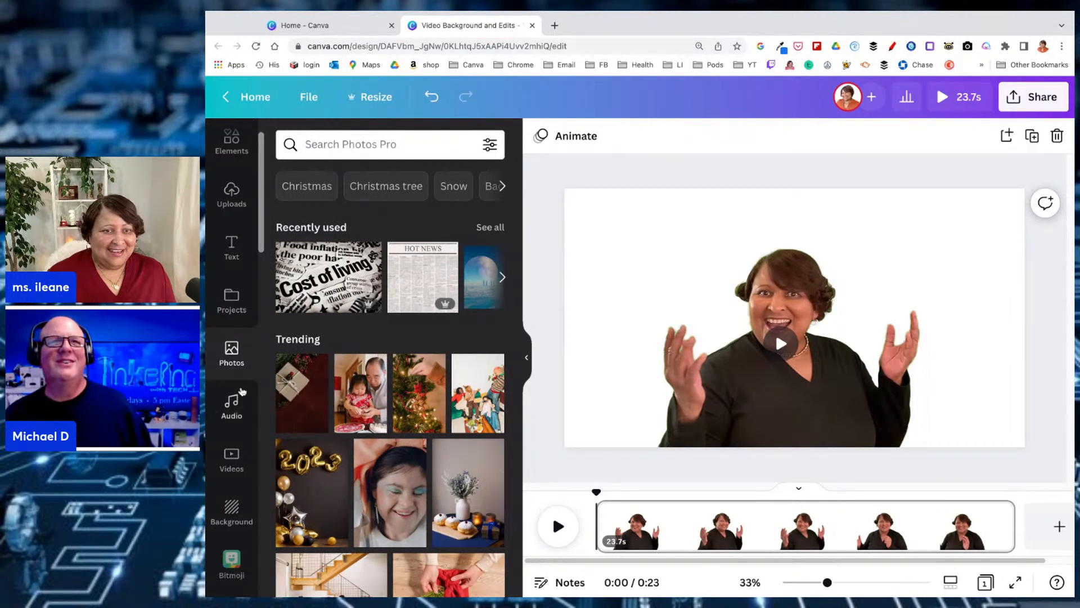
scroll(234, 337, down, 1)
click(231, 412)
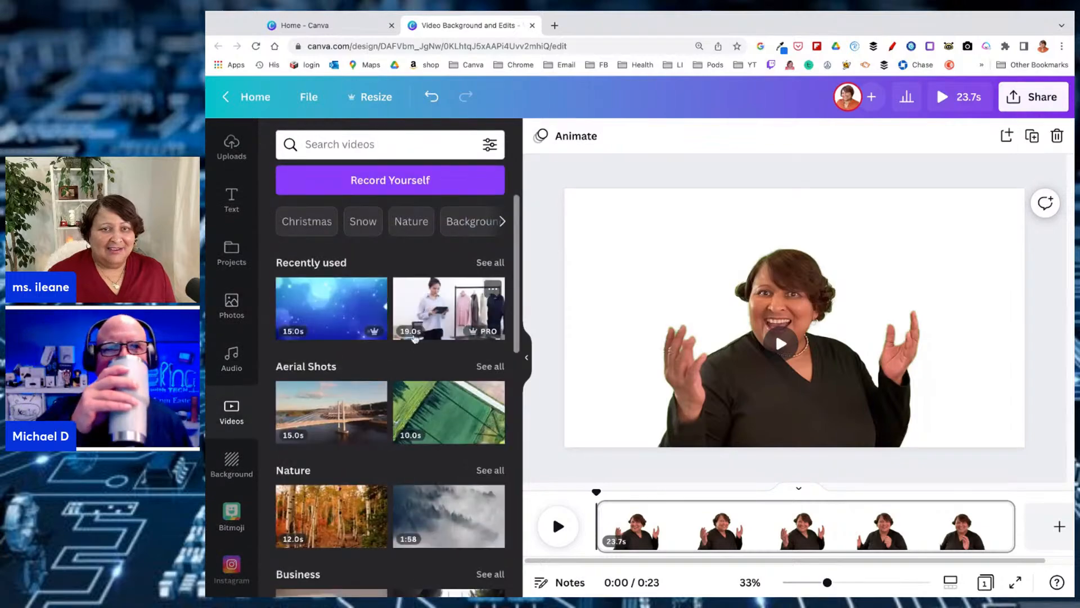
click(332, 308)
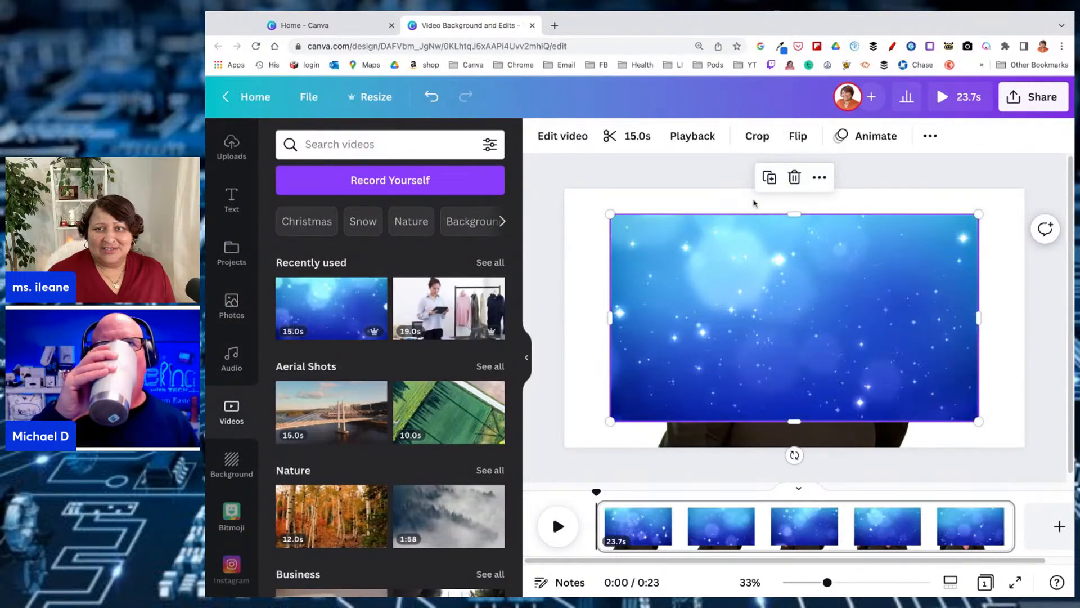
right_click(700, 234)
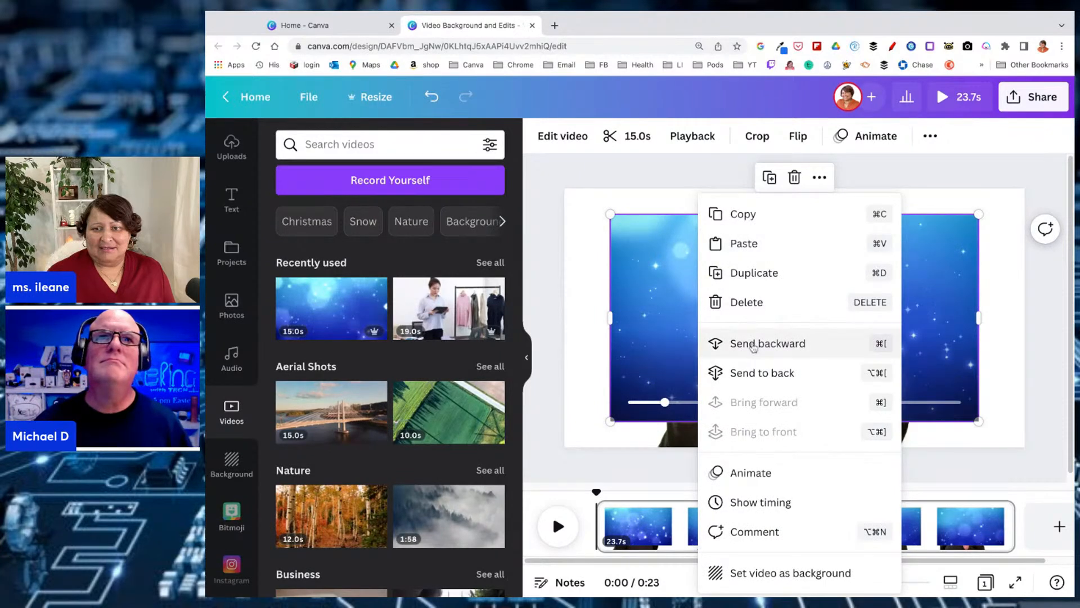
click(782, 579)
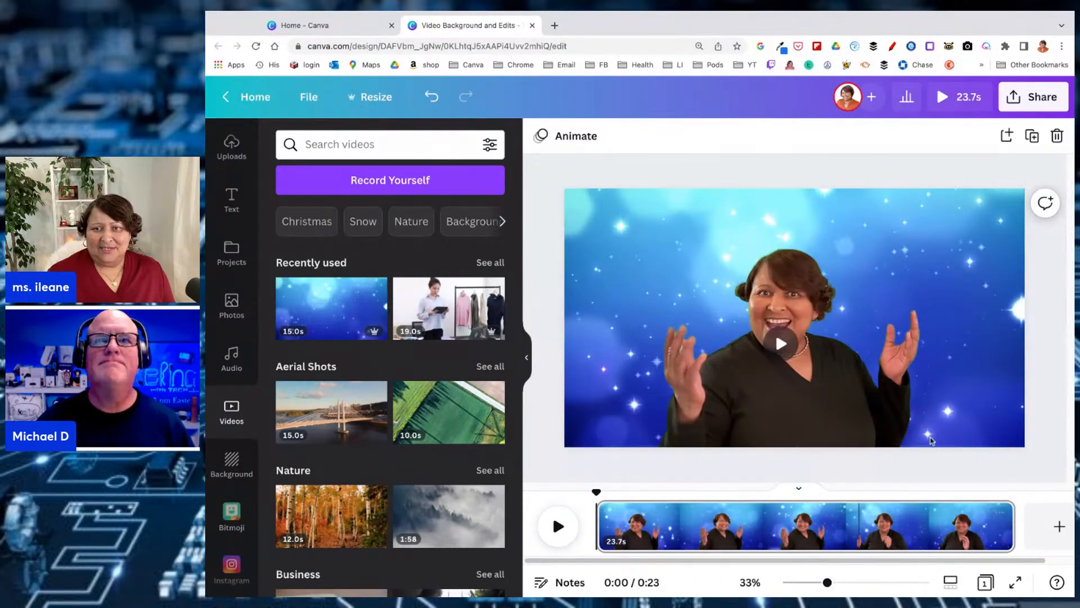
Preview the cut-out clip and the whole design playing over the blue sparkle background
click(782, 344)
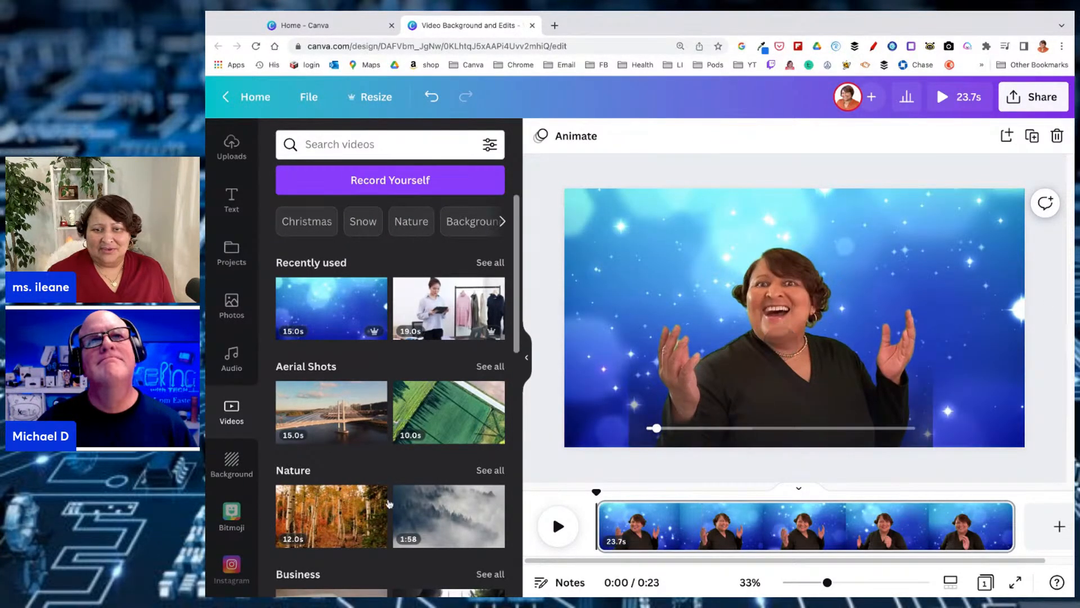
click(560, 528)
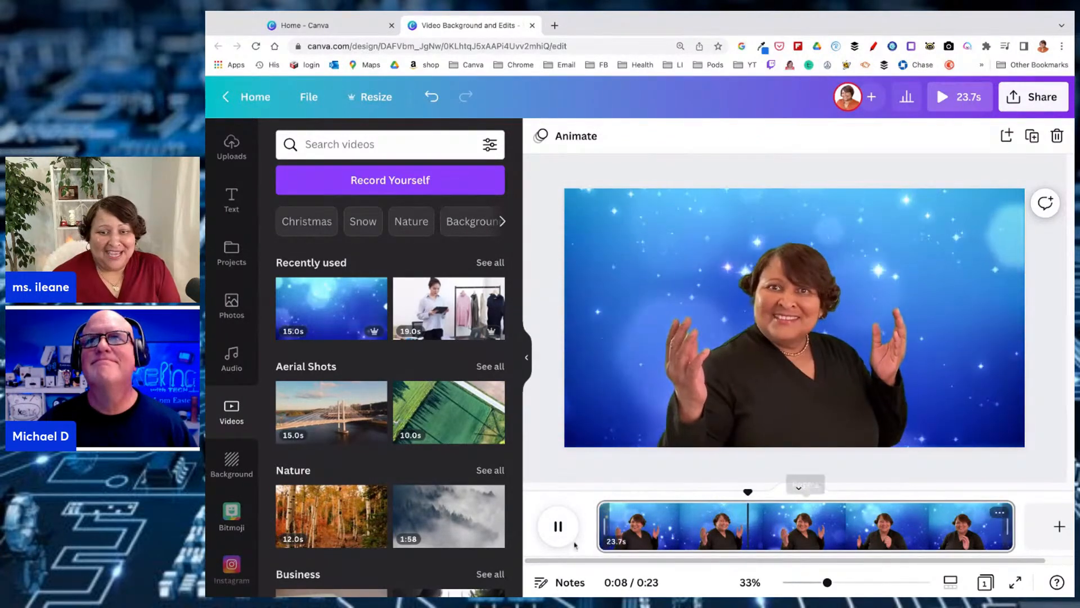
click(558, 525)
Set the cut-out clip's video speed to 1.5 and preview the design from the start
click(761, 432)
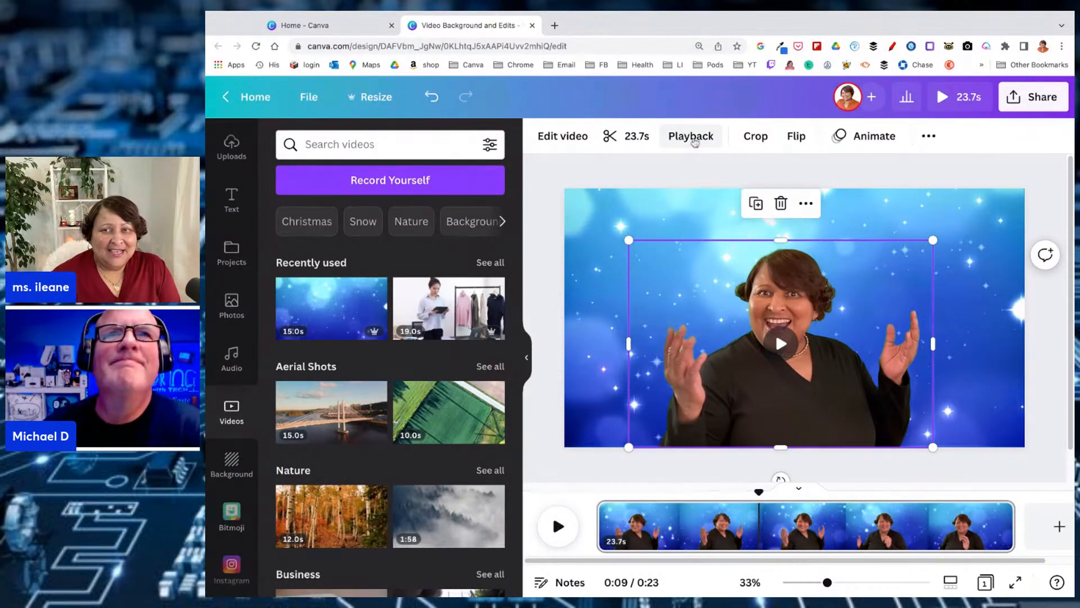
click(695, 143)
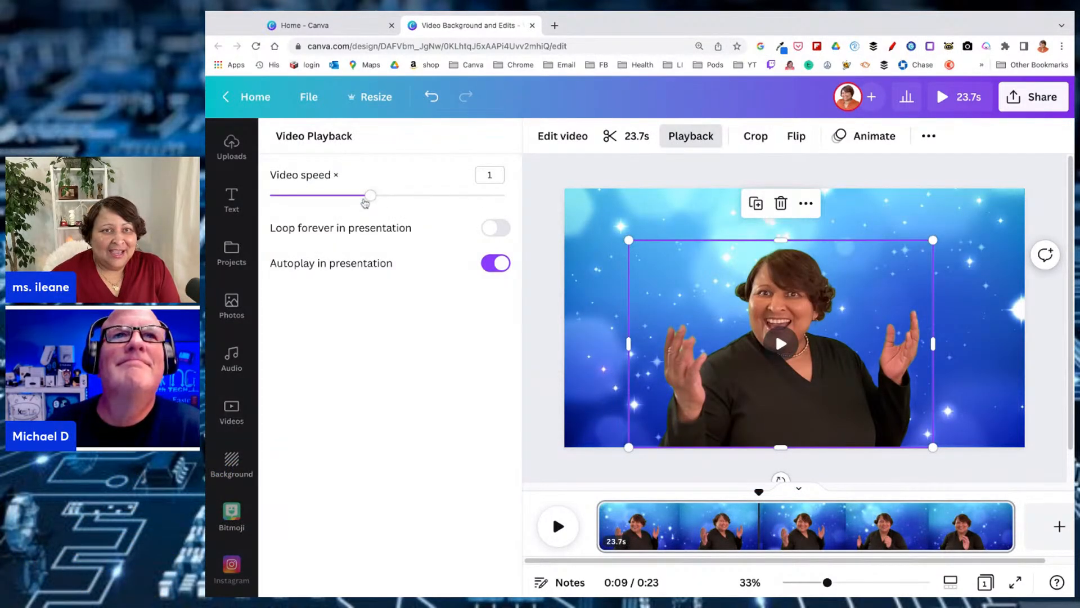
click(370, 197)
key(Right)
key(Right)
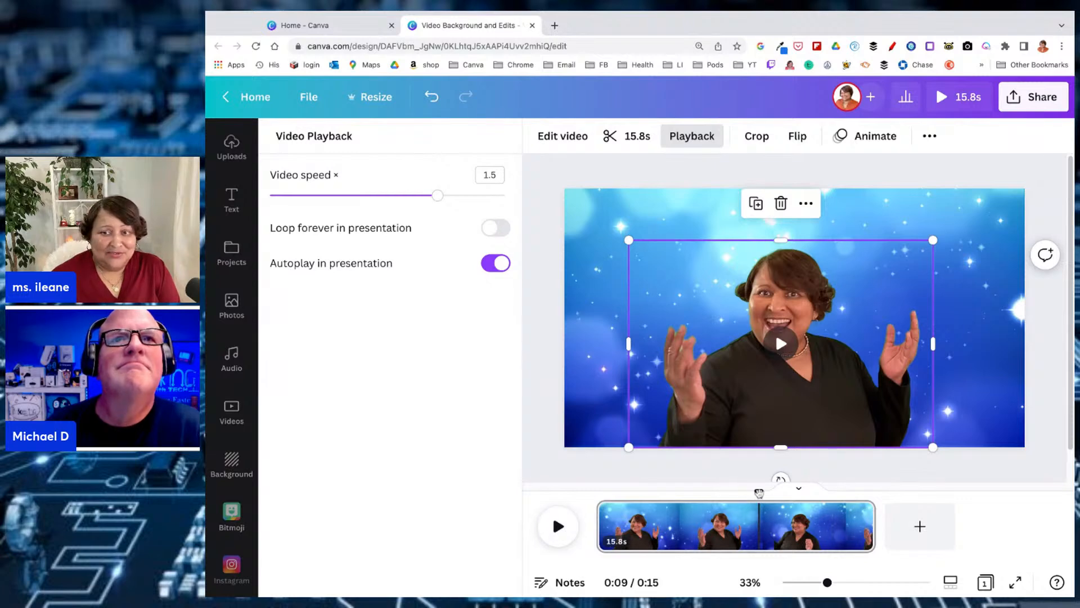
drag(759, 493, 597, 493)
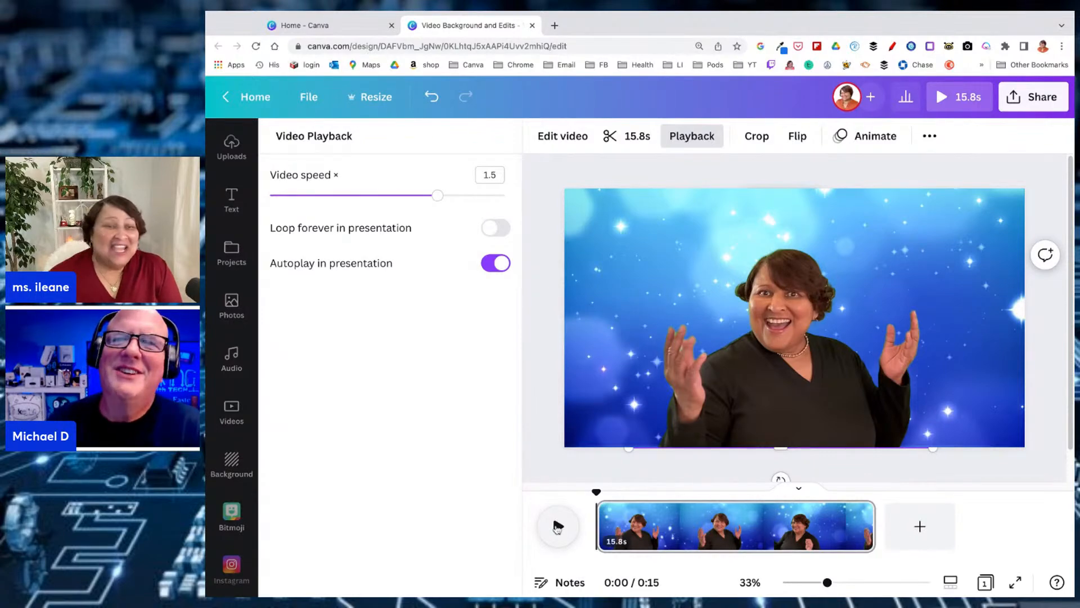
click(559, 526)
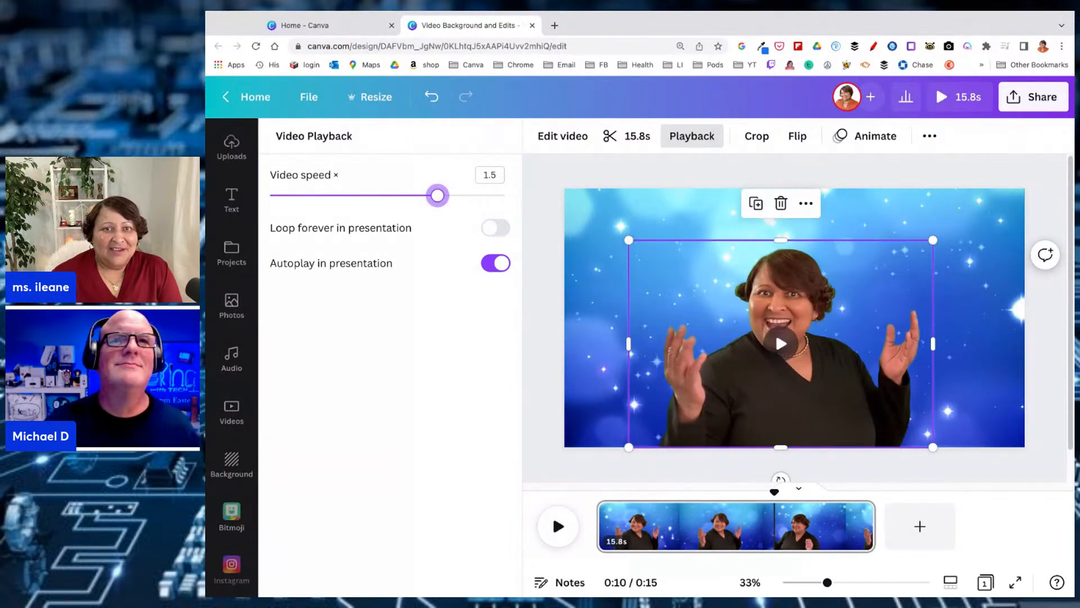
Slow the cut-out clip's video speed to 0.5 and preview the design at that speed
drag(440, 197, 303, 196)
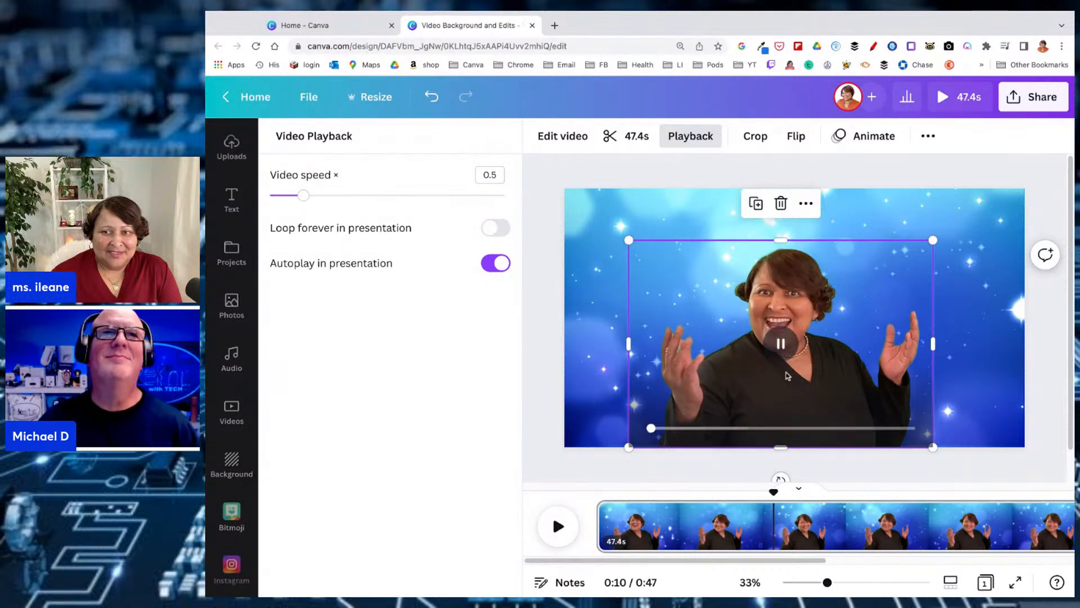
click(562, 523)
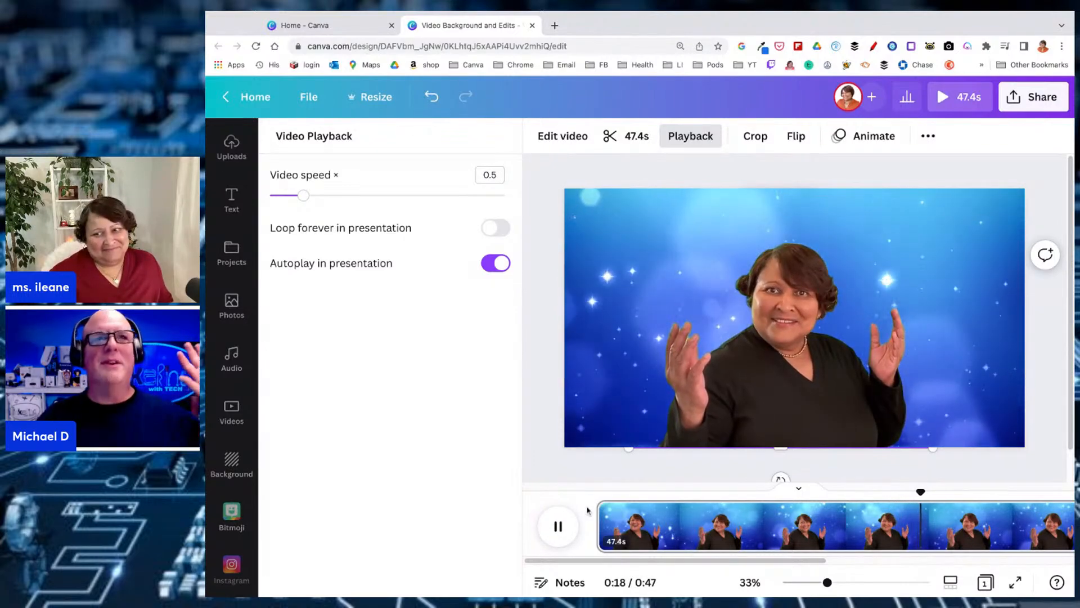
click(559, 529)
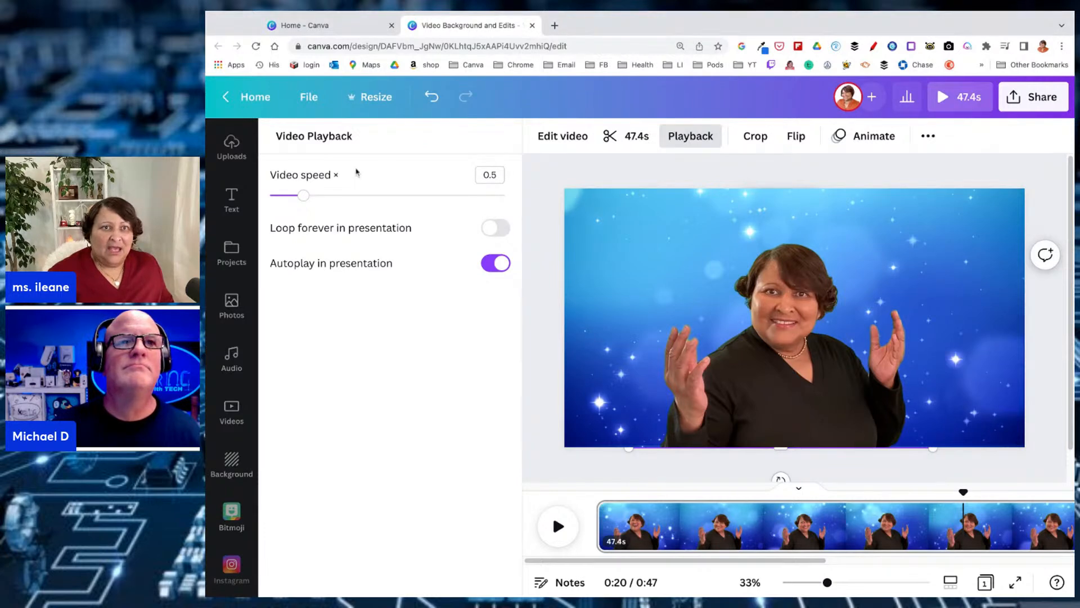
Create a new presentation from the Elegant and Professional Company Business Proposal Presentation template and apply all 15 of its pages
click(265, 103)
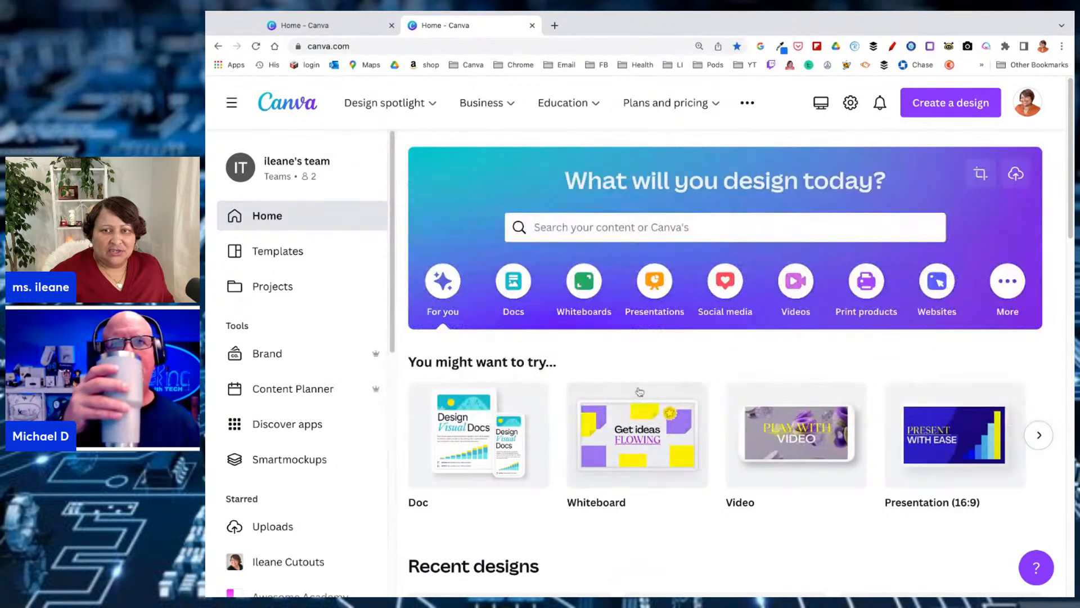
click(653, 285)
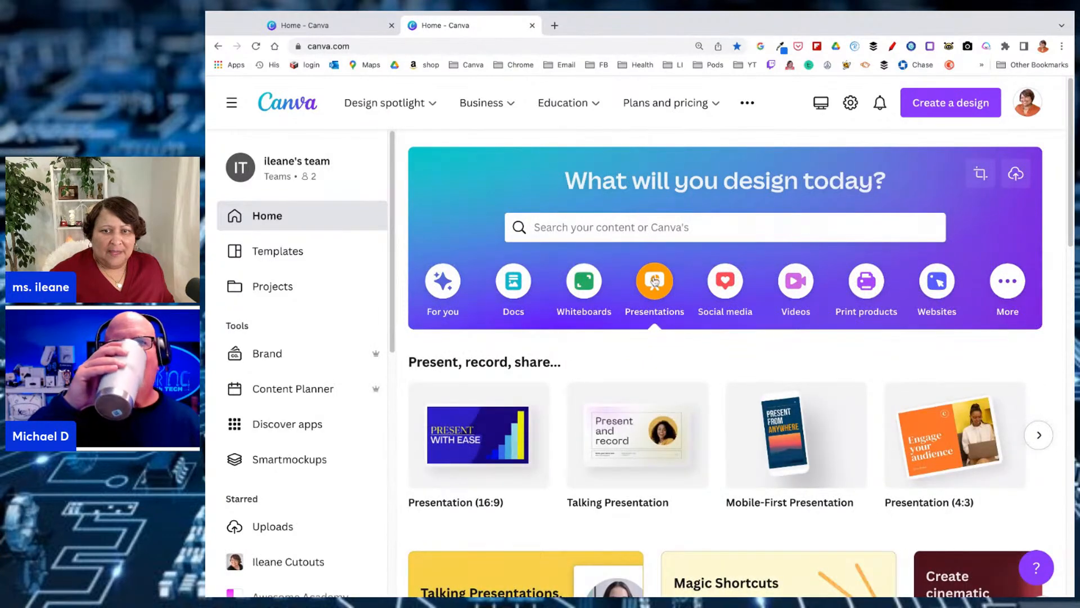
scroll(654, 286, down, 1)
scroll(653, 285, down, 8)
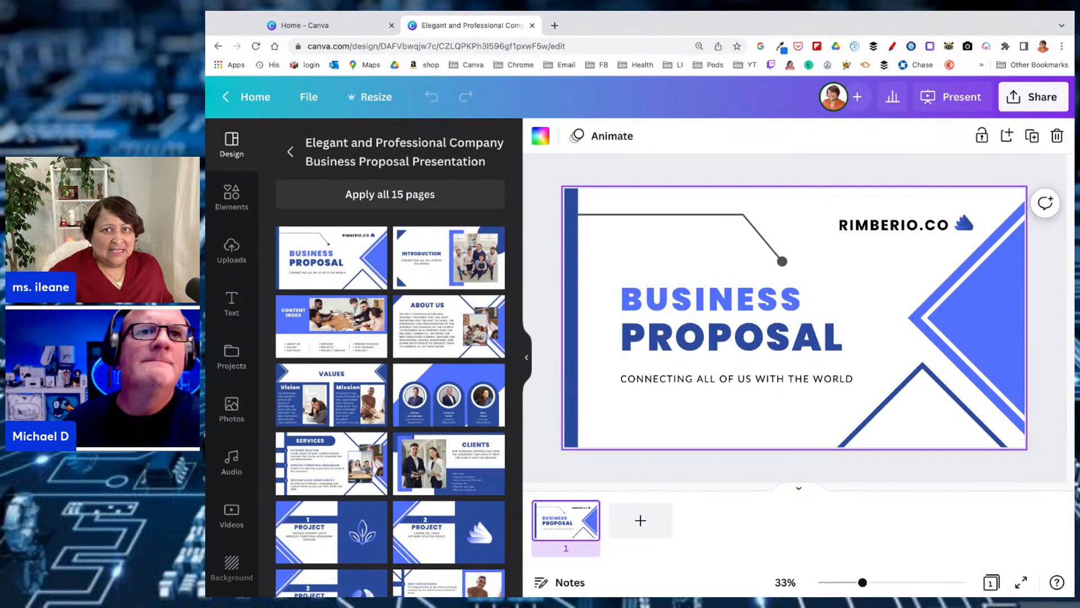
click(779, 338)
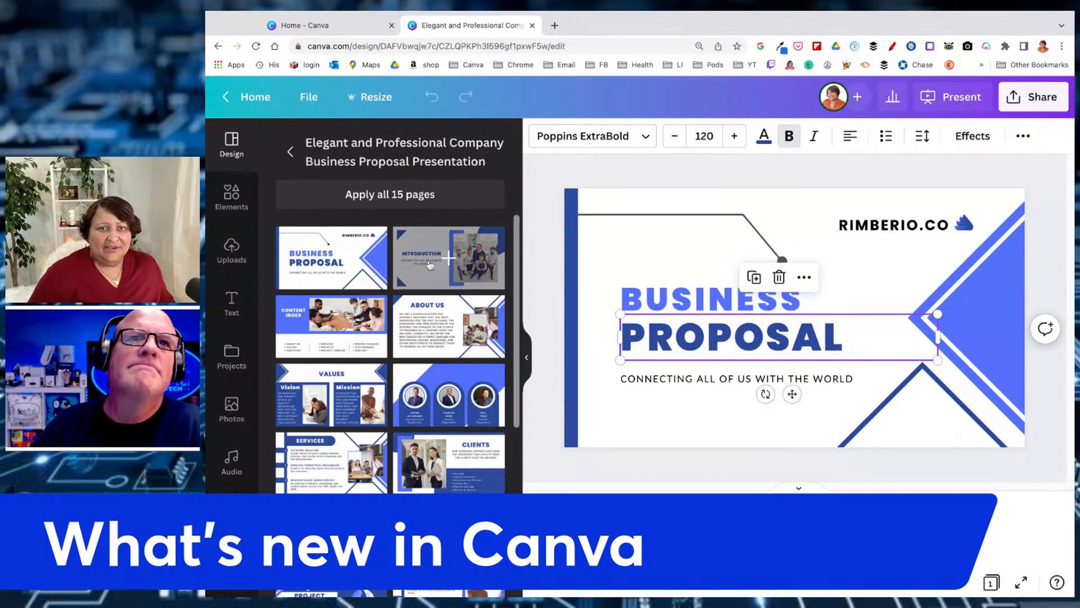
click(412, 207)
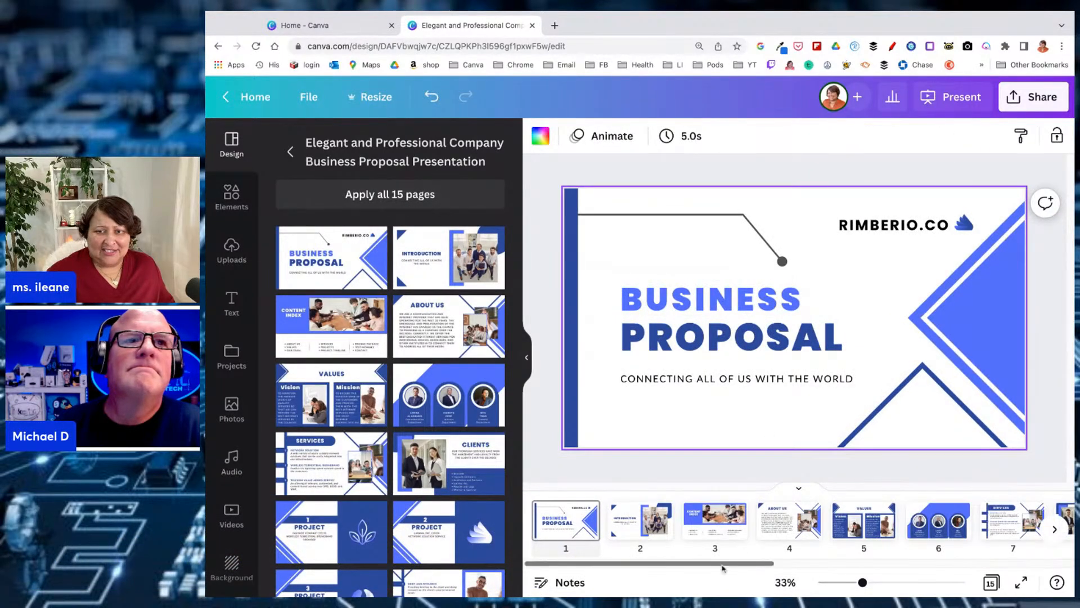
Delete the Services page, page 7, from the presentation and return to the Business Proposal cover page
scroll(732, 564, right, 5)
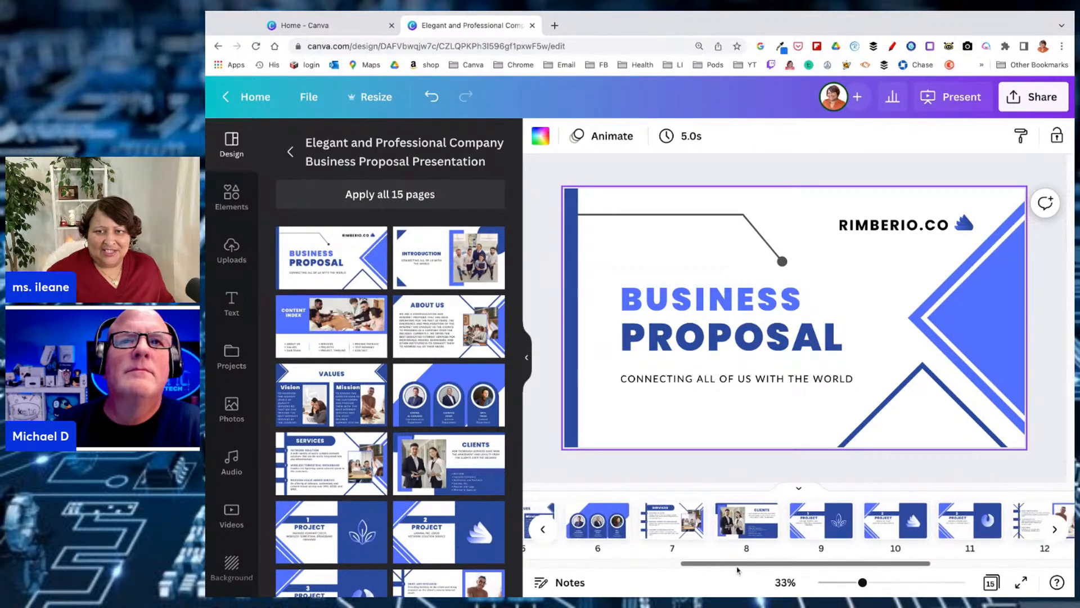
click(742, 532)
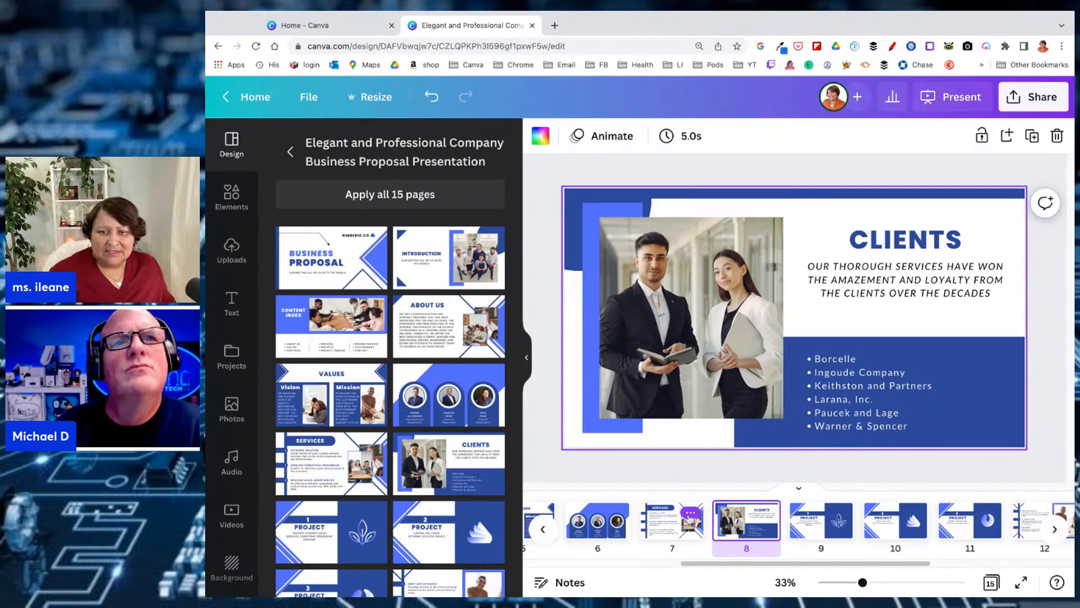
click(691, 513)
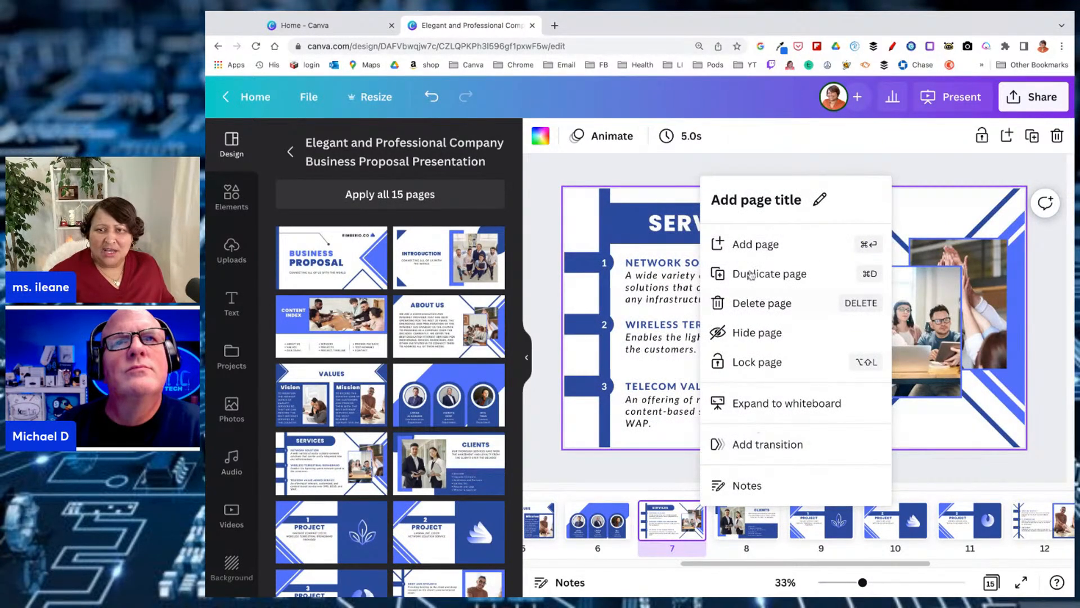
click(755, 303)
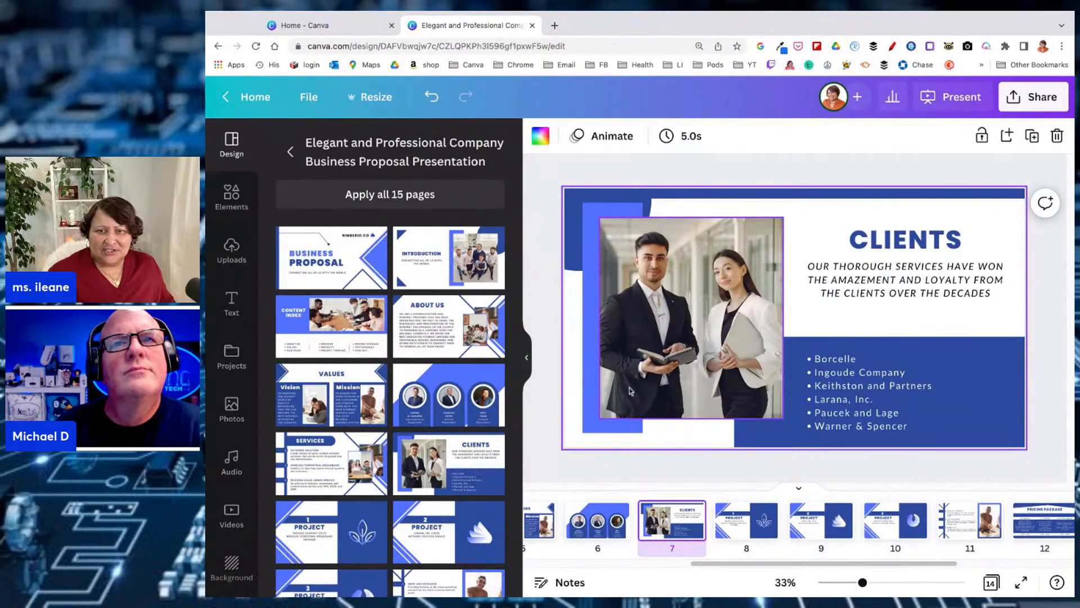
click(576, 474)
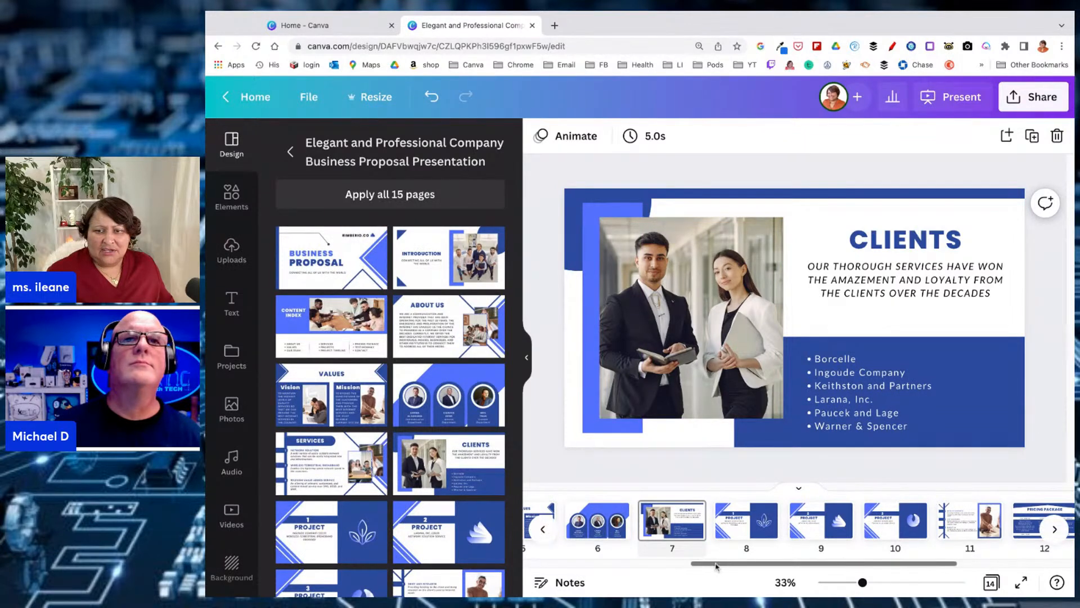
drag(717, 566, 550, 566)
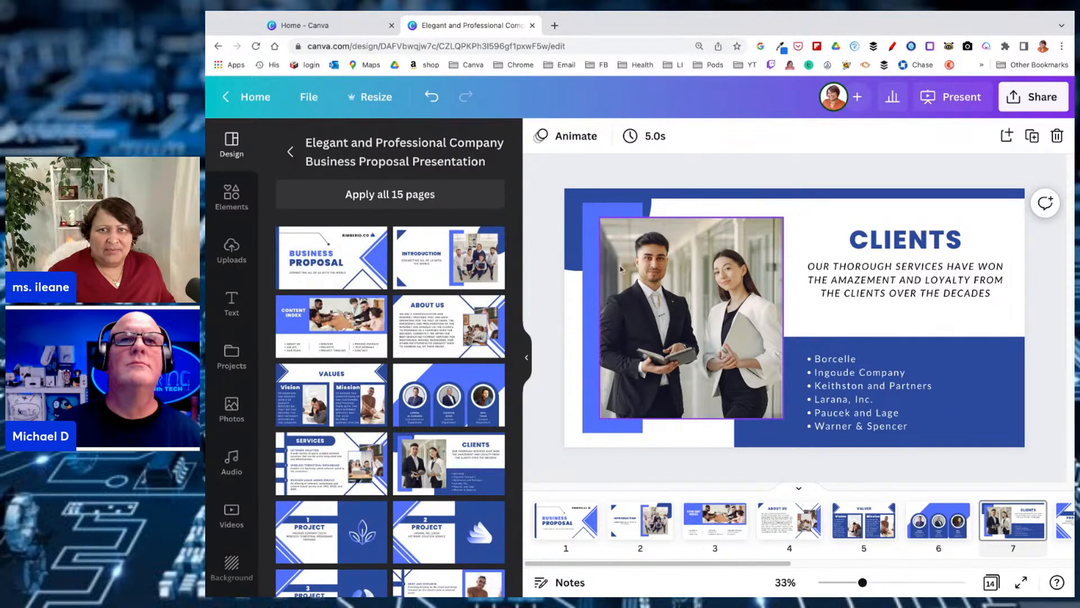
click(568, 516)
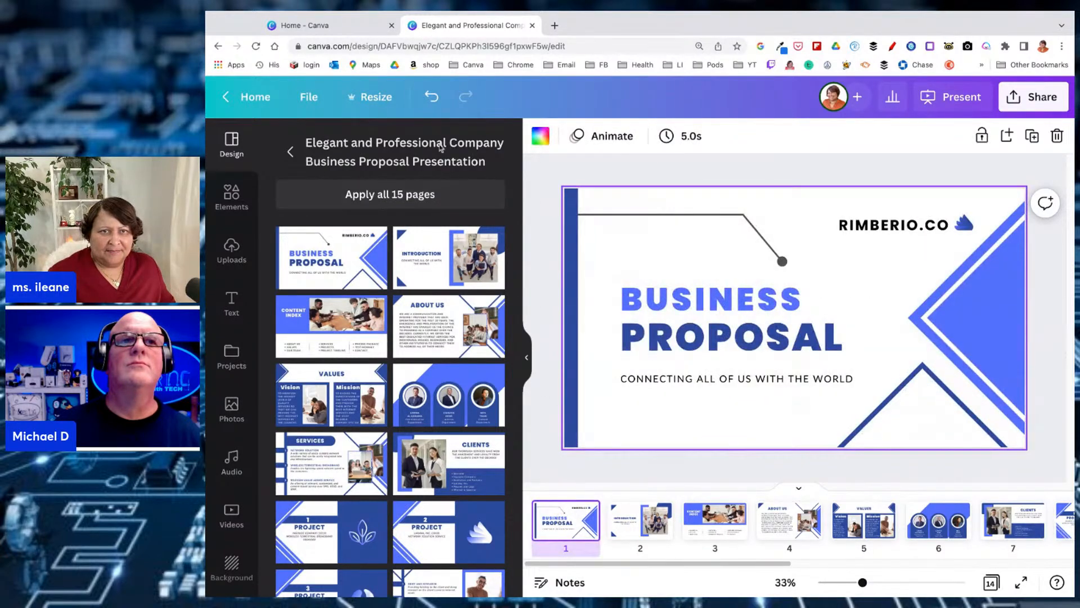
Return to the presentation template list, dismiss the tips banner and browse to the Future Technology template
click(288, 151)
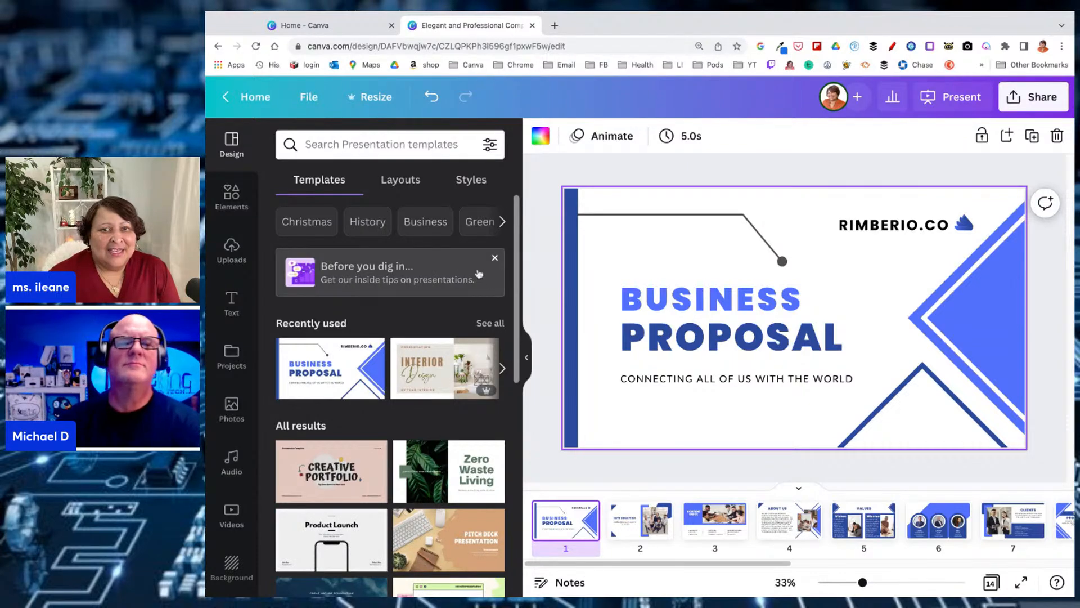
click(493, 258)
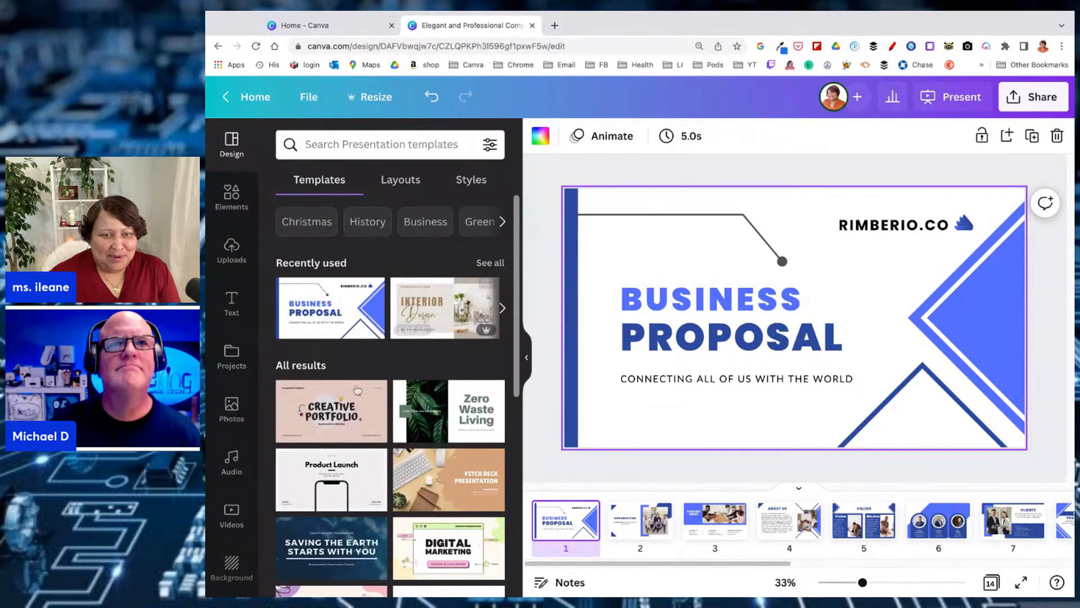
scroll(357, 390, down, 5)
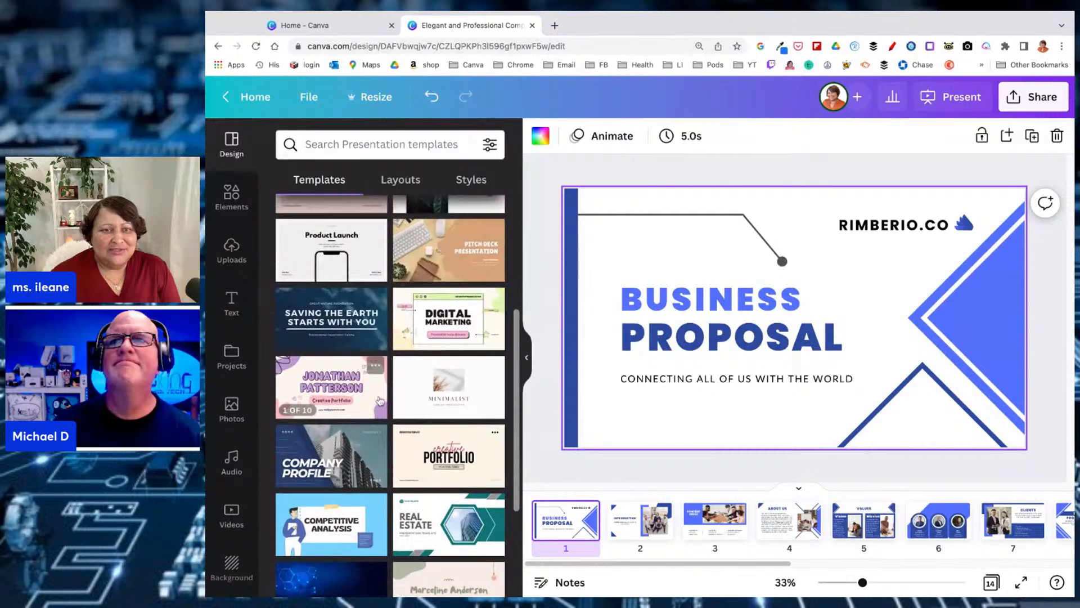
scroll(380, 401, up, 1)
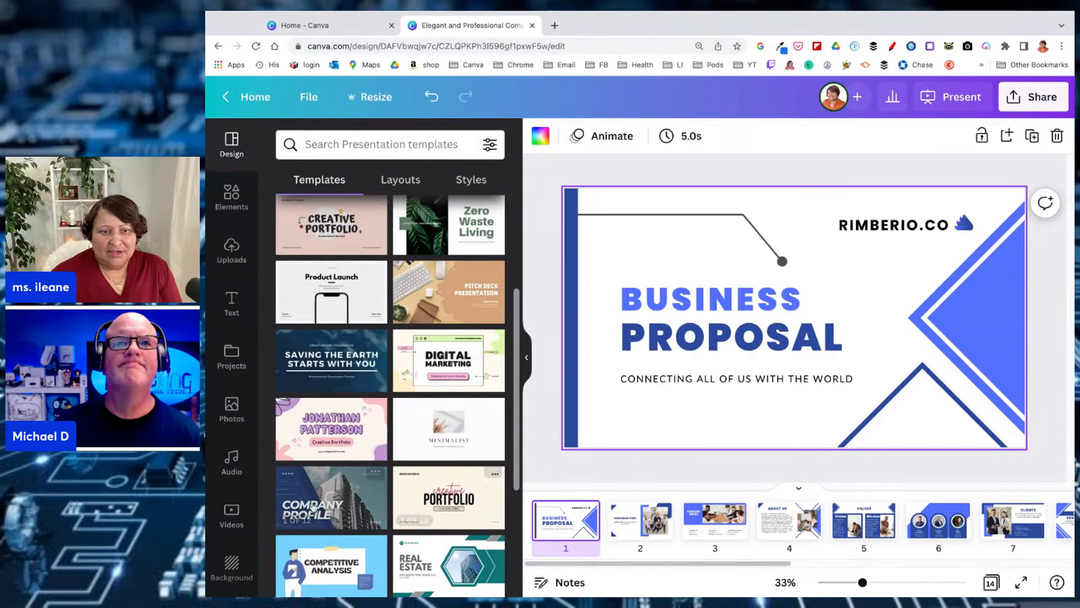
mouse_move(341, 488)
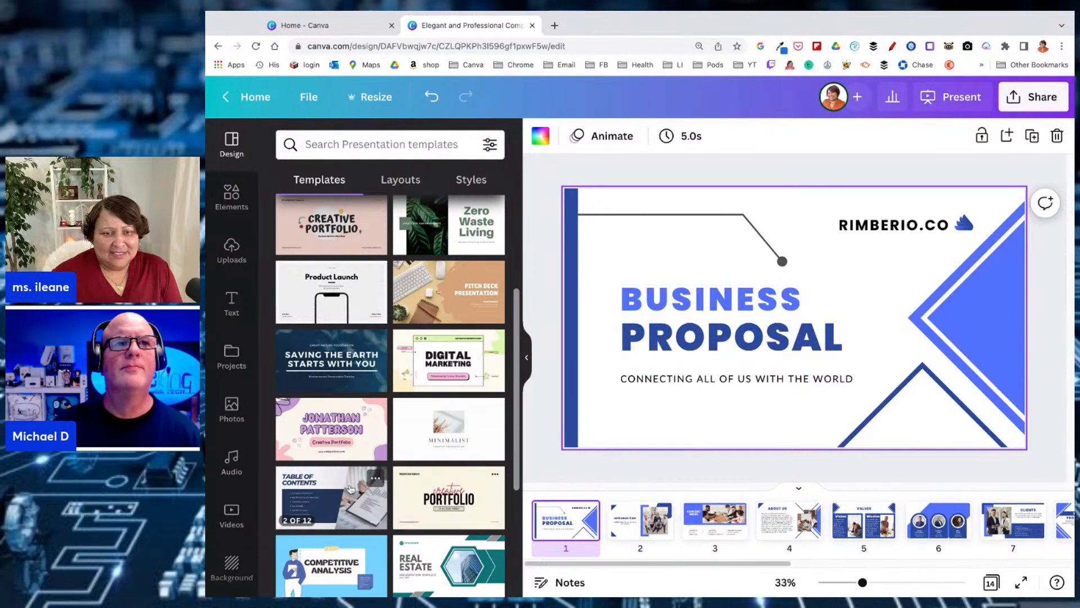
scroll(341, 487, down, 3)
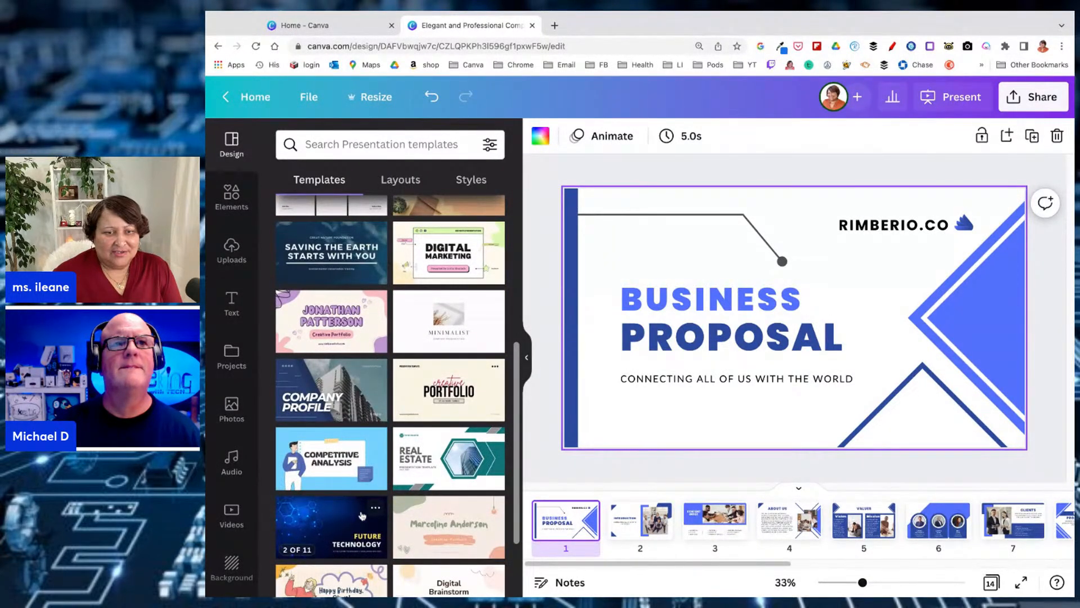
Apply only the style of the Blue & Yellow Professional Future Technology Presentation template to the cover page and extend it to all pages
click(374, 510)
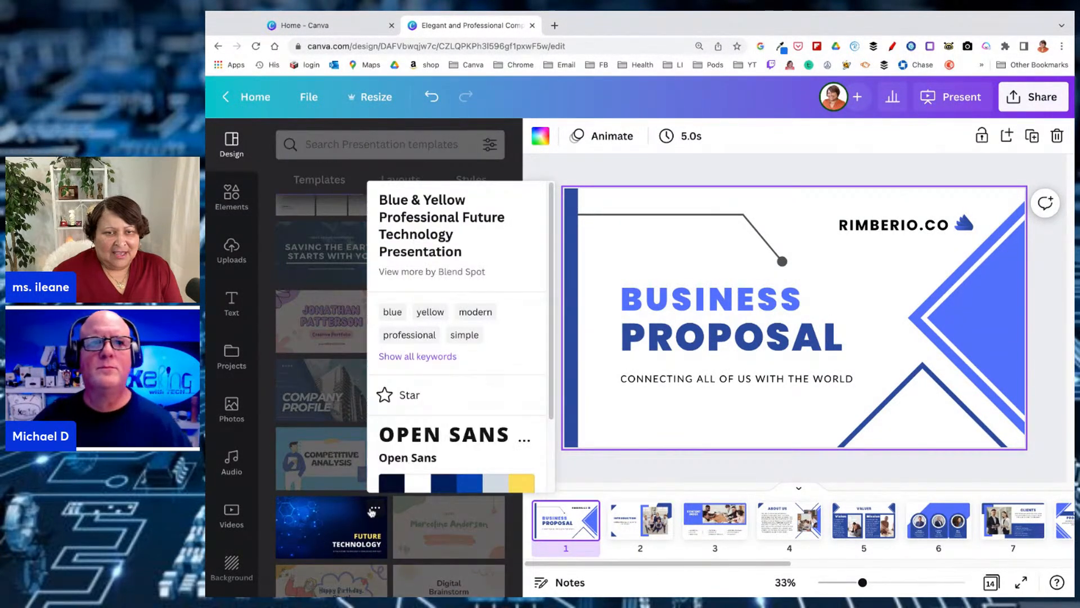
scroll(482, 417, down, 2)
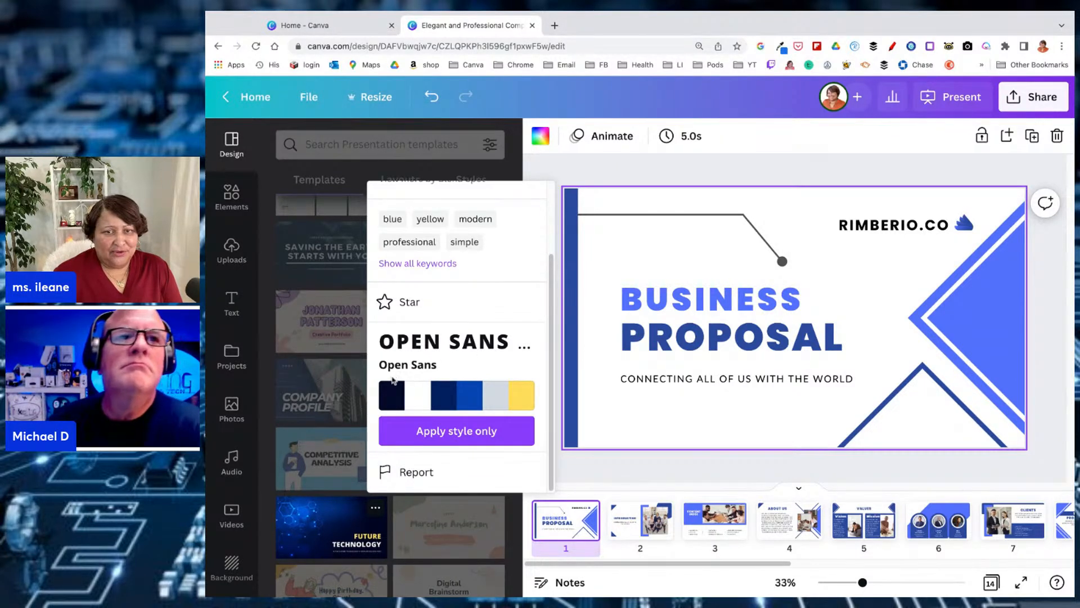
click(443, 432)
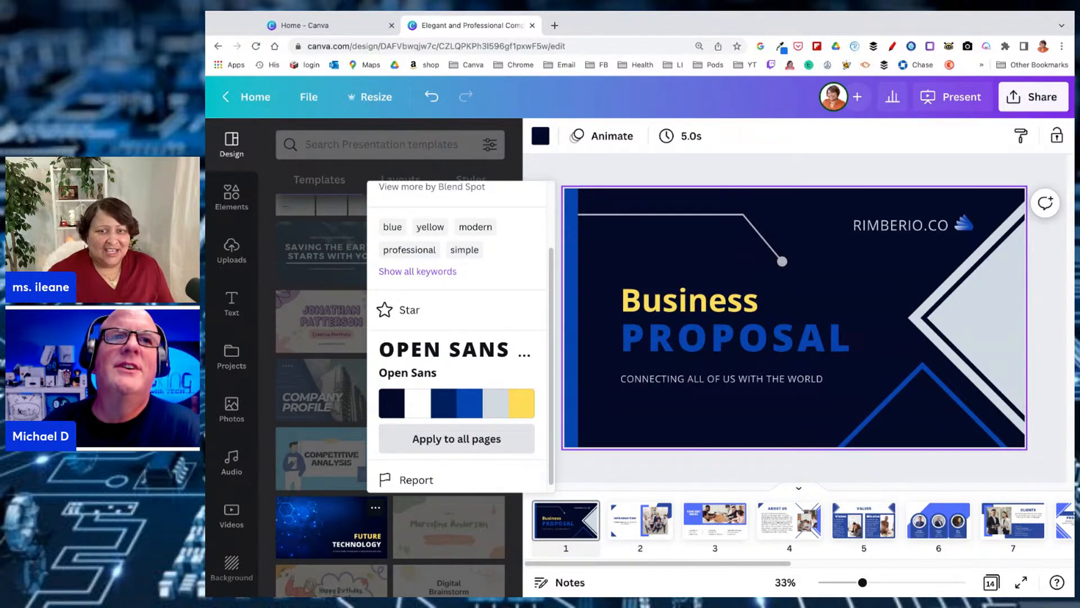
scroll(457, 338, down, 1)
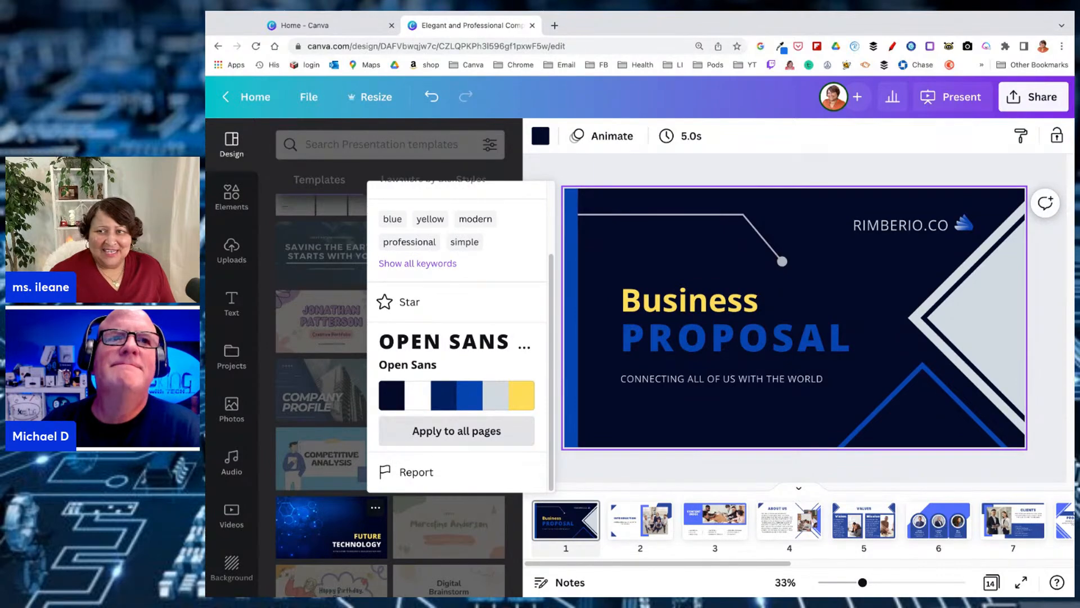
click(456, 431)
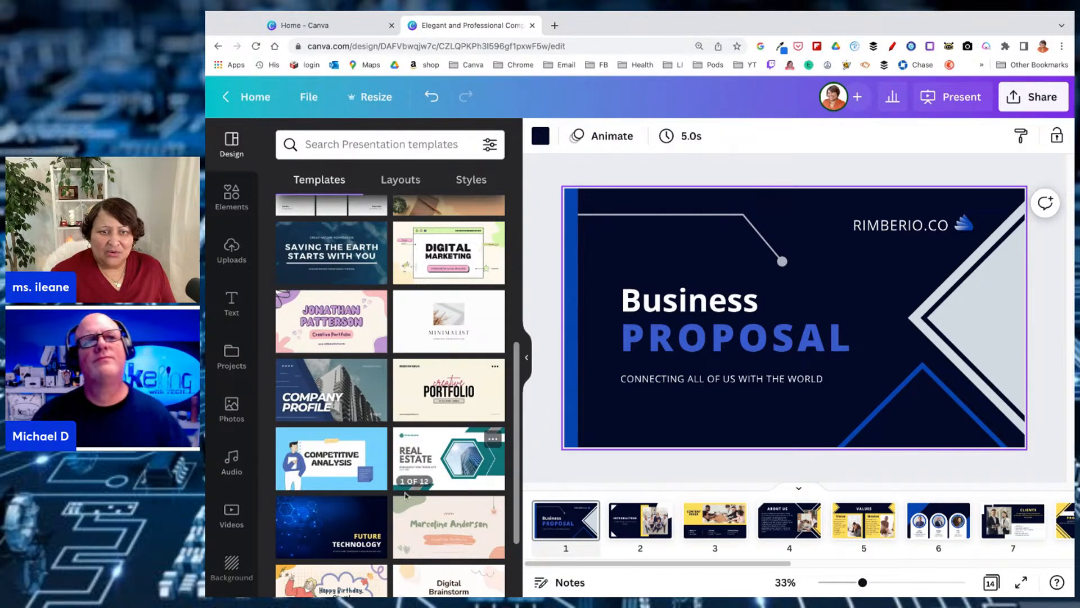
Reapply the Future Technology template's style to the cover page and shuffle its colours to a white-background variant
click(374, 508)
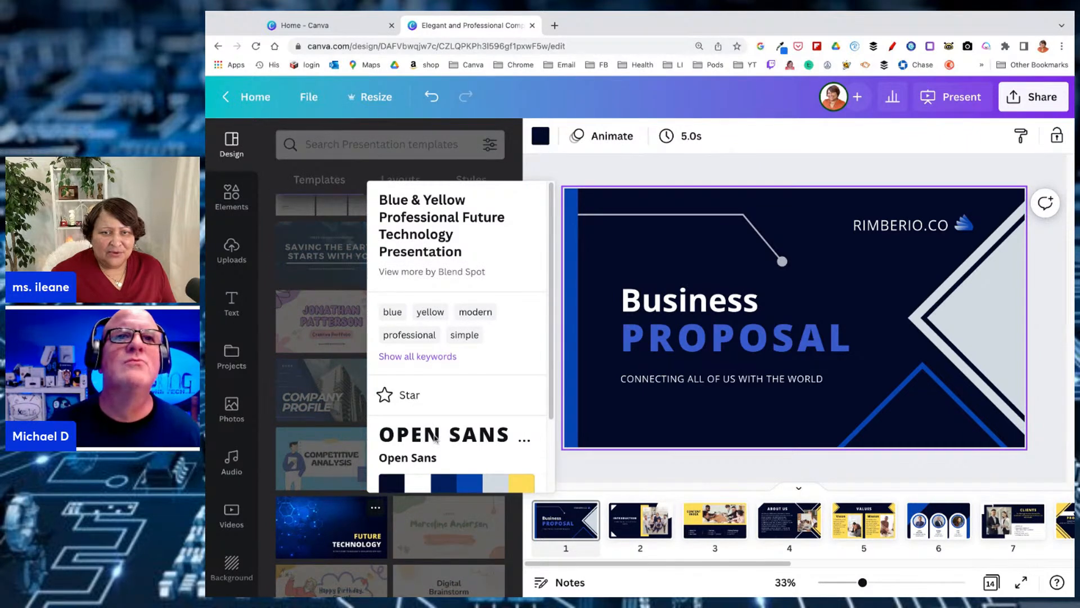
scroll(436, 440, down, 3)
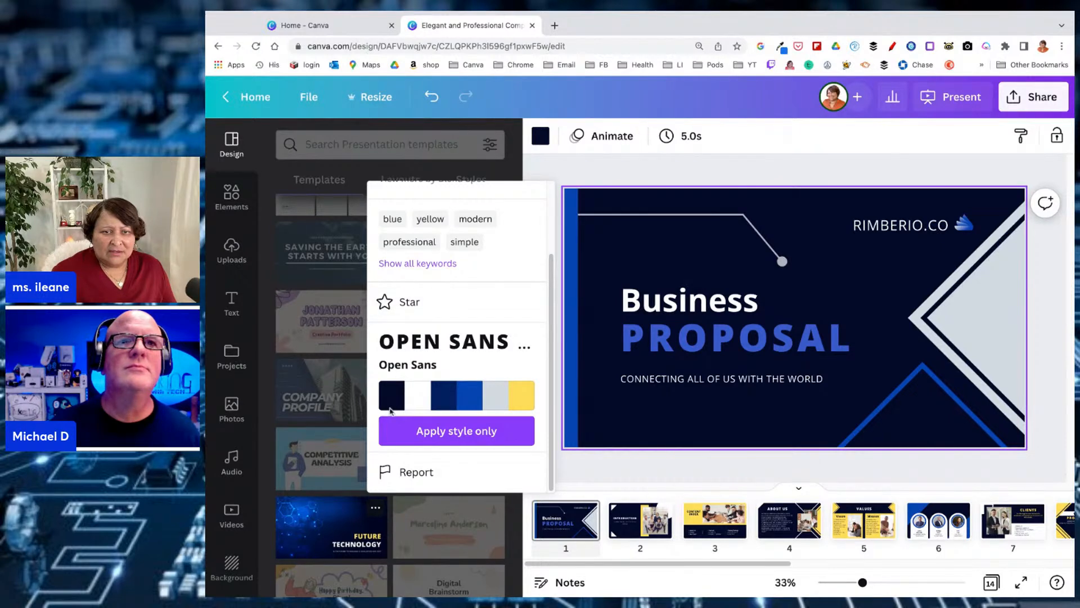
click(446, 432)
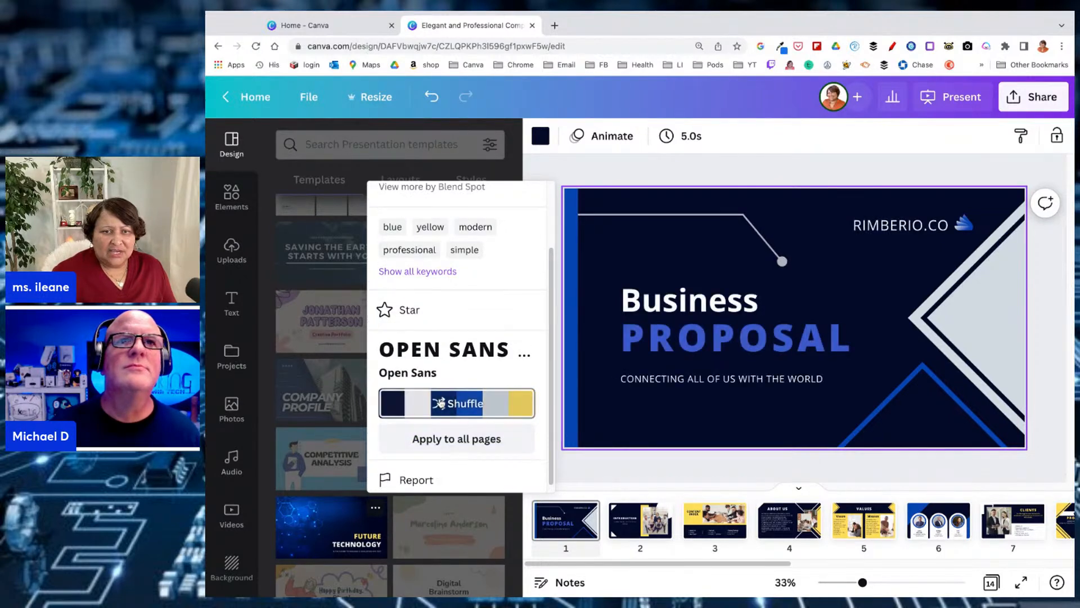
click(438, 405)
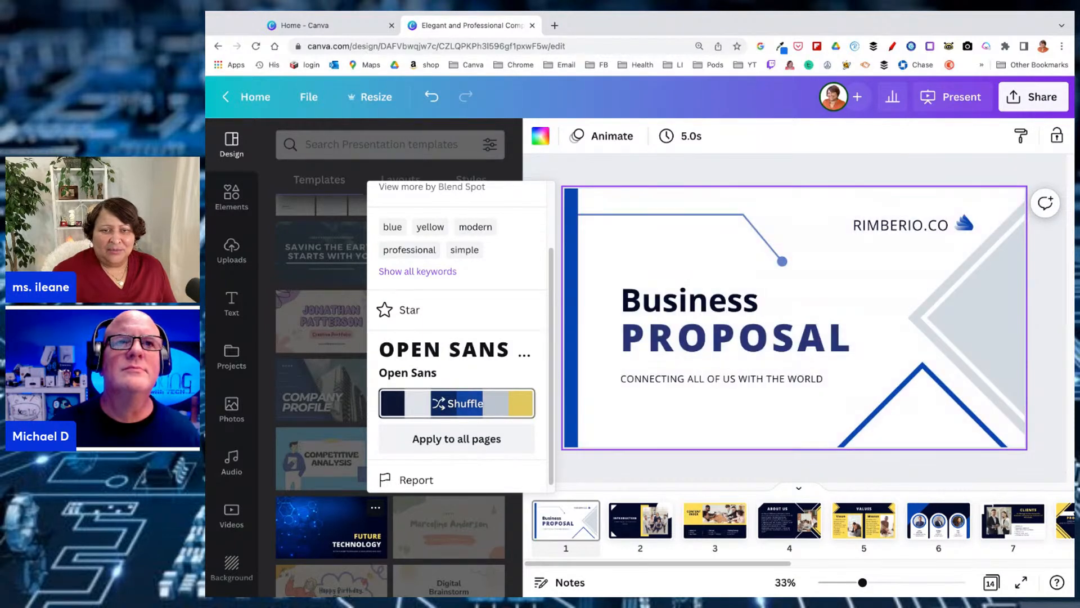
Shuffle the Future Technology palette on the cover page through several colour variants, ending on the white-background one
click(448, 404)
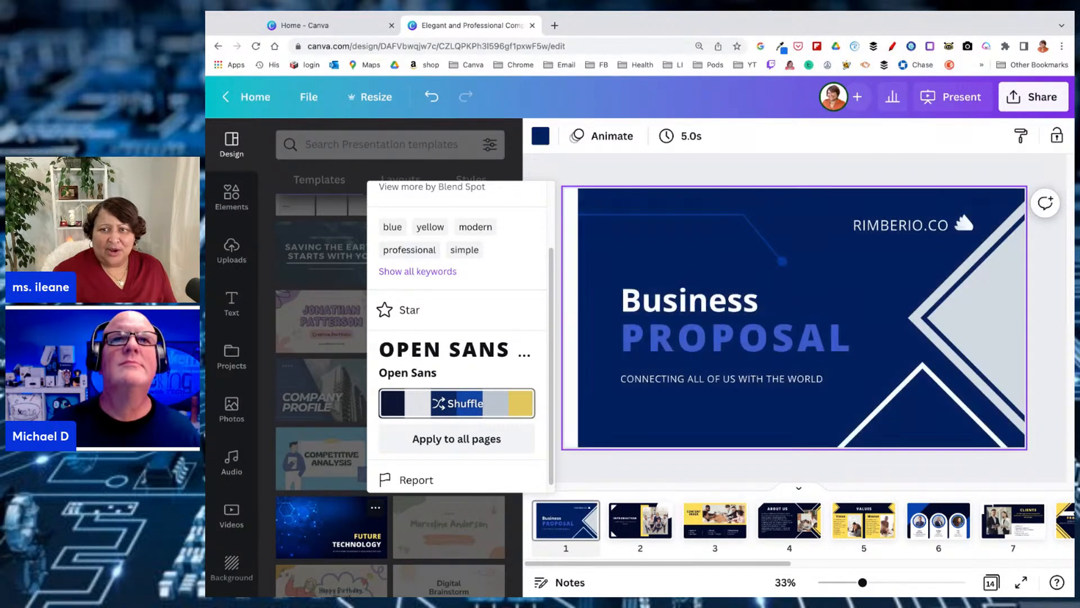
click(451, 403)
click(450, 403)
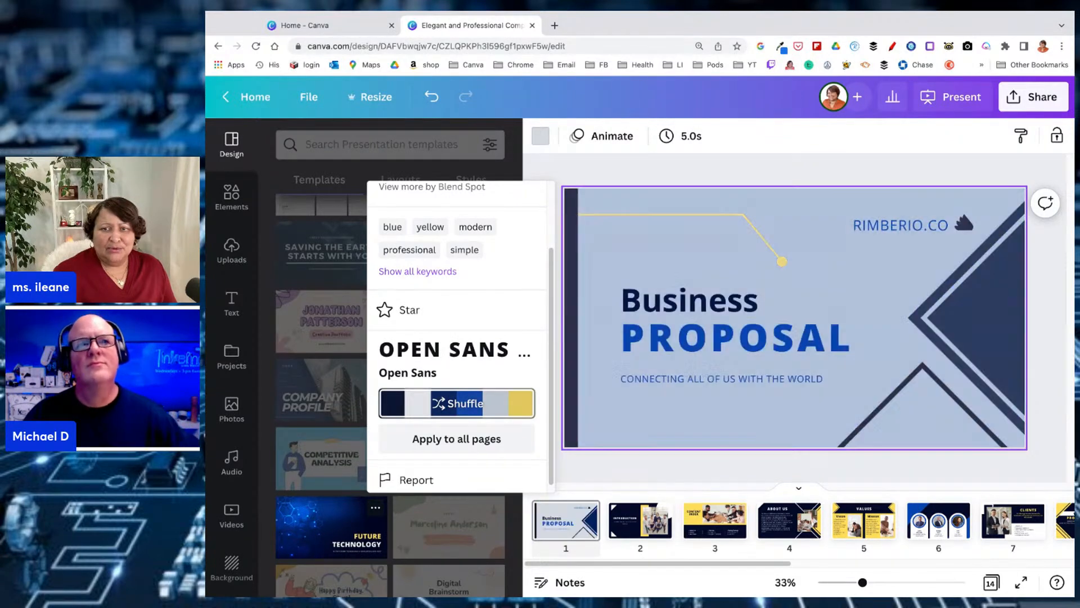
click(450, 404)
click(450, 403)
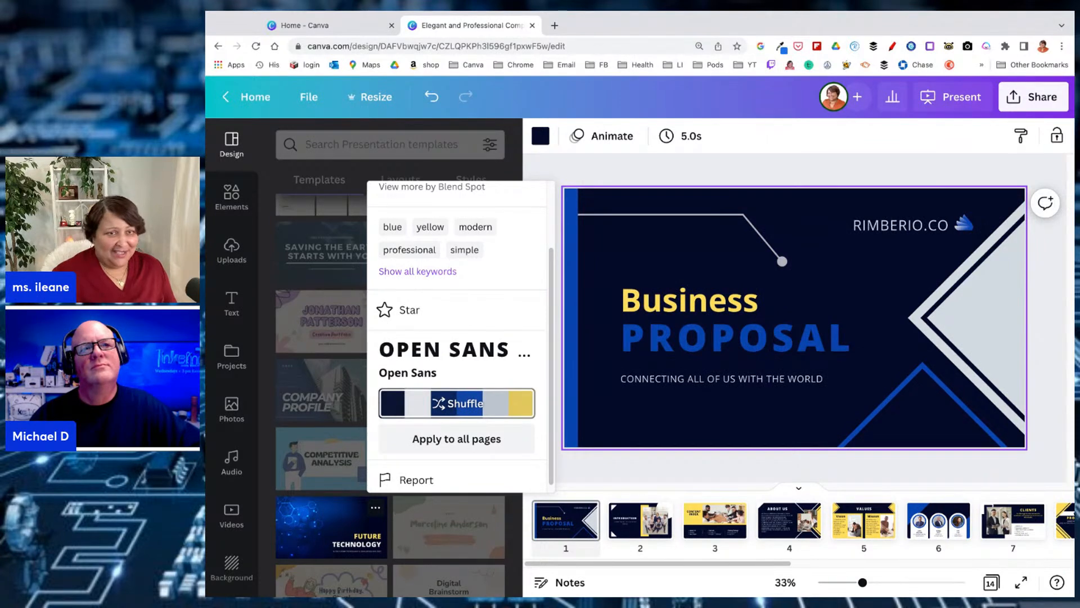
click(450, 403)
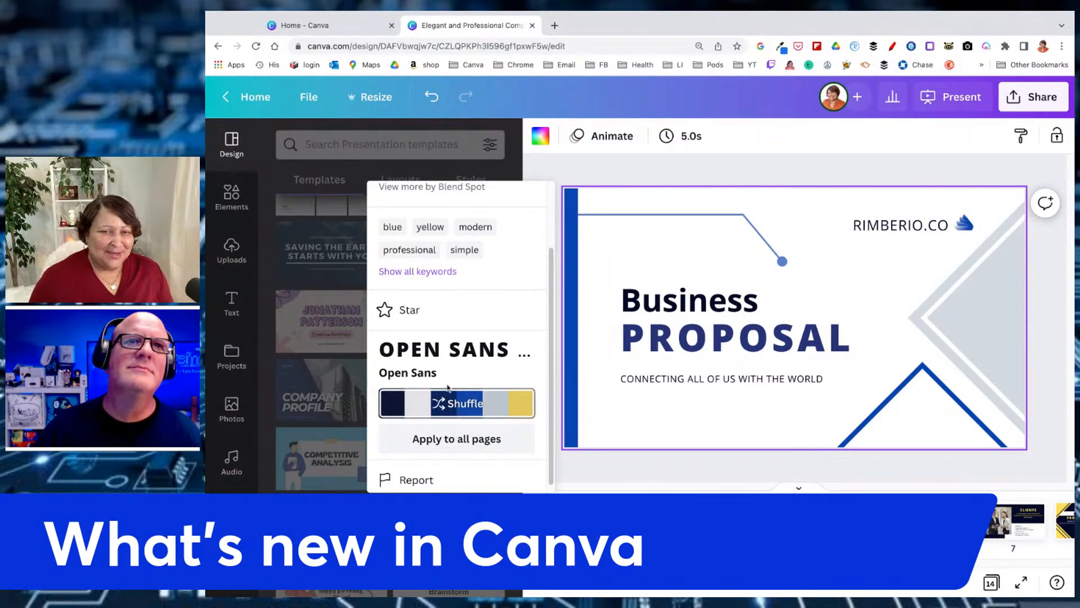
mouse_move(454, 410)
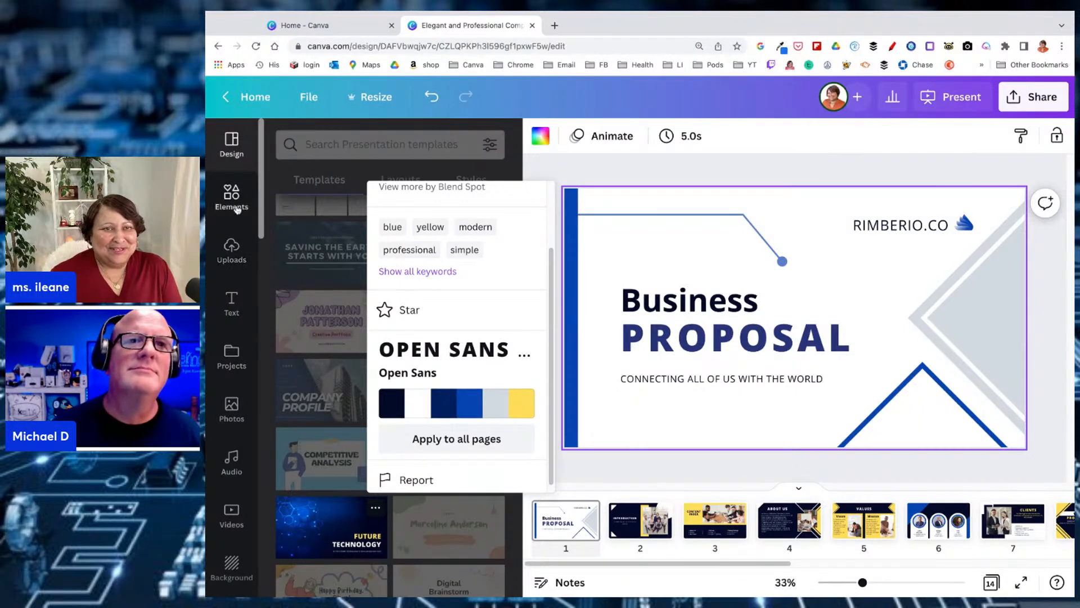
Browse the editor's content sources and connected apps, and open the Bitmoji app
scroll(237, 208, down, 1)
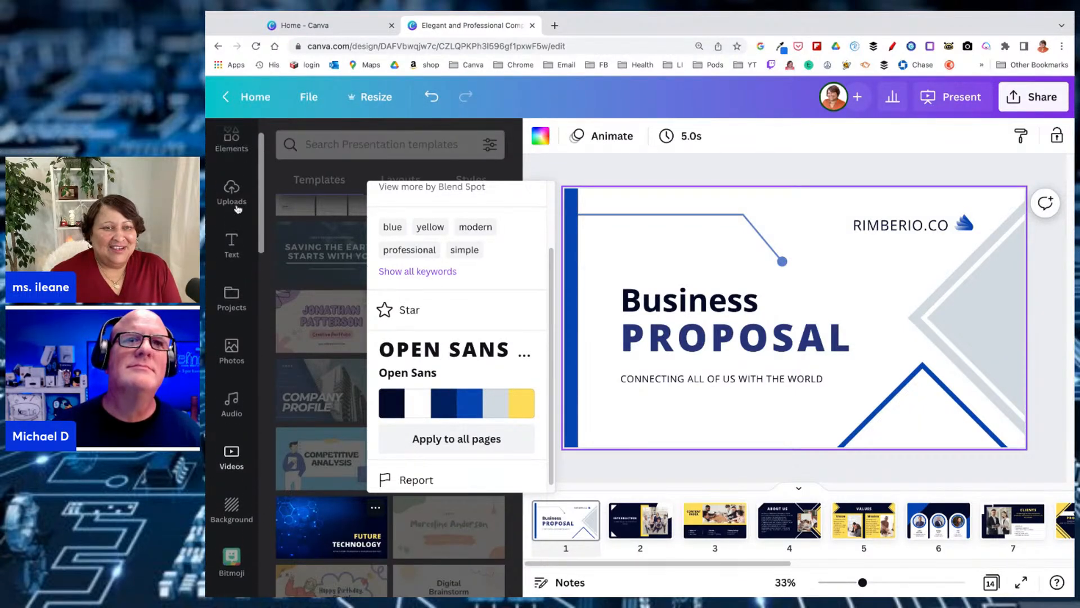
scroll(237, 209, up, 1)
scroll(237, 208, down, 4)
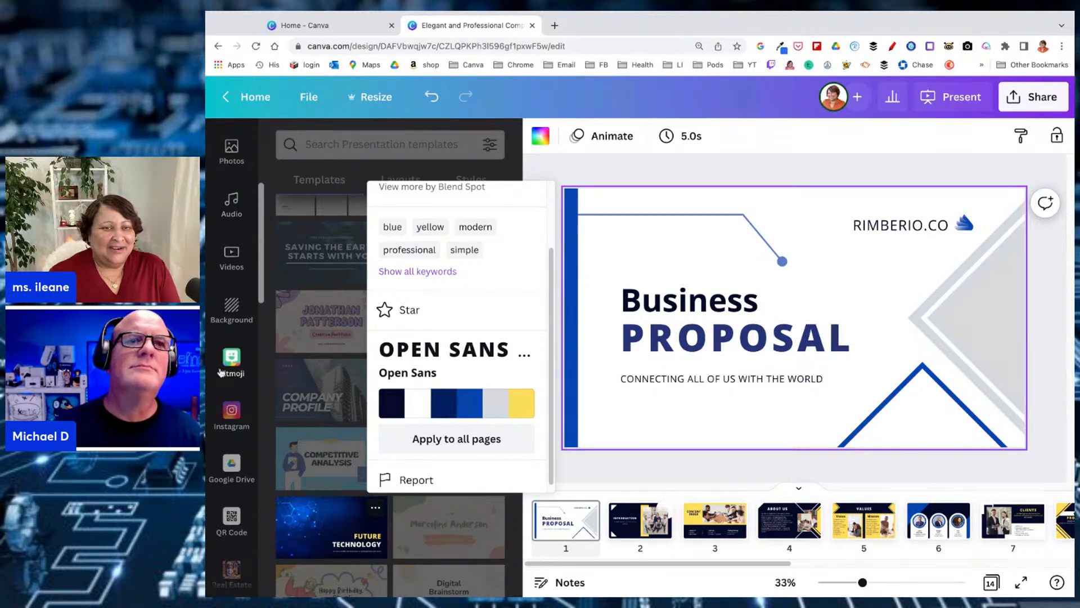
click(229, 361)
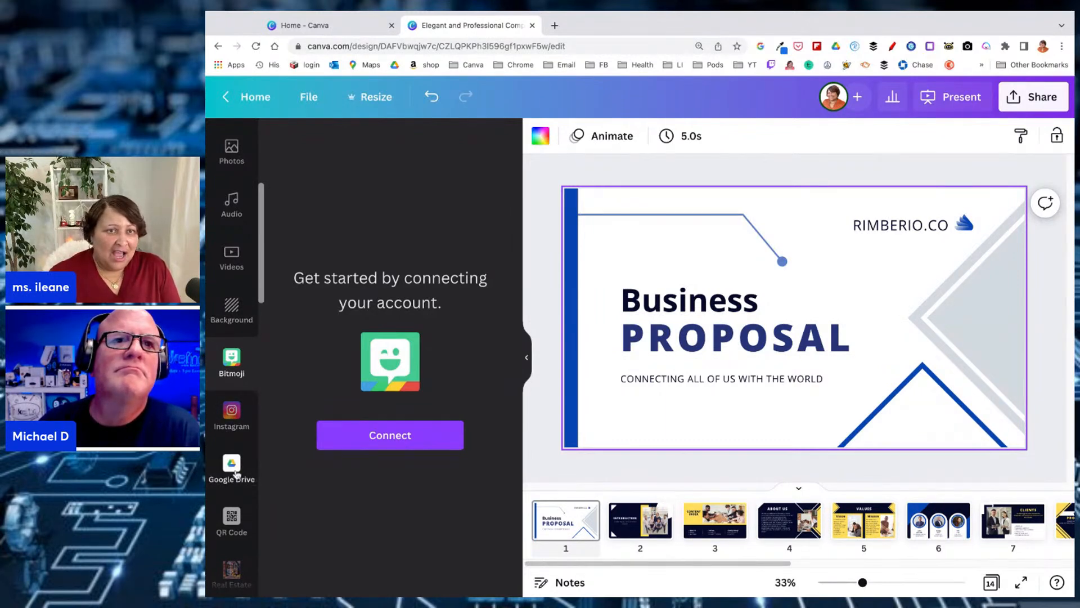
Search the audio library for upbeat tracks
click(229, 206)
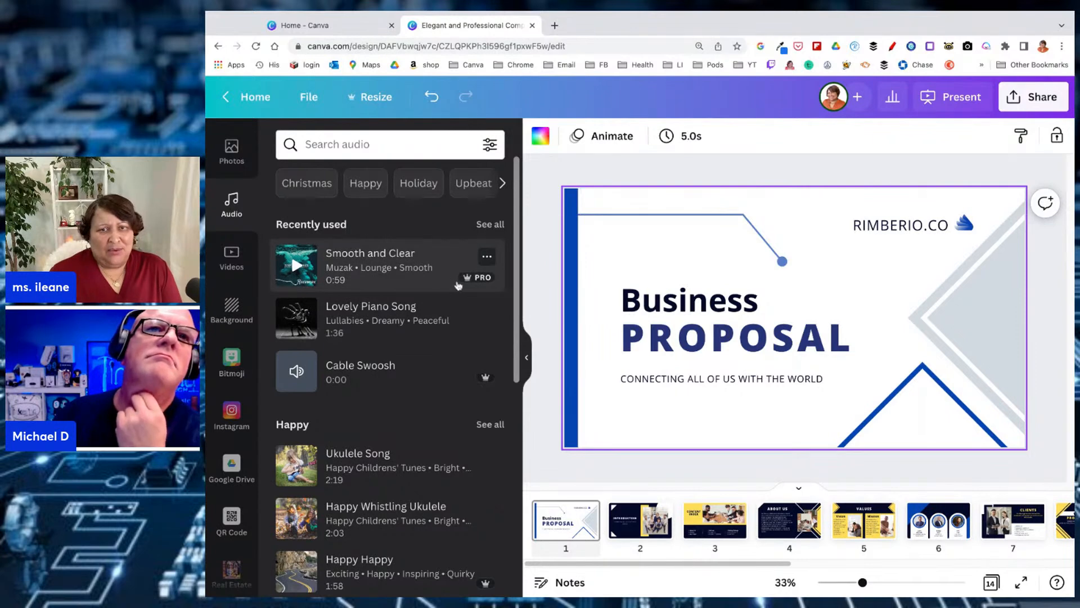
mouse_move(474, 286)
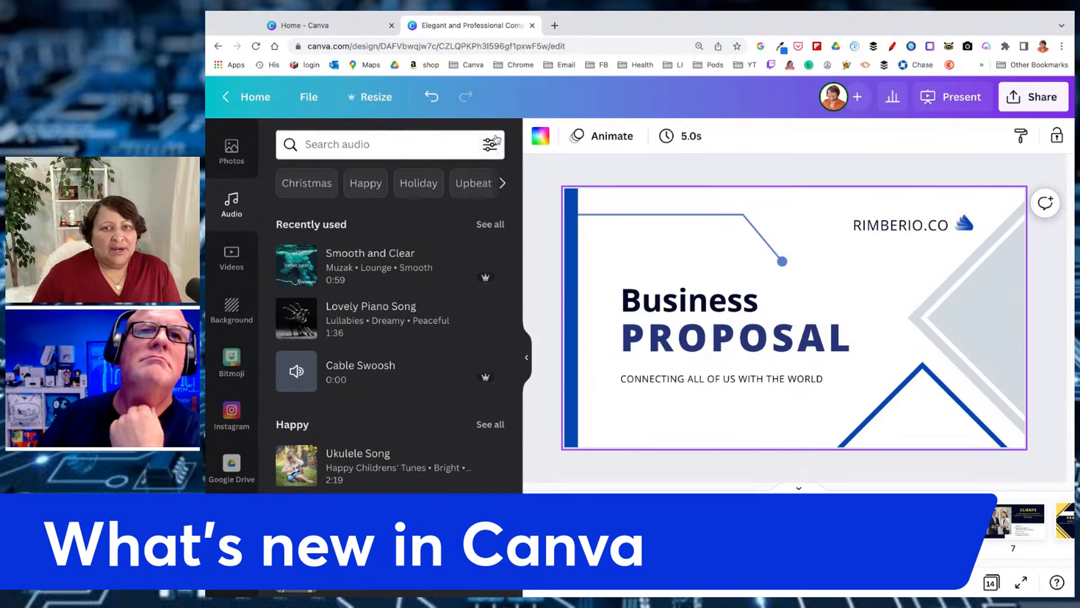
click(354, 140)
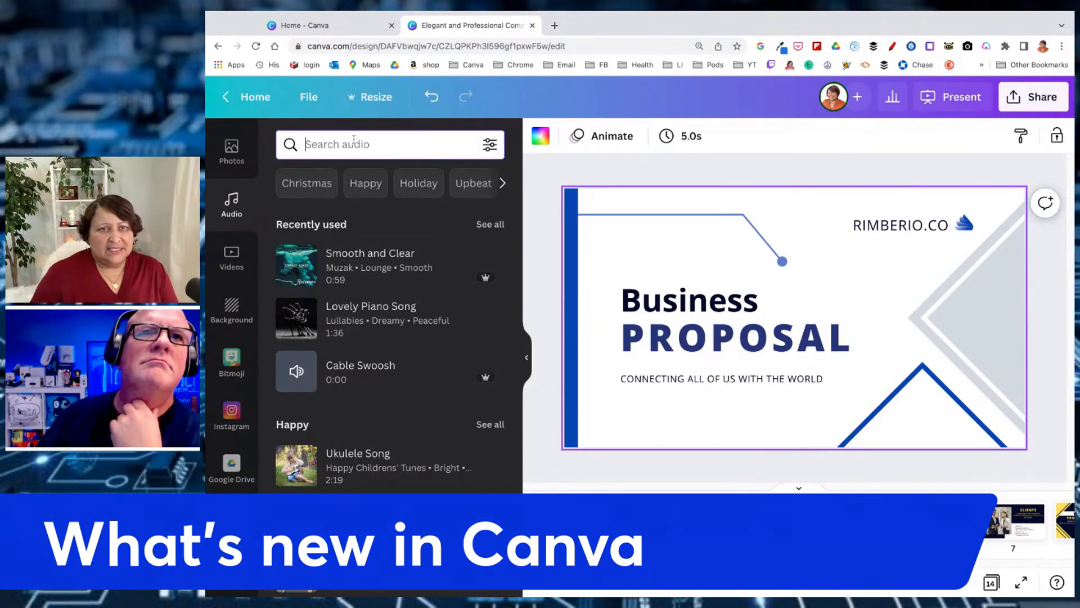
text(upb)
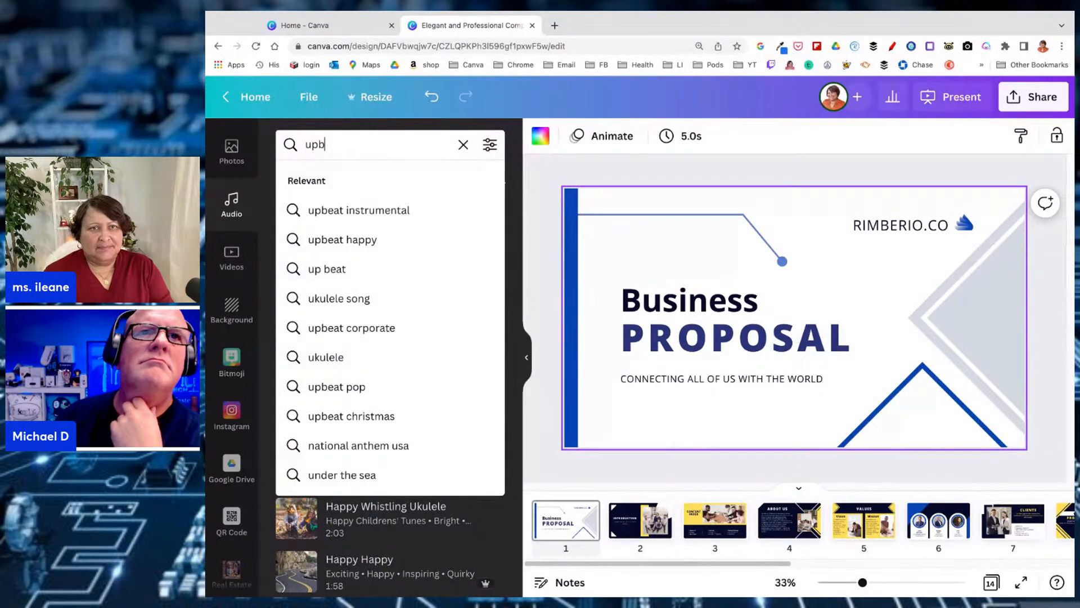
text(eat)
key(Return)
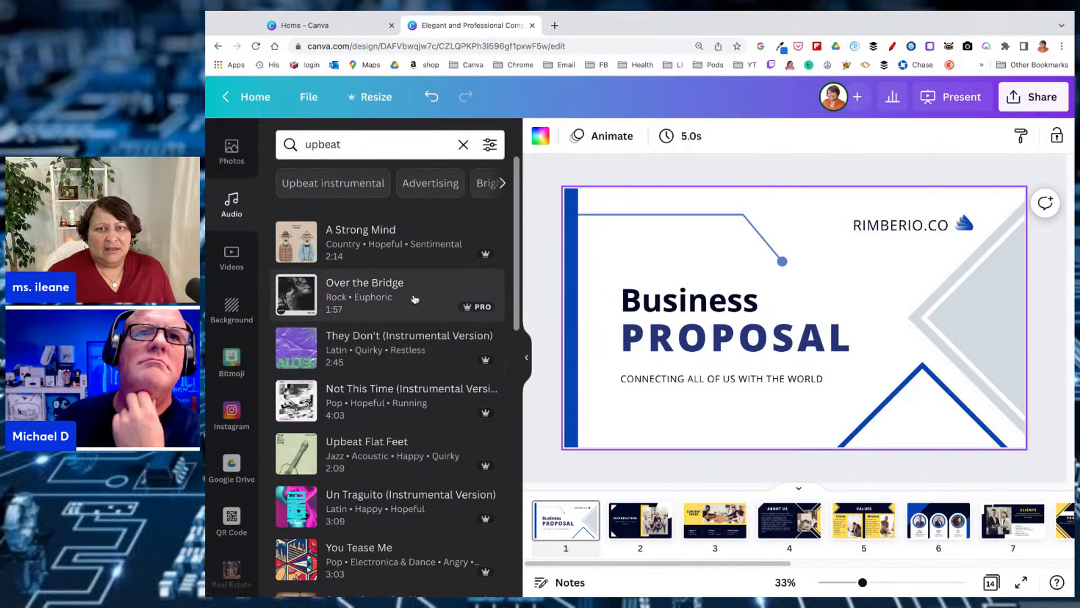
Filter the upbeat audio results by price to free tracks only
click(500, 153)
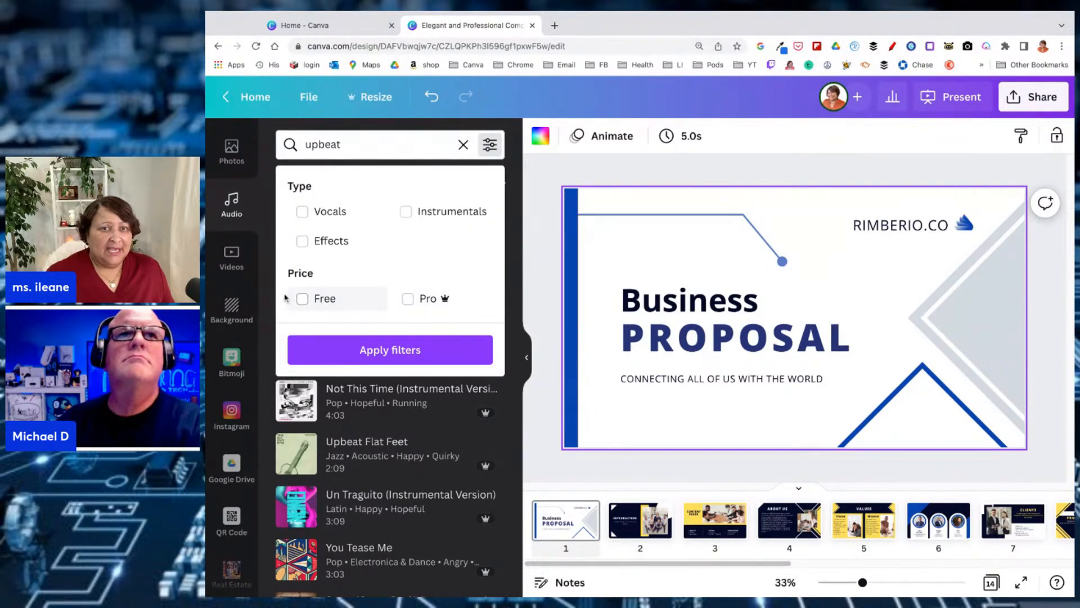
click(307, 309)
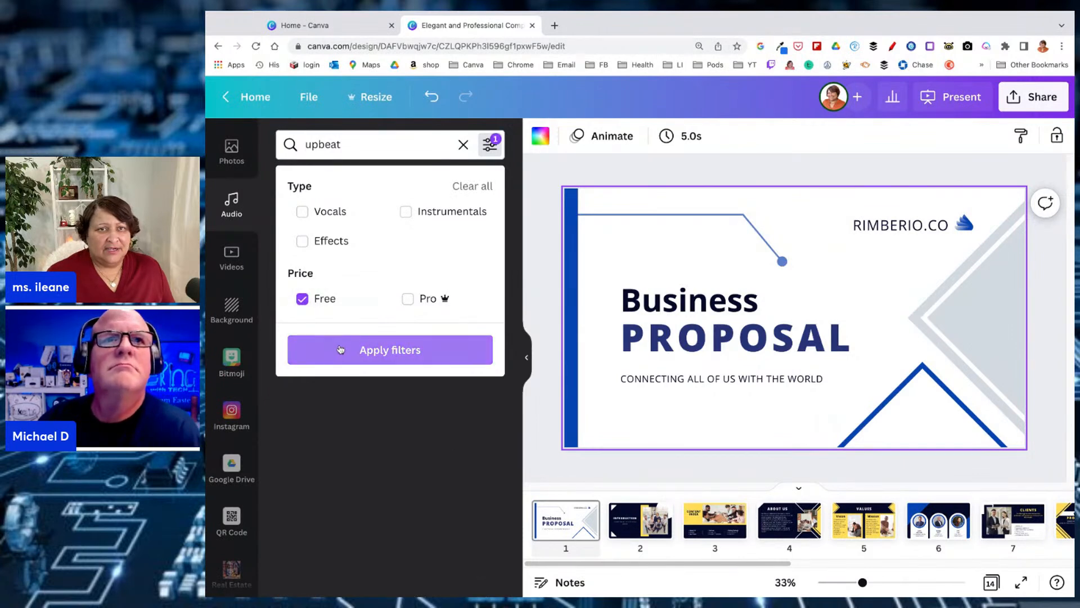
click(337, 349)
Replace the audio search with classical and review the type and price filter options for it
click(388, 144)
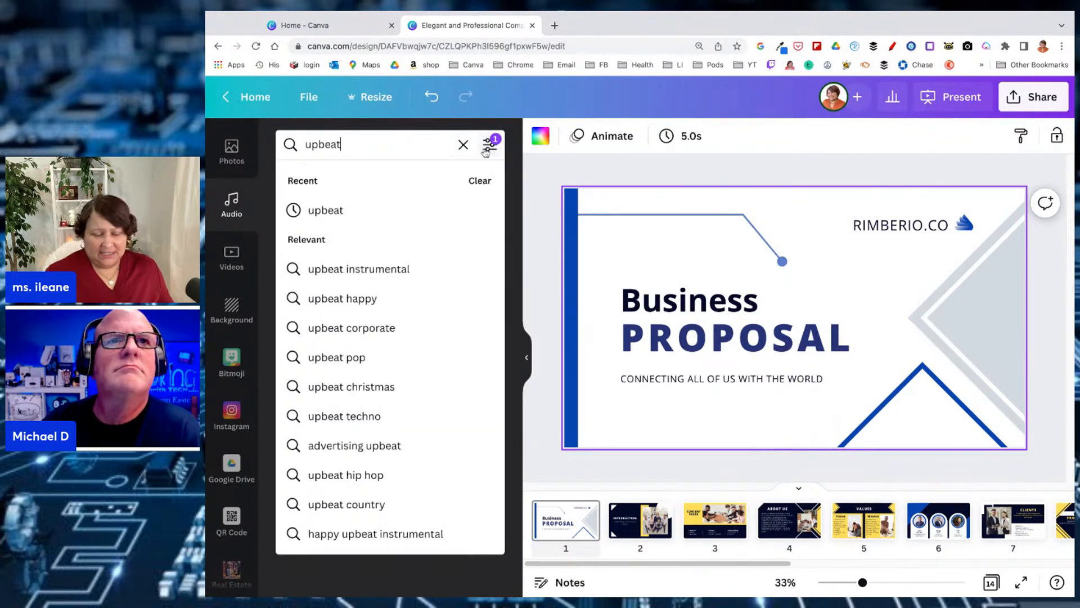
key(BackSpace)
key(BackSpace)
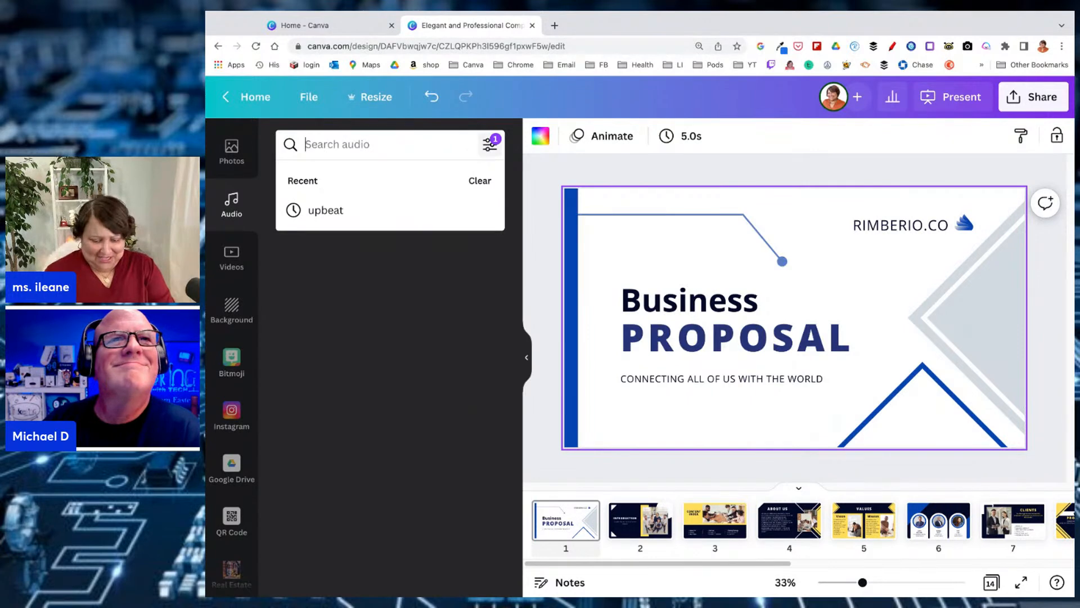
text(classical)
key(Return)
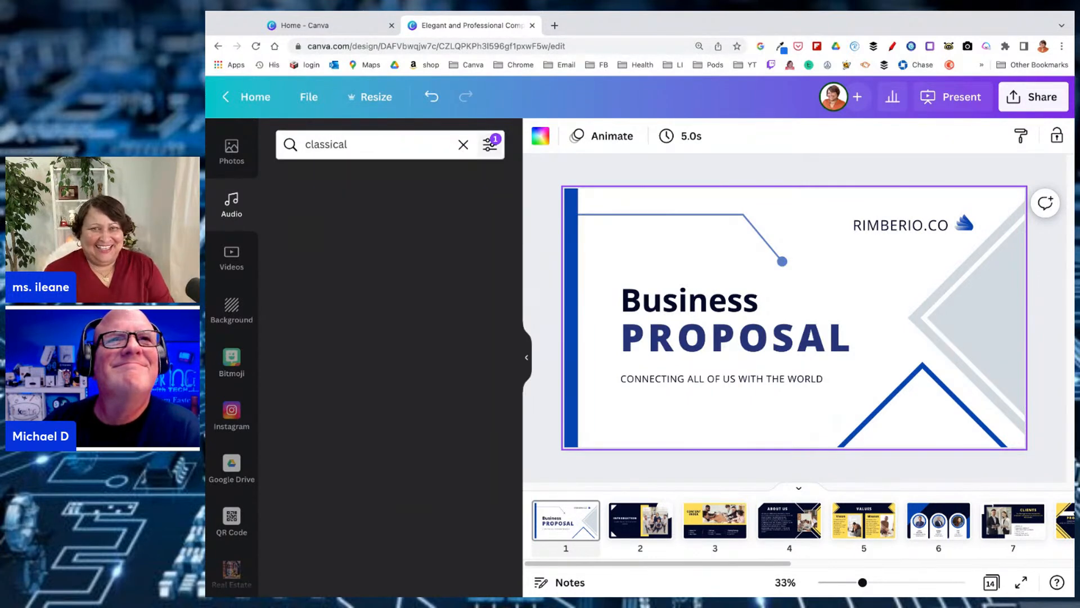
mouse_move(370, 259)
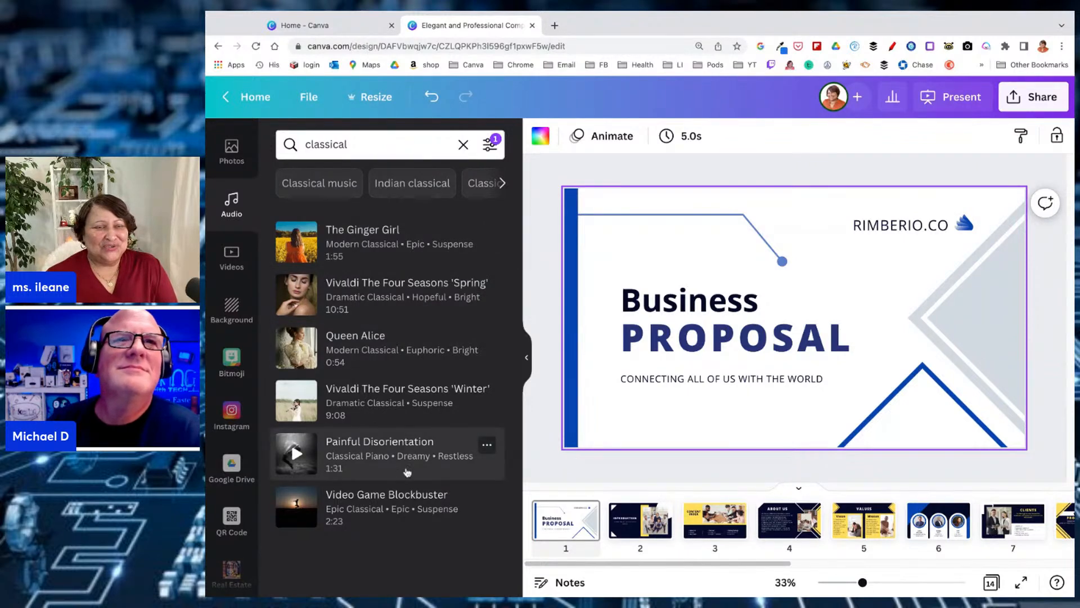
click(489, 145)
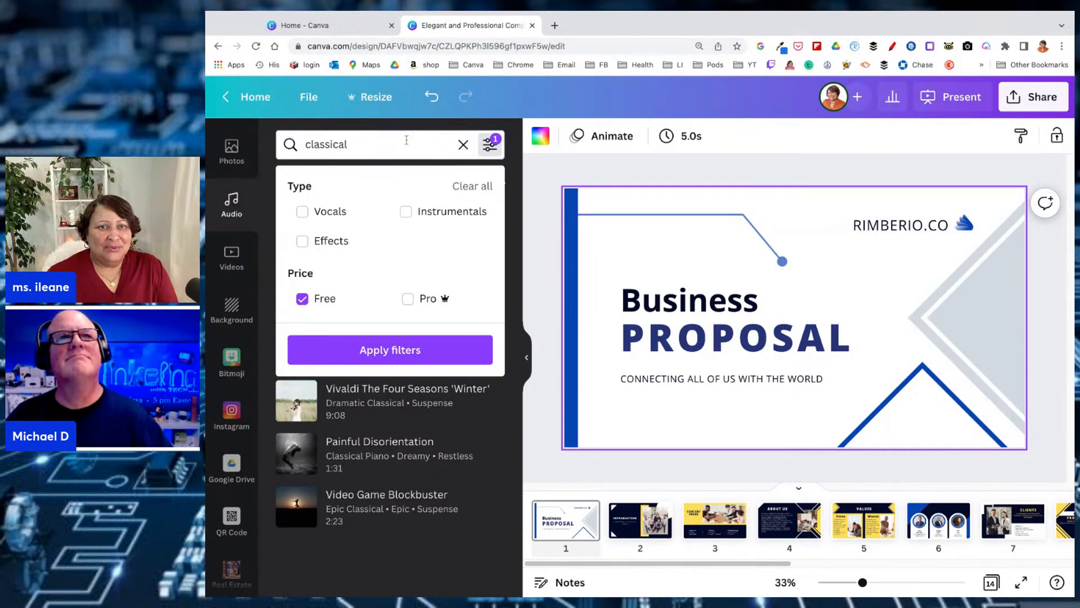
click(375, 143)
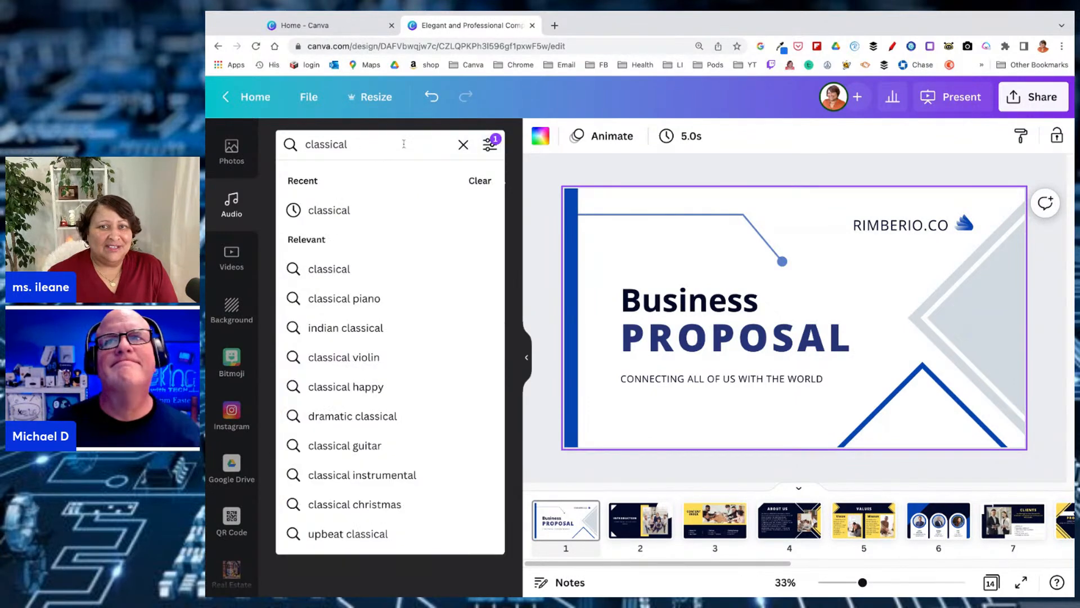
click(491, 146)
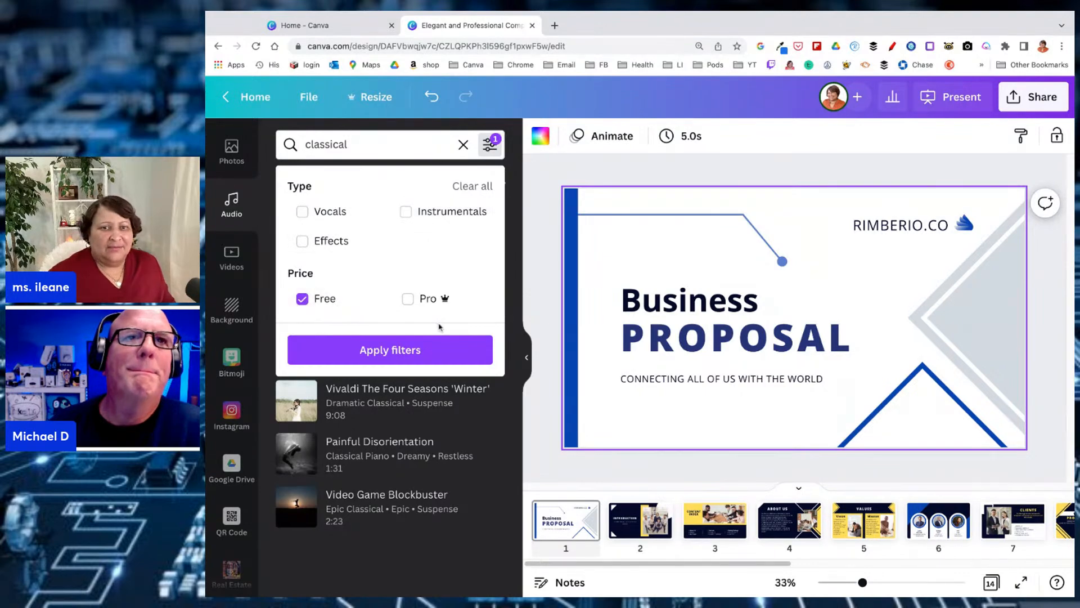
click(444, 592)
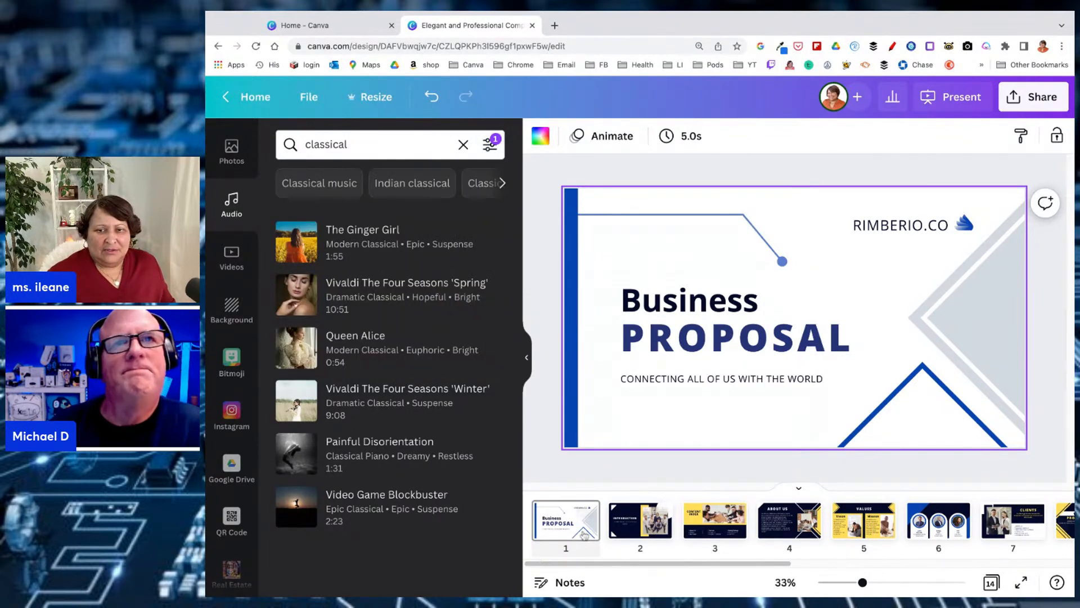
Select the team photo on the Introduction page, page 2, and search the photo library for children
click(640, 521)
click(879, 349)
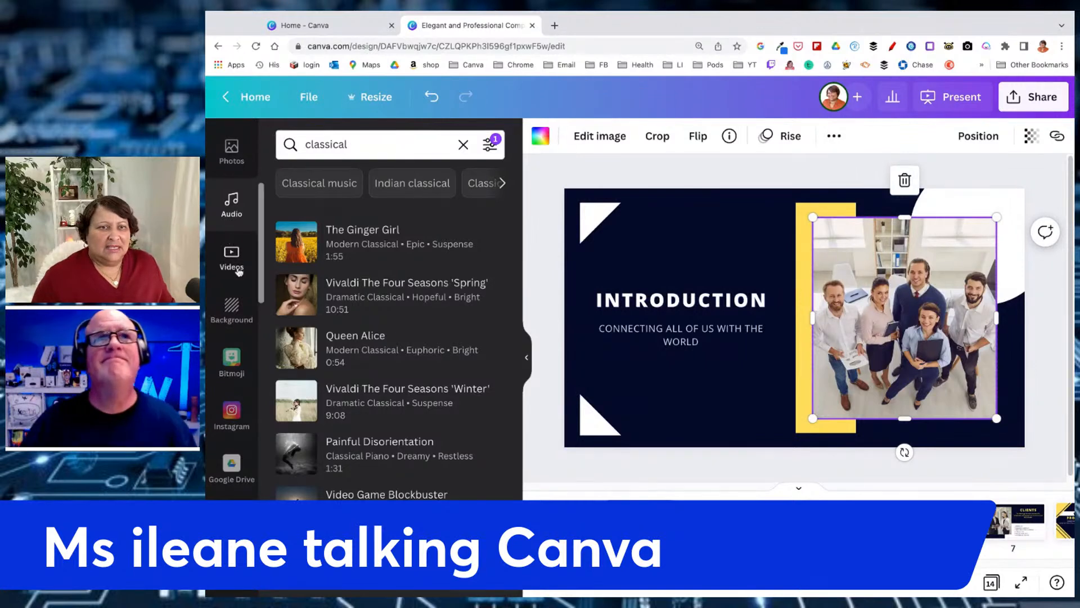
scroll(232, 248, up, 5)
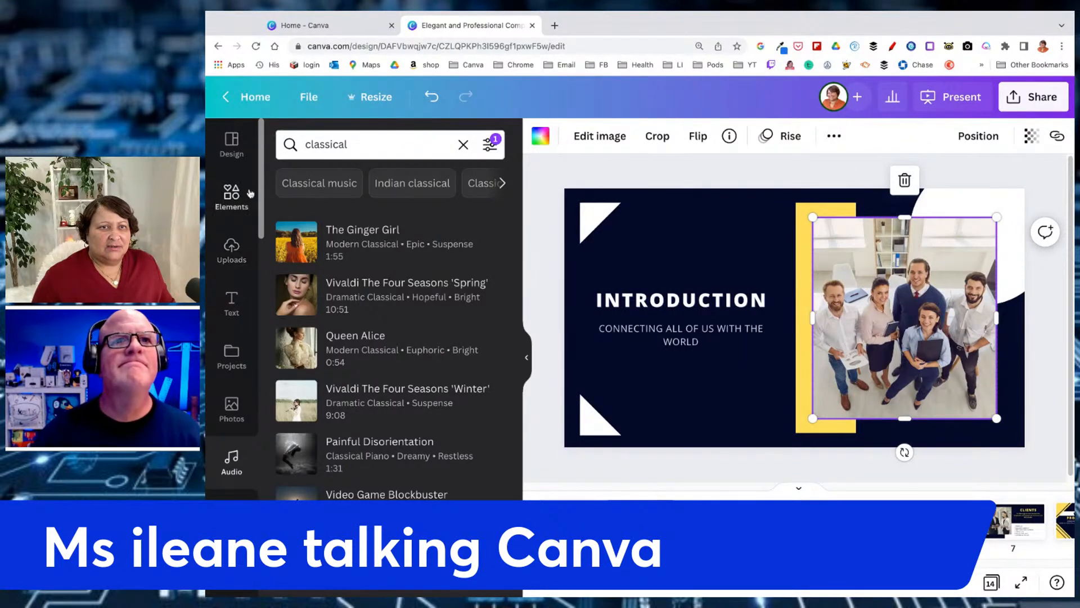
scroll(238, 245, down, 1)
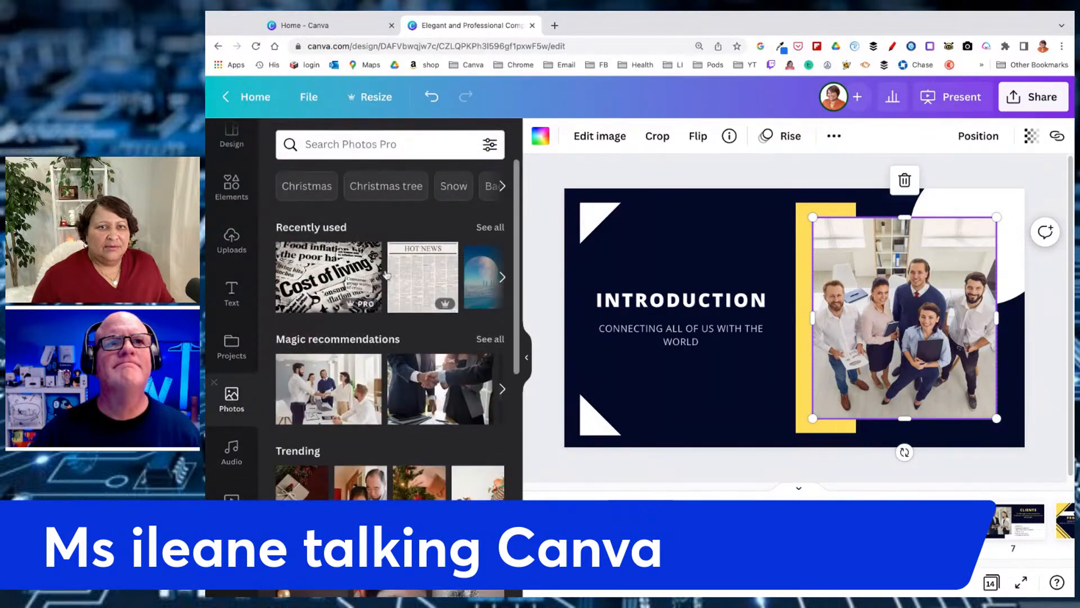
click(343, 143)
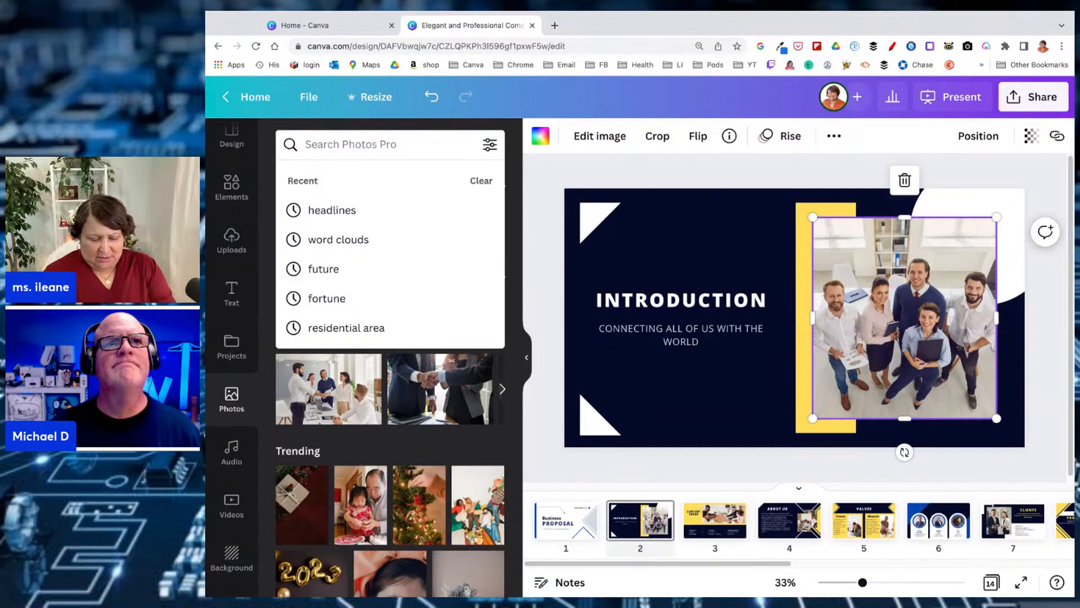
text(children)
key(Return)
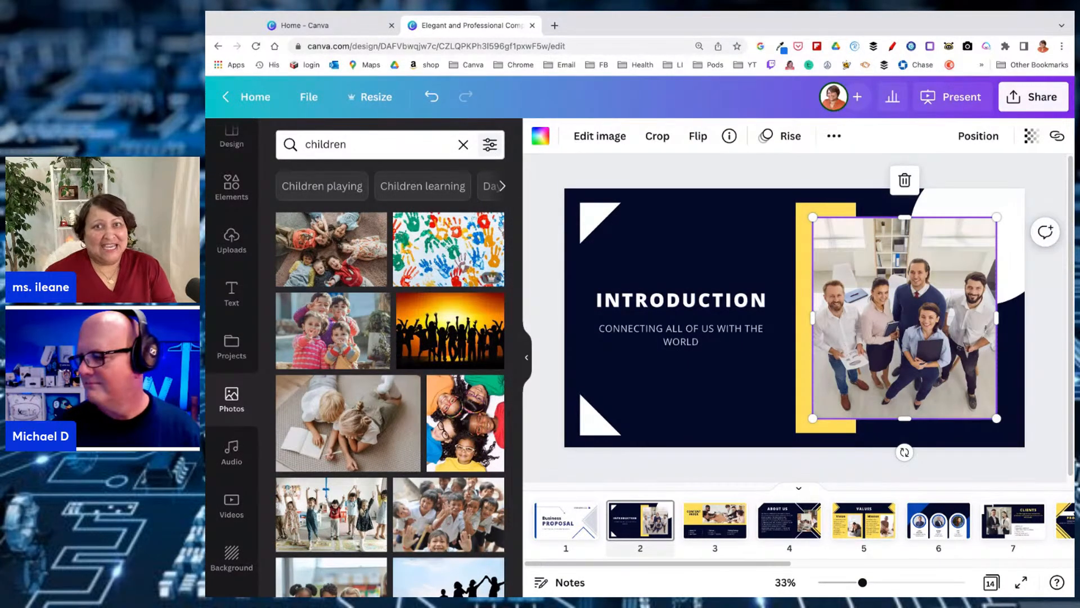
Filter the children photo results to cut-outs only
click(490, 144)
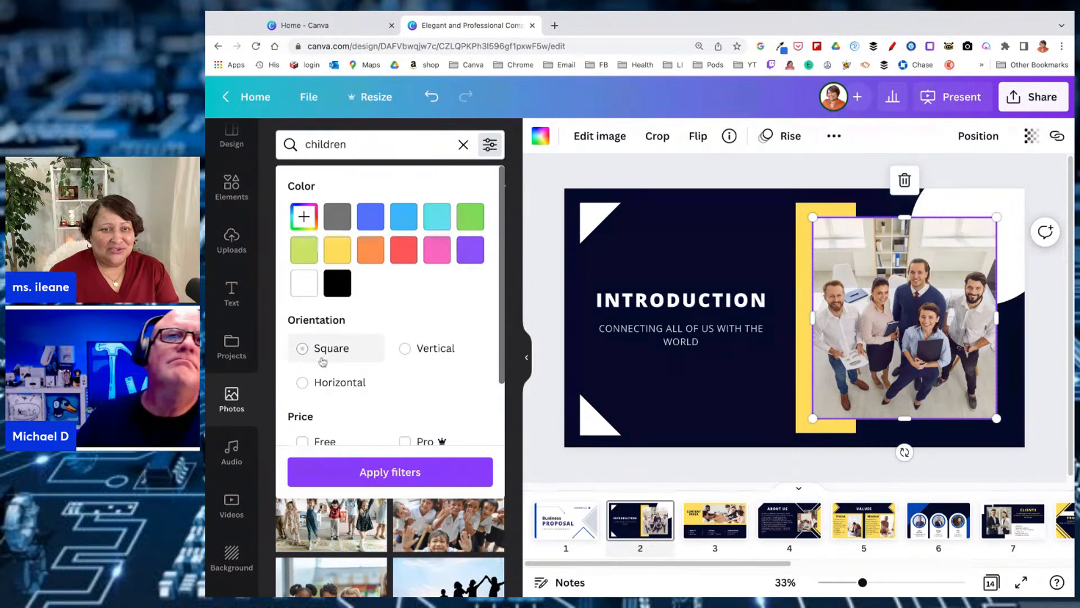
scroll(338, 388, down, 2)
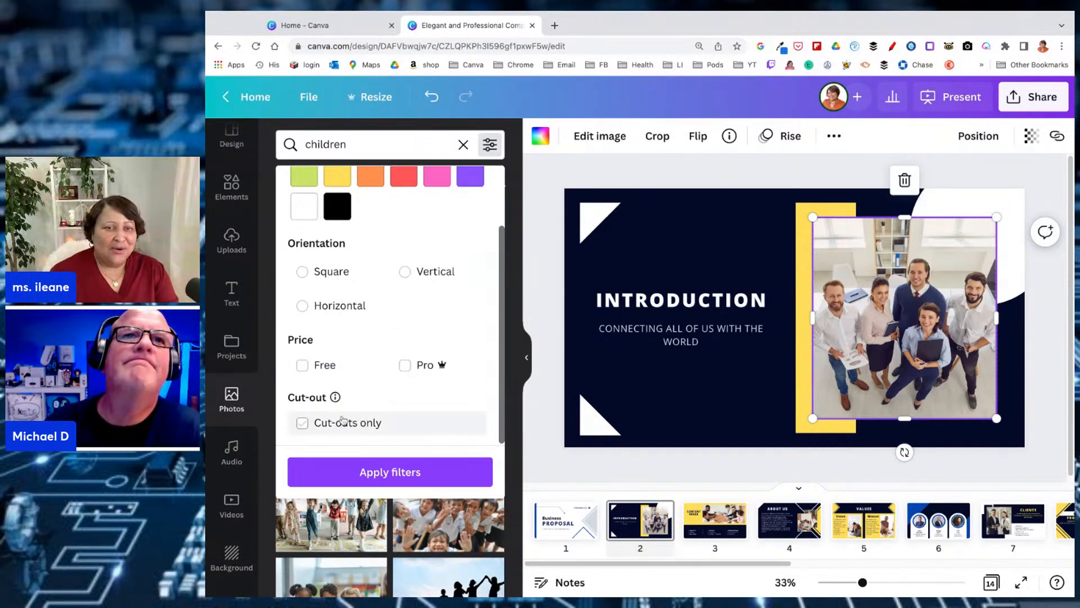
click(303, 424)
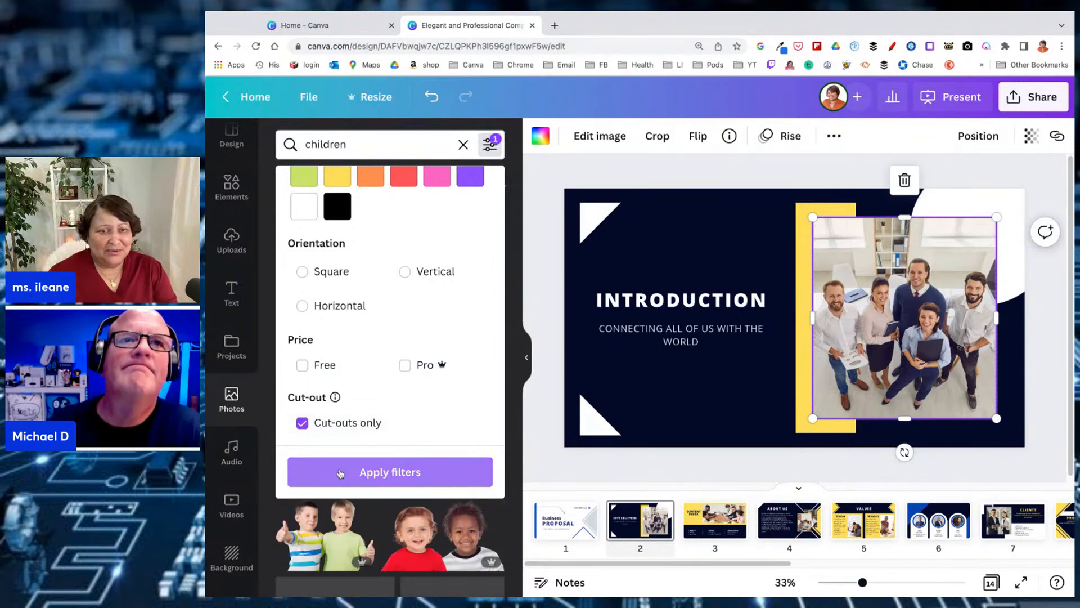
click(366, 472)
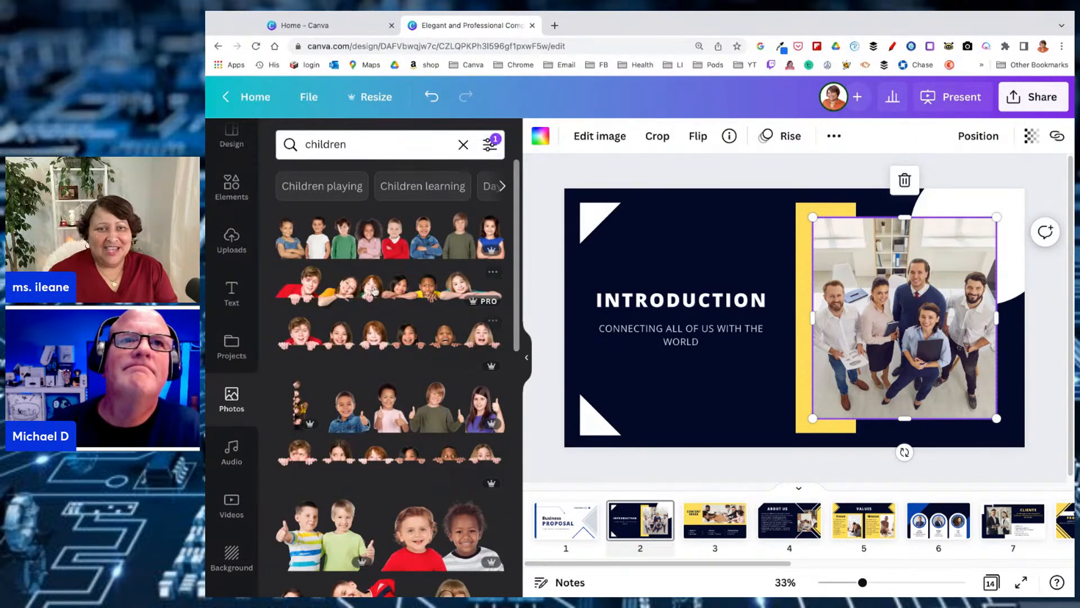
Add the cut-out of six children leaning on an edge to the Introduction page and undo the insertion
click(331, 296)
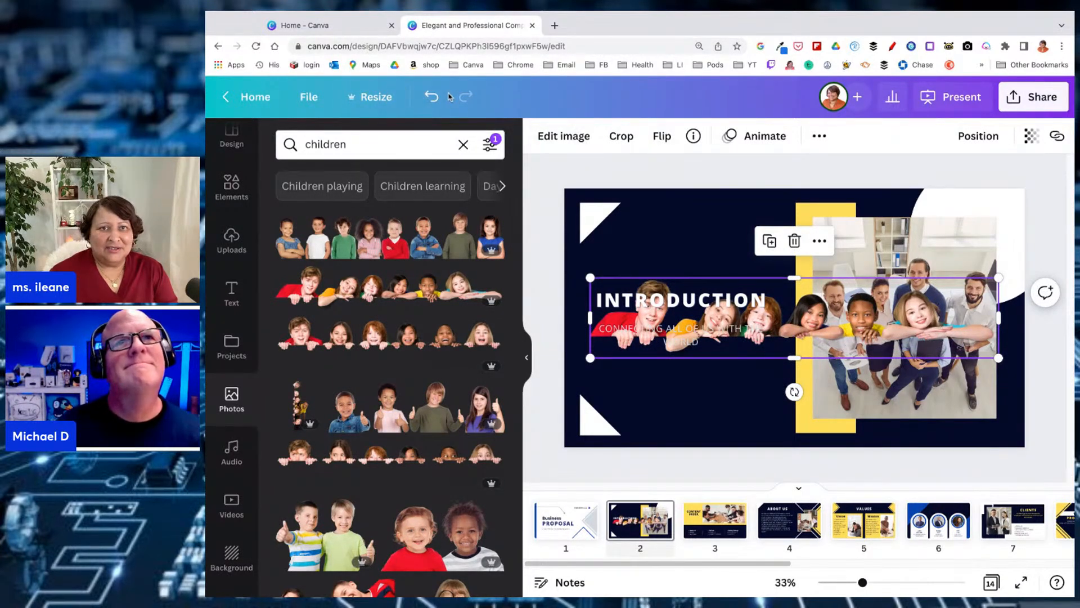
click(432, 97)
Filter the children photos to square orientation without the cut-outs limit and replace the Introduction page's team photo with the young ballet dancers
click(490, 144)
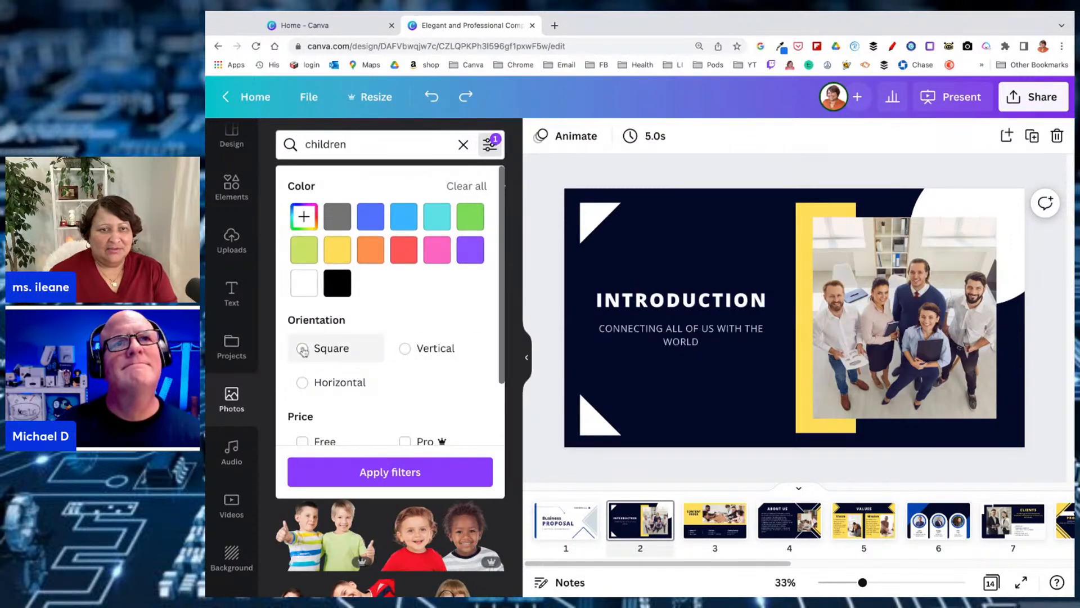
click(303, 349)
scroll(403, 421, down, 2)
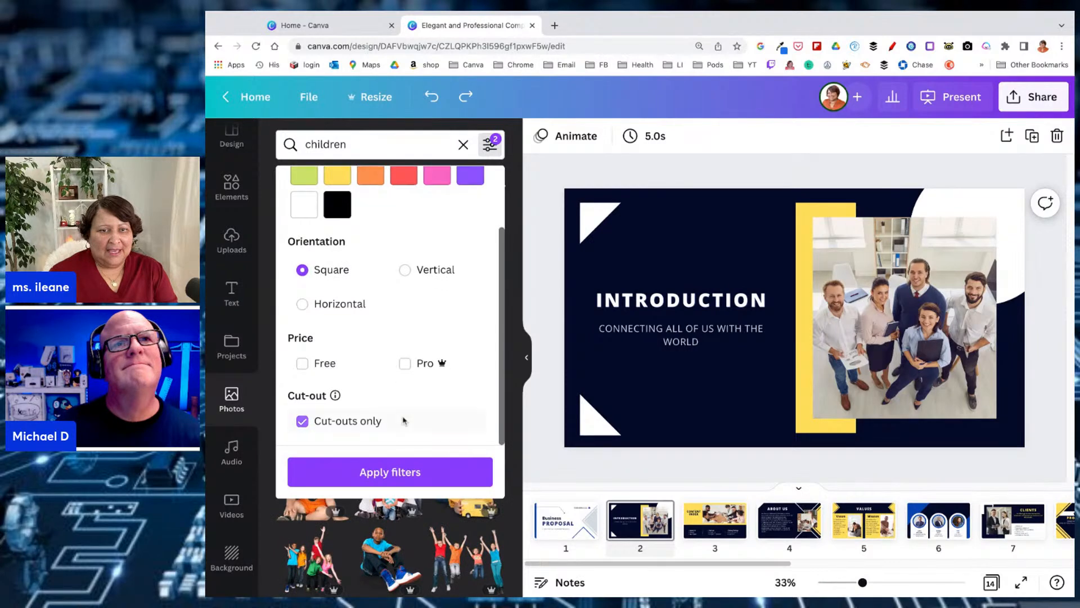
click(302, 421)
click(338, 472)
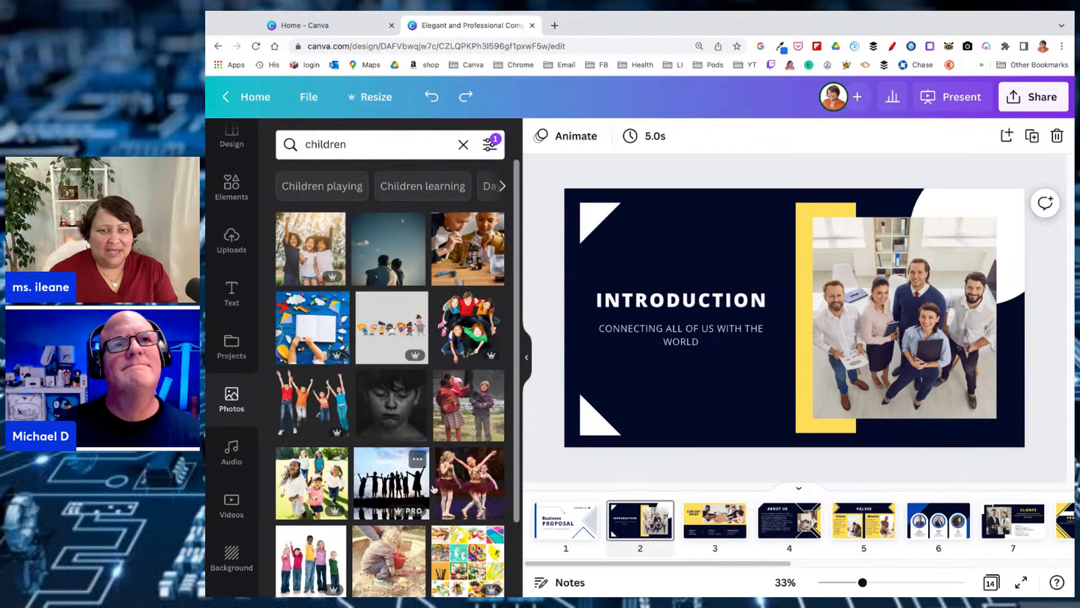
drag(456, 489, 901, 318)
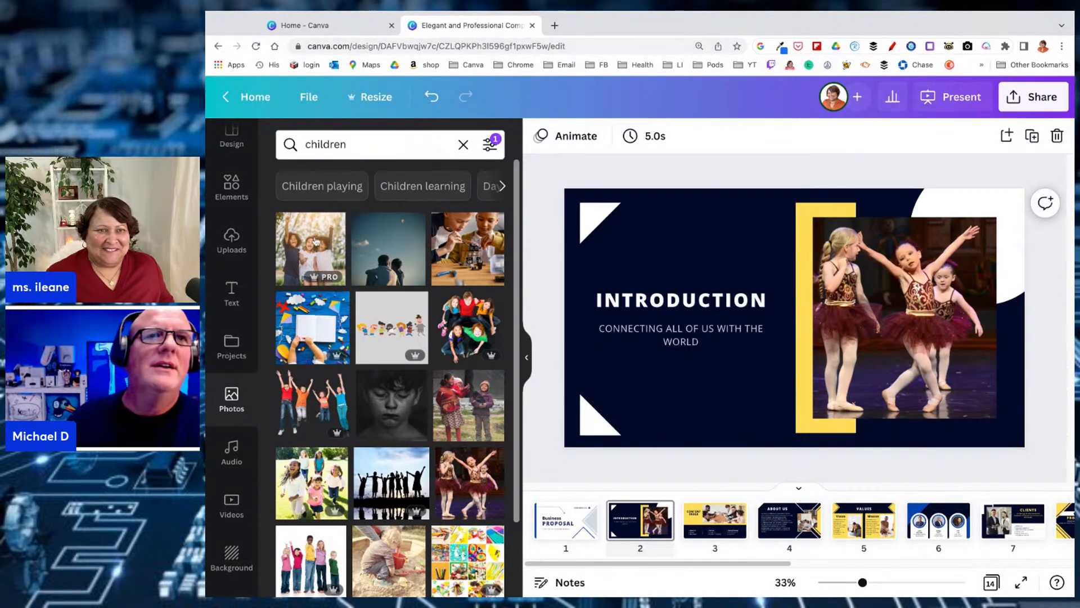
Leave the presentation for the home page and create a blank Instagram Post (Square) from the social media formats
scroll(220, 207, up, 1)
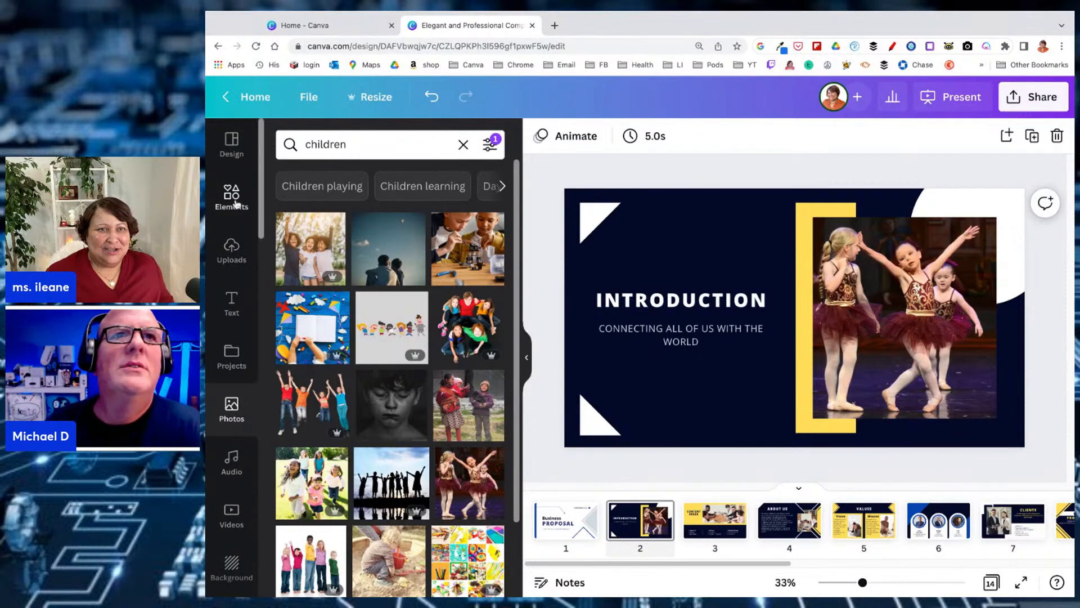
click(232, 144)
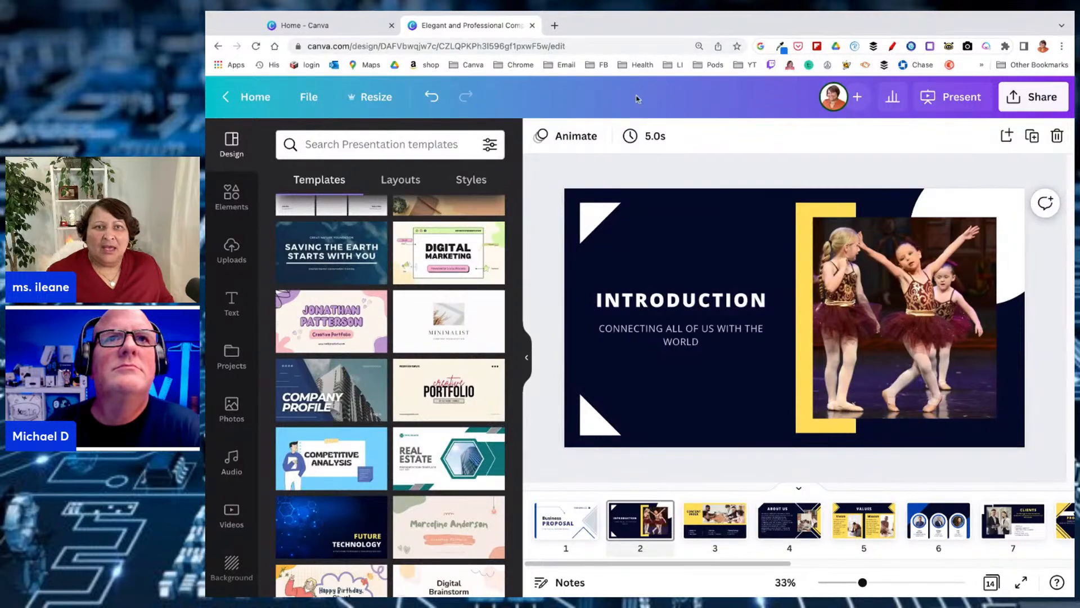
click(251, 96)
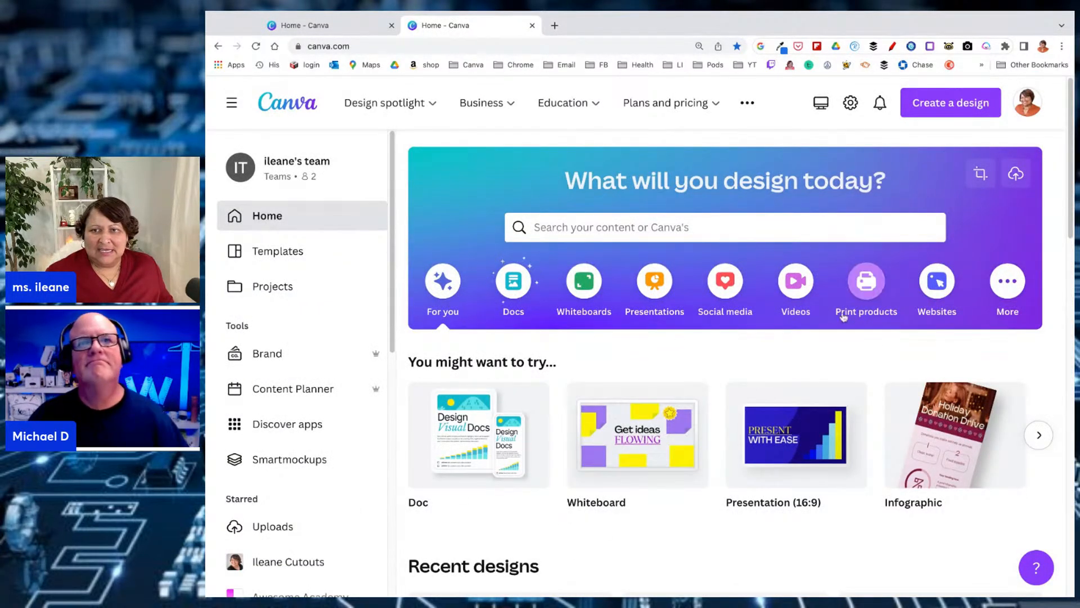
click(731, 299)
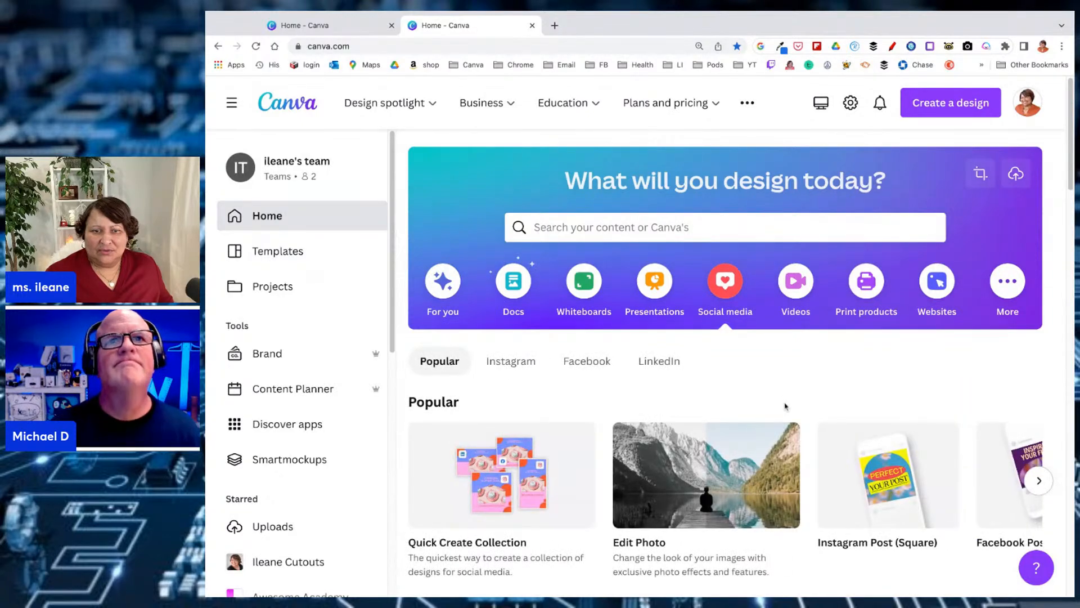
scroll(786, 407, down, 6)
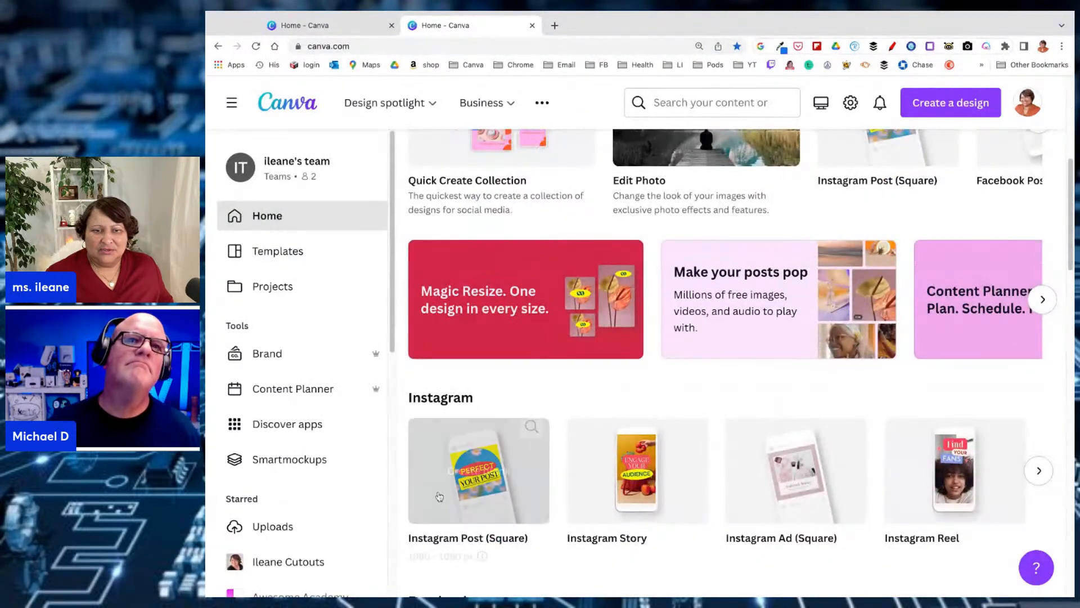
click(439, 497)
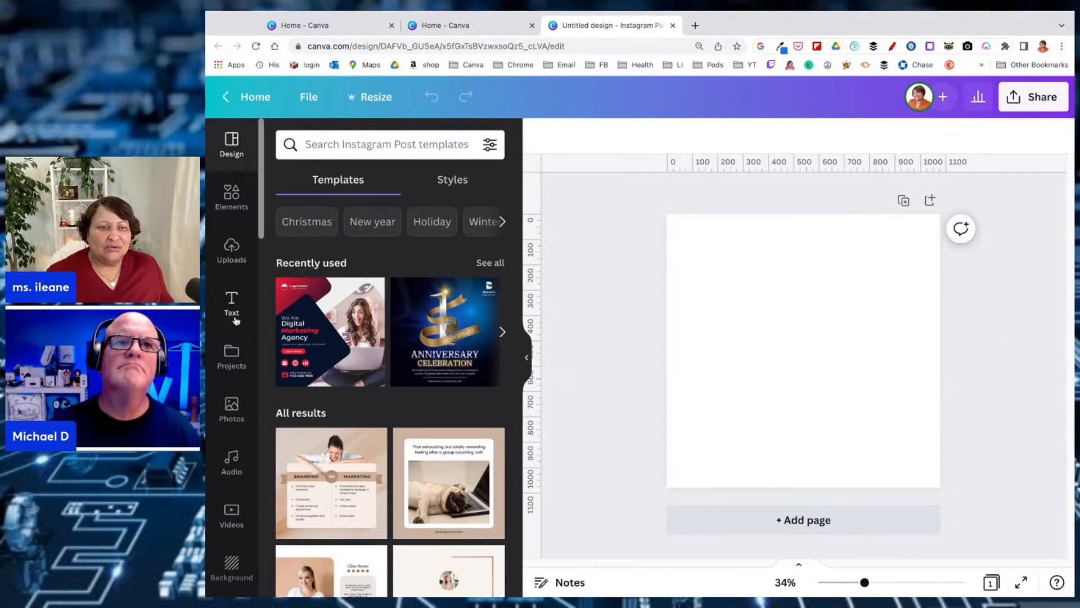
Browse the available Canva apps and open Draw (Beta) for the blank Instagram post
scroll(236, 333, down, 3)
scroll(235, 333, down, 10)
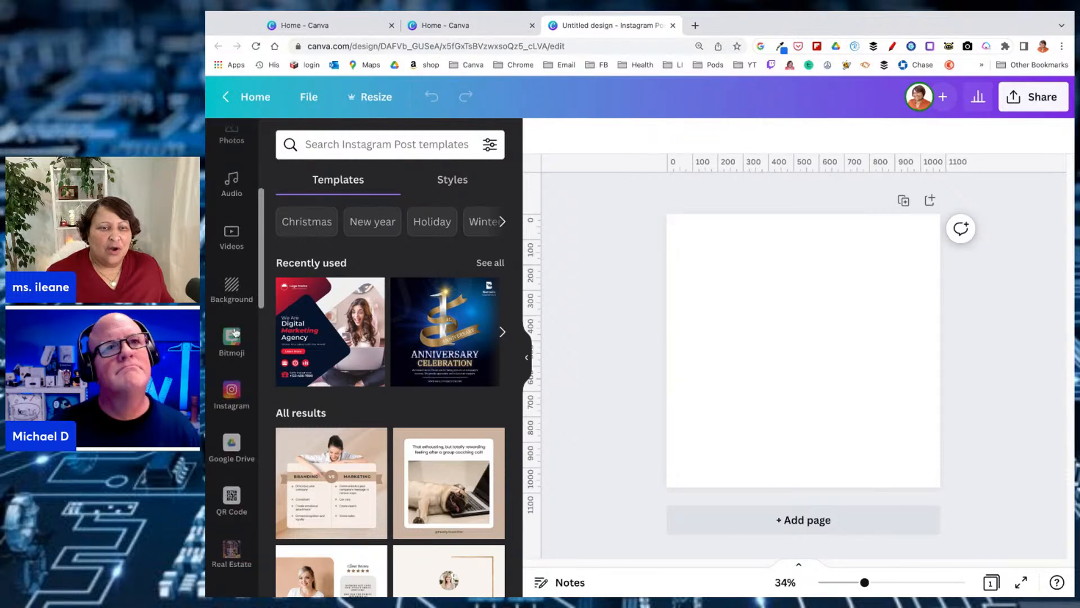
scroll(236, 332, down, 10)
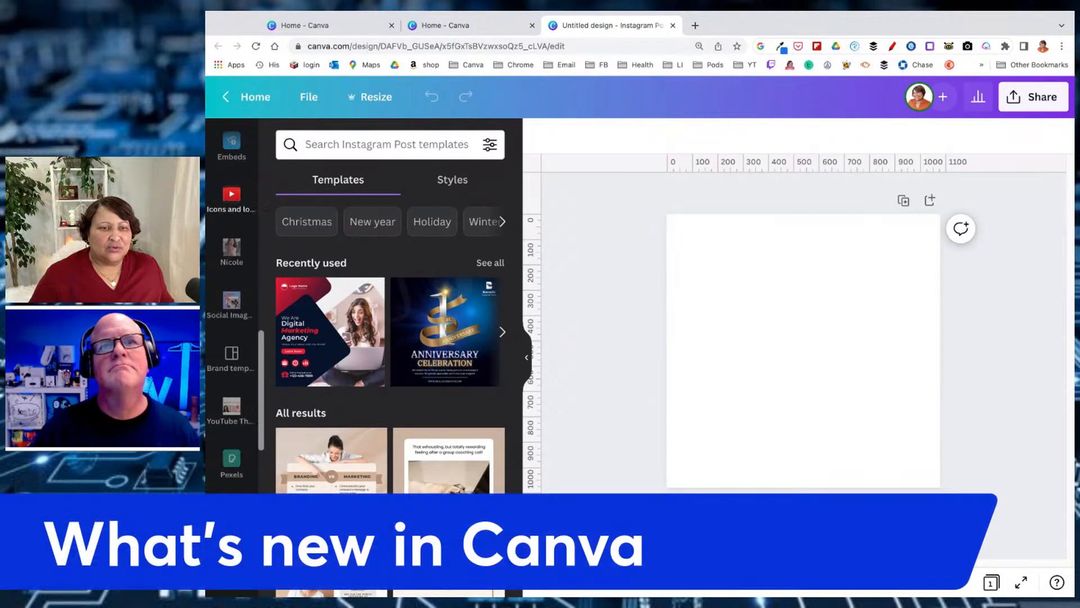
scroll(231, 333, down, 10)
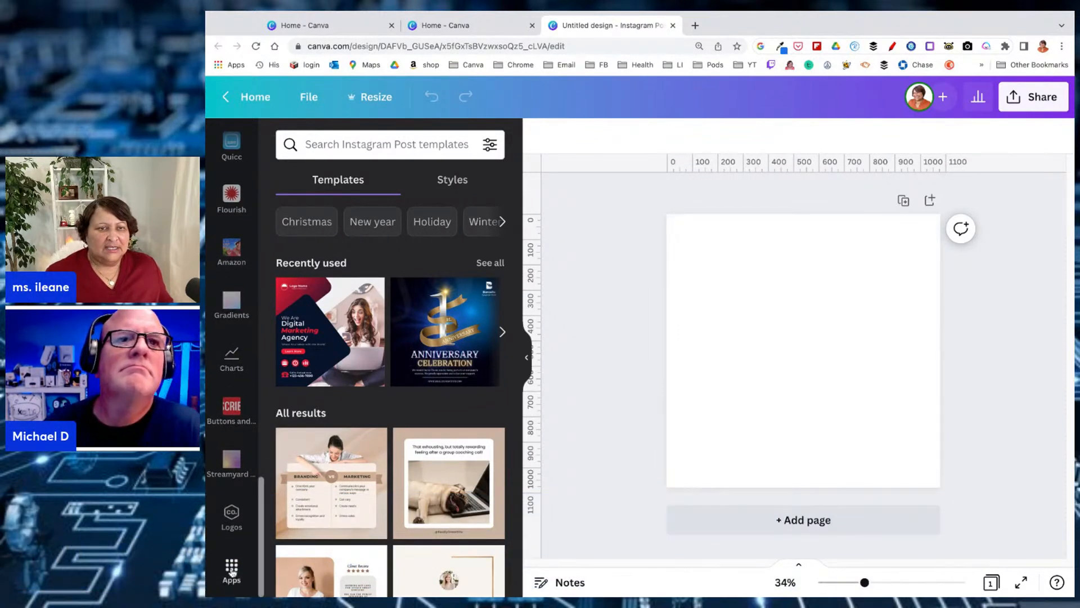
click(231, 570)
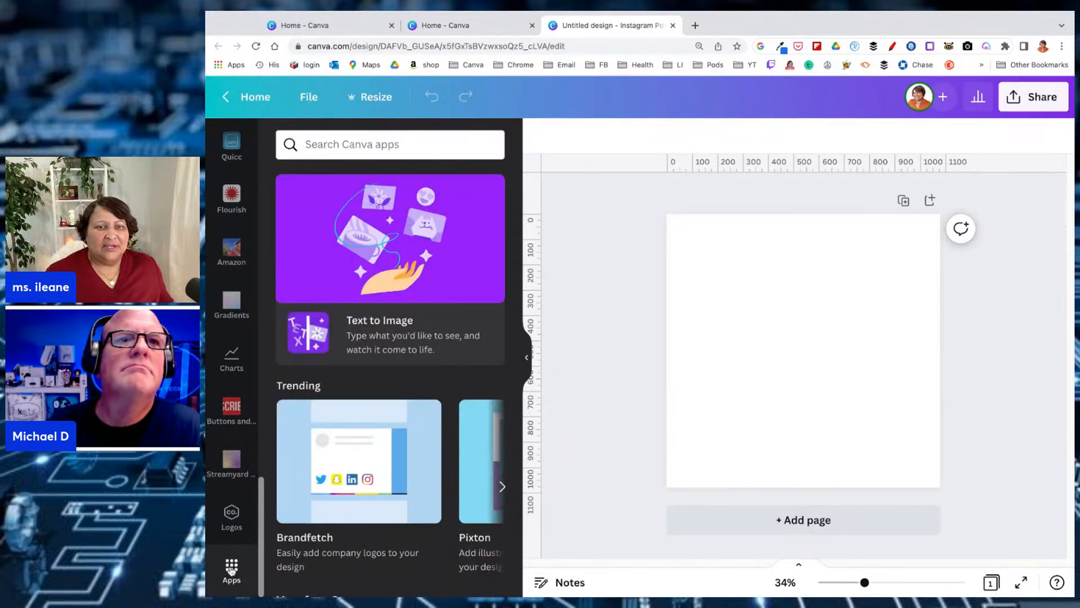
scroll(281, 358, down, 7)
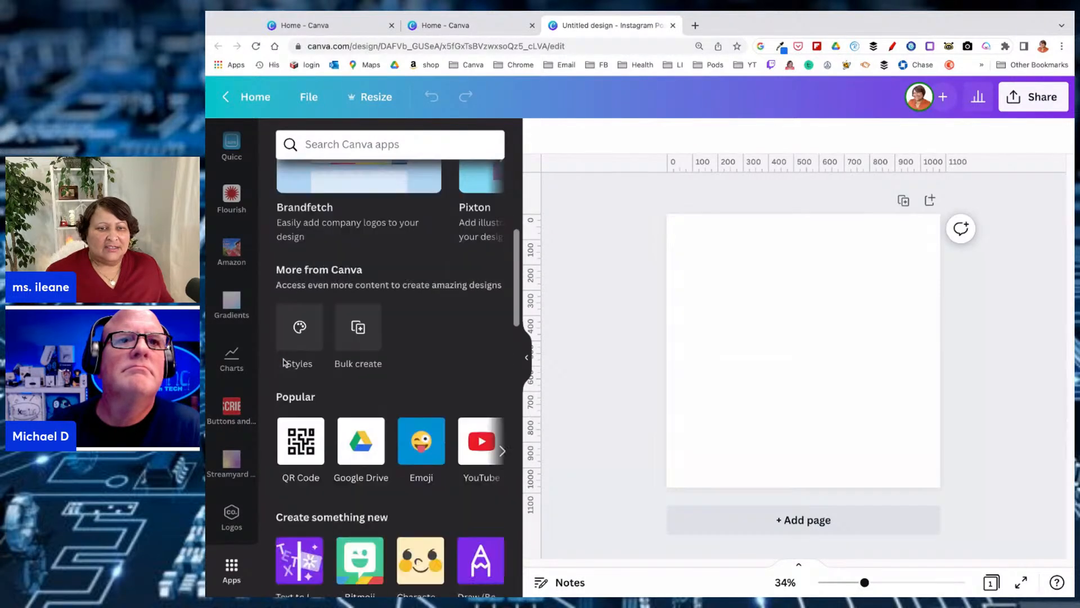
scroll(311, 313, down, 2)
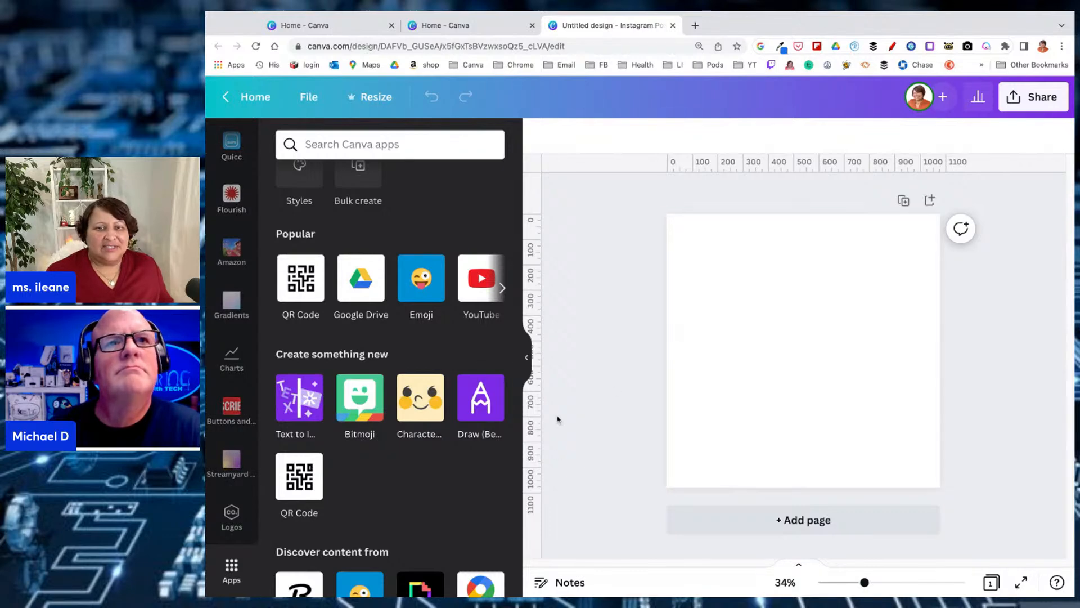
click(481, 398)
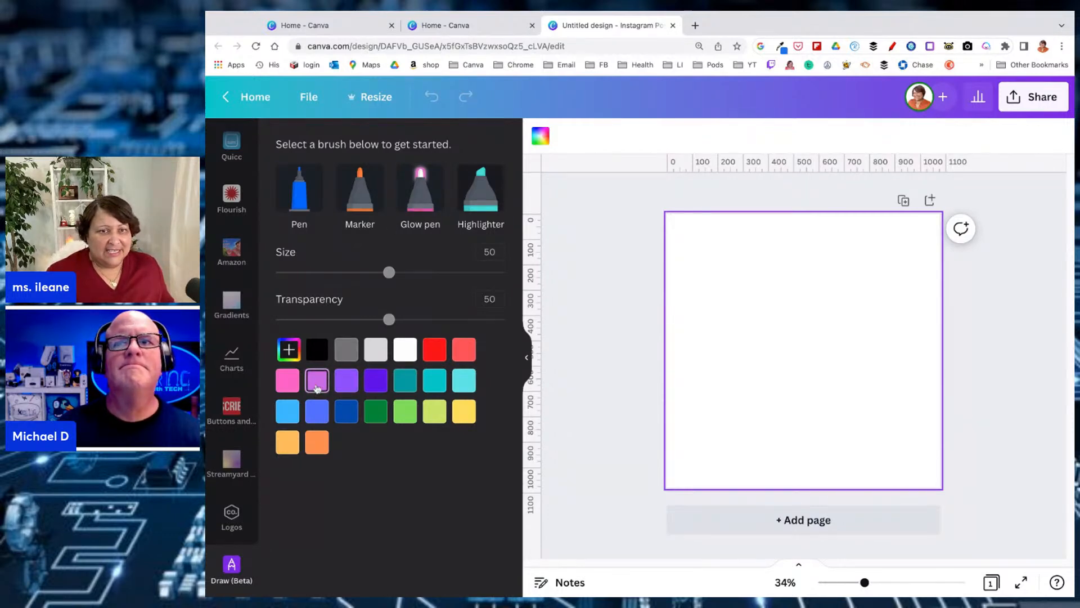
Paint a broad light-purple band across the upper part of the page with the Marker at size 94
click(360, 189)
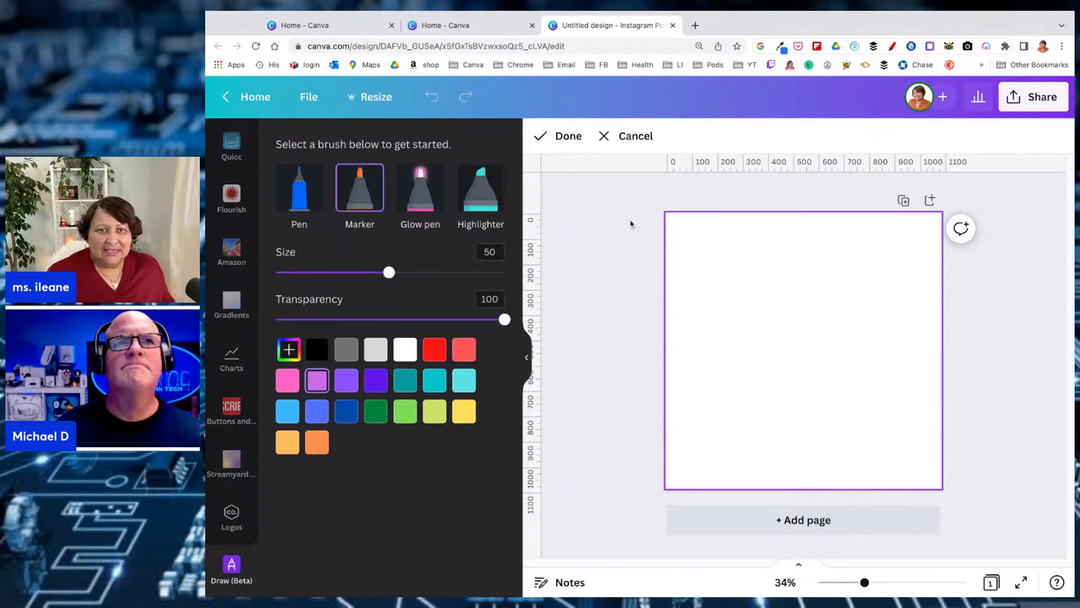
drag(396, 274, 491, 274)
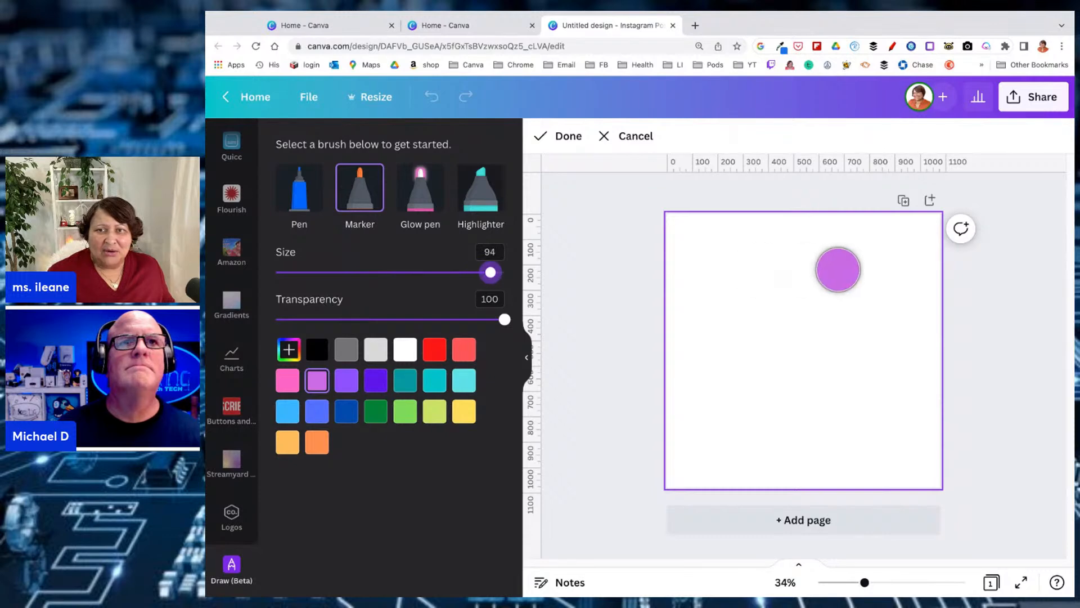
drag(689, 305, 939, 243)
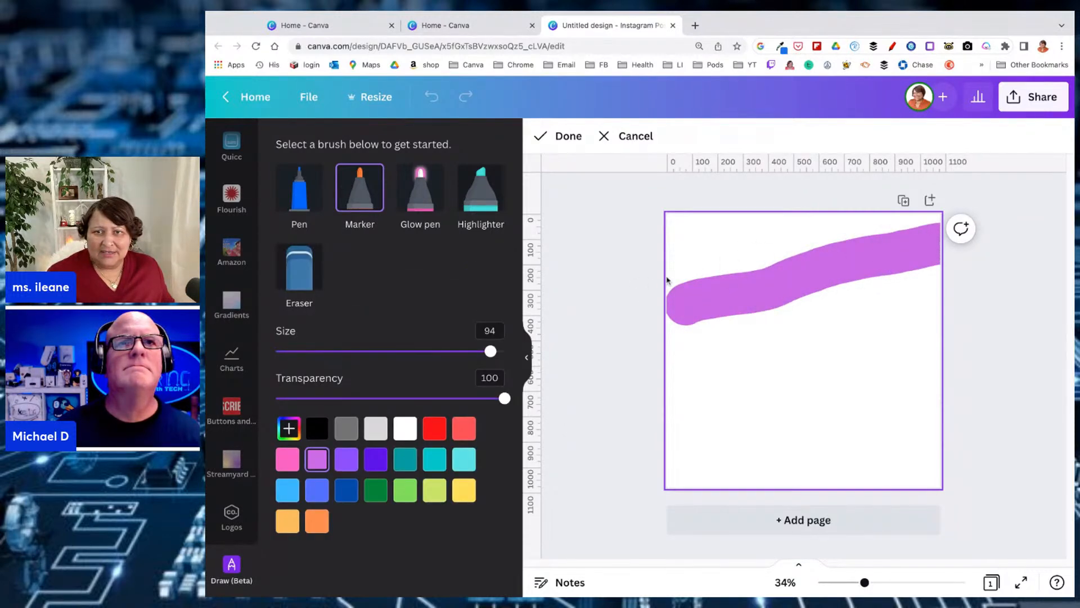
drag(677, 279, 912, 225)
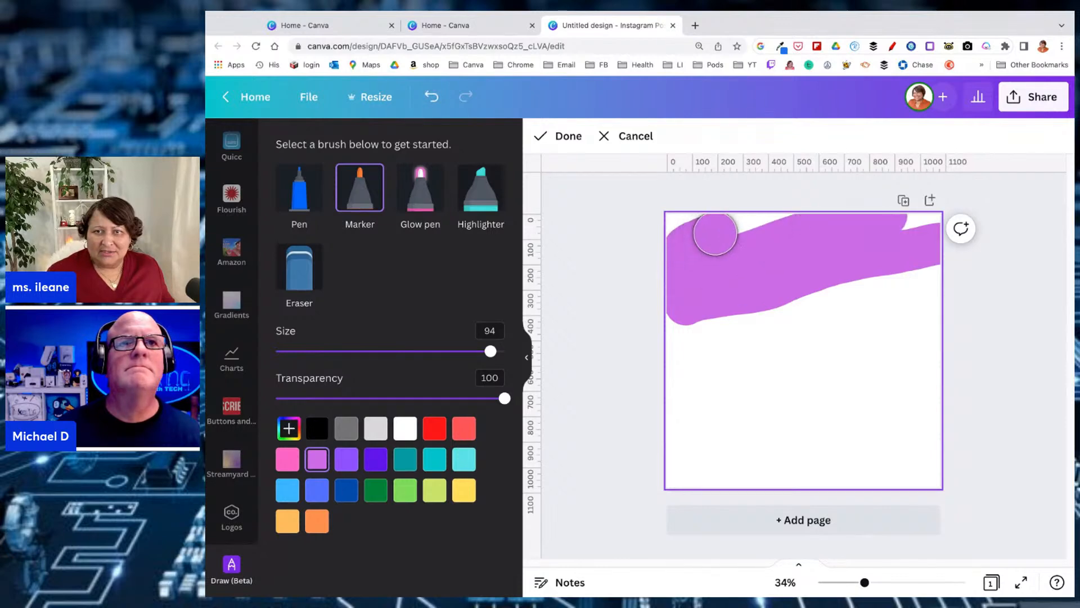
drag(715, 233, 784, 229)
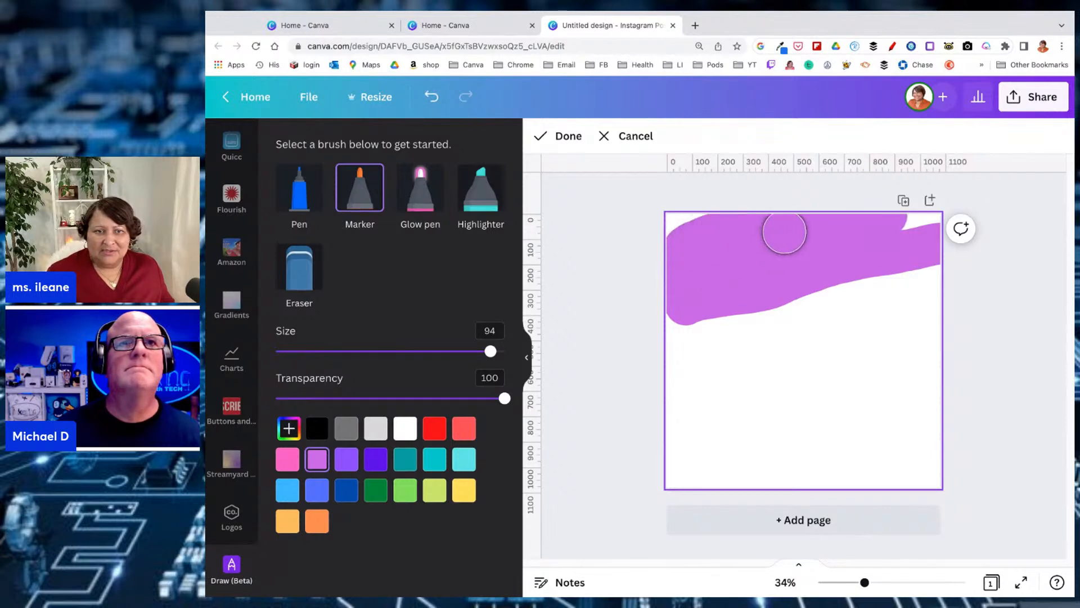
Paint a broad violet band across the middle of the page, just below the light-purple one
click(347, 461)
drag(682, 353, 937, 306)
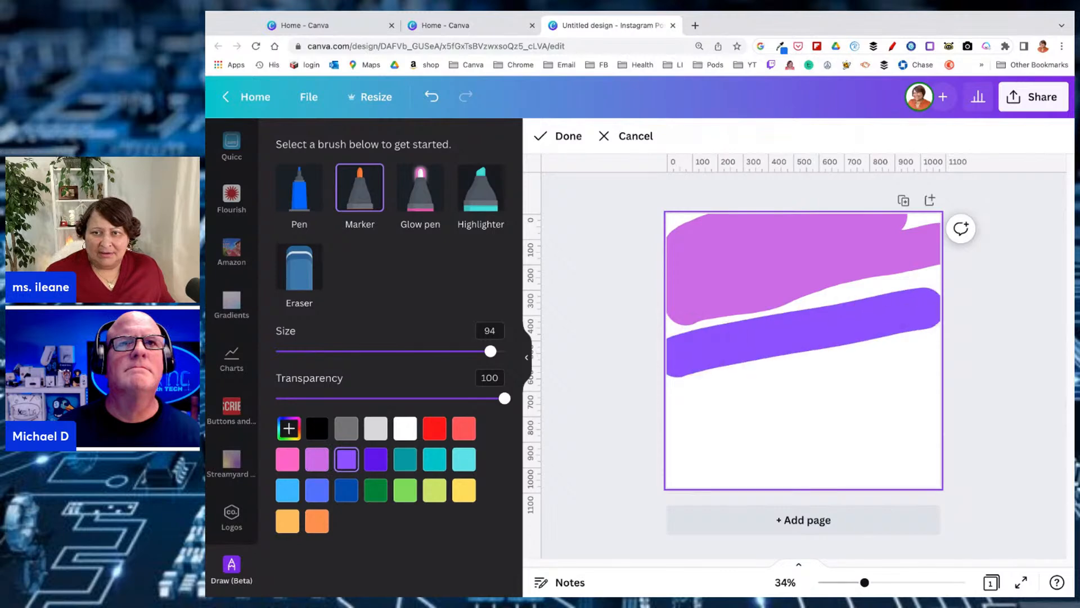
mouse_move(622, 363)
mouse_down()
mouse_move(784, 318)
mouse_move(1058, 293)
mouse_up()
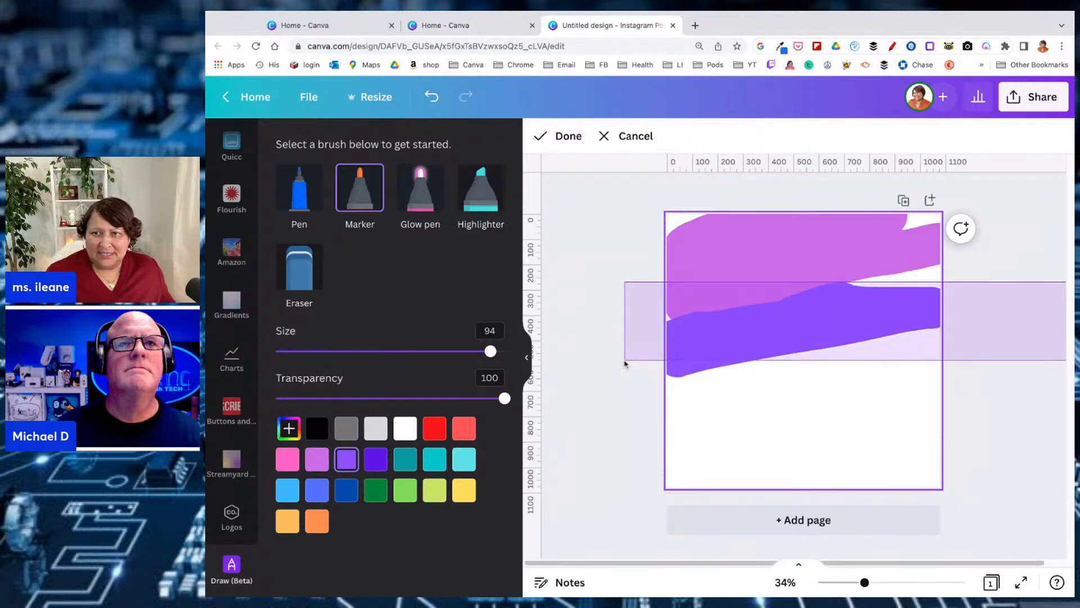
drag(699, 366, 951, 340)
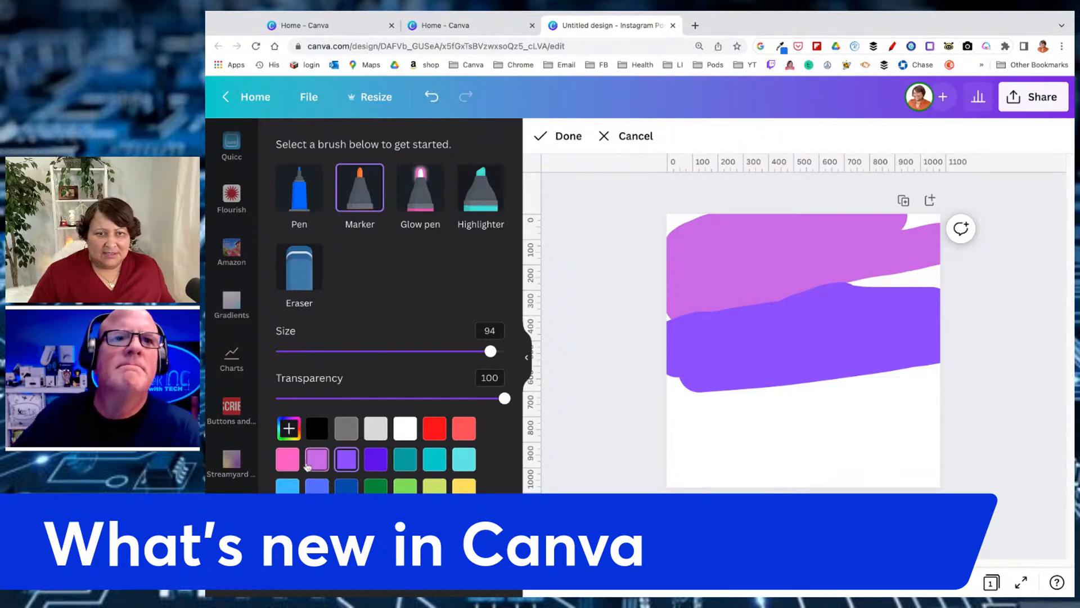
Cover the lower part of the page with pink marker strokes and finish the drawing
click(288, 459)
mouse_move(668, 447)
mouse_down()
mouse_move(837, 393)
mouse_move(893, 416)
mouse_move(728, 464)
mouse_move(851, 453)
mouse_move(900, 471)
mouse_move(688, 494)
mouse_move(701, 441)
mouse_move(682, 413)
mouse_move(939, 385)
mouse_up()
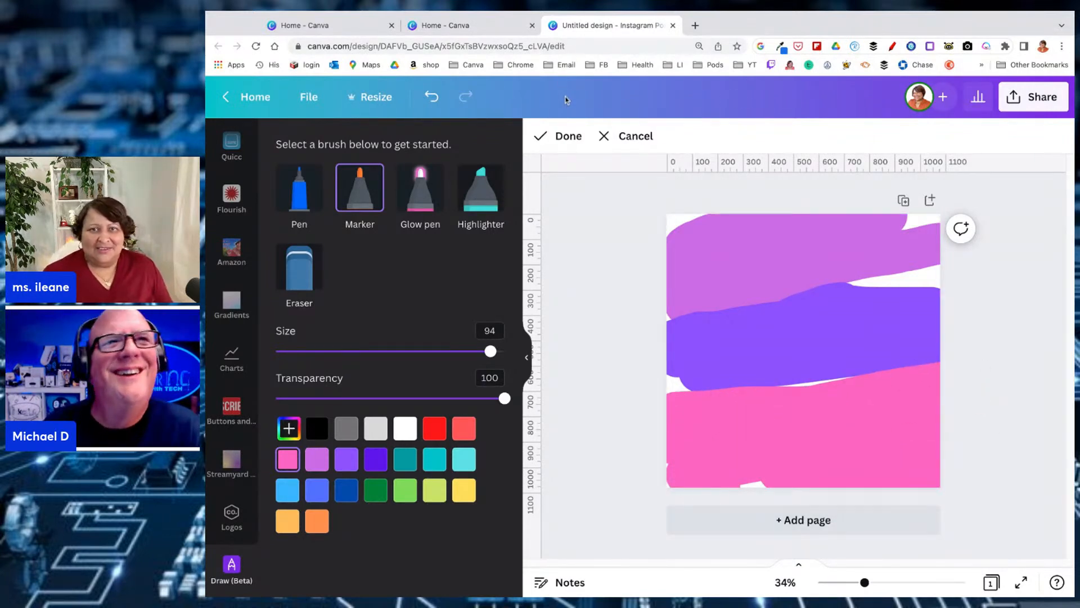
click(556, 136)
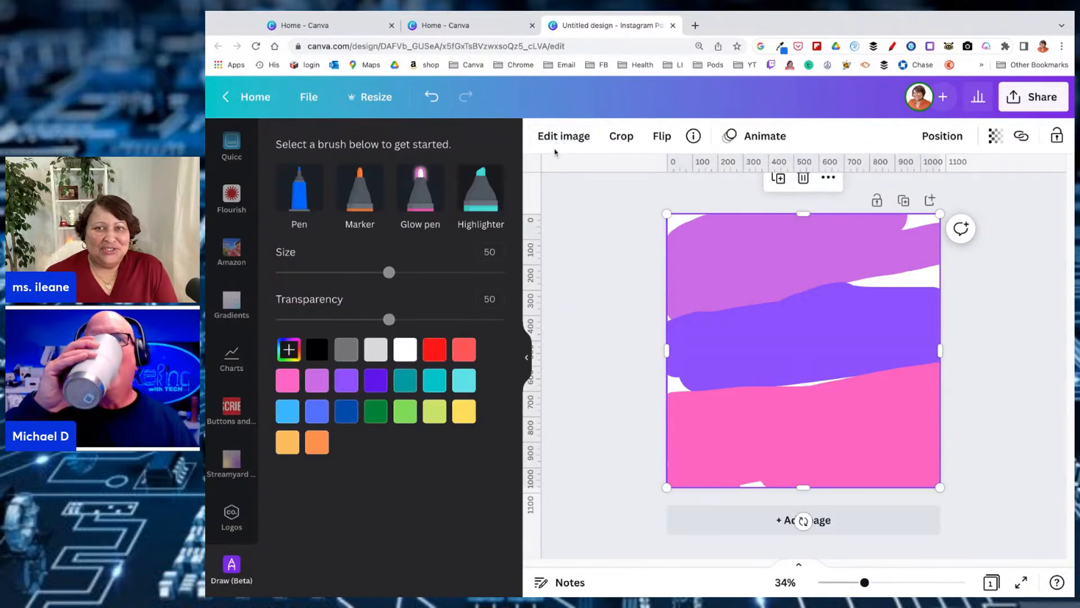
Open the full adjustment settings for the drawing and set its blur to 100
click(558, 138)
scroll(493, 266, down, 3)
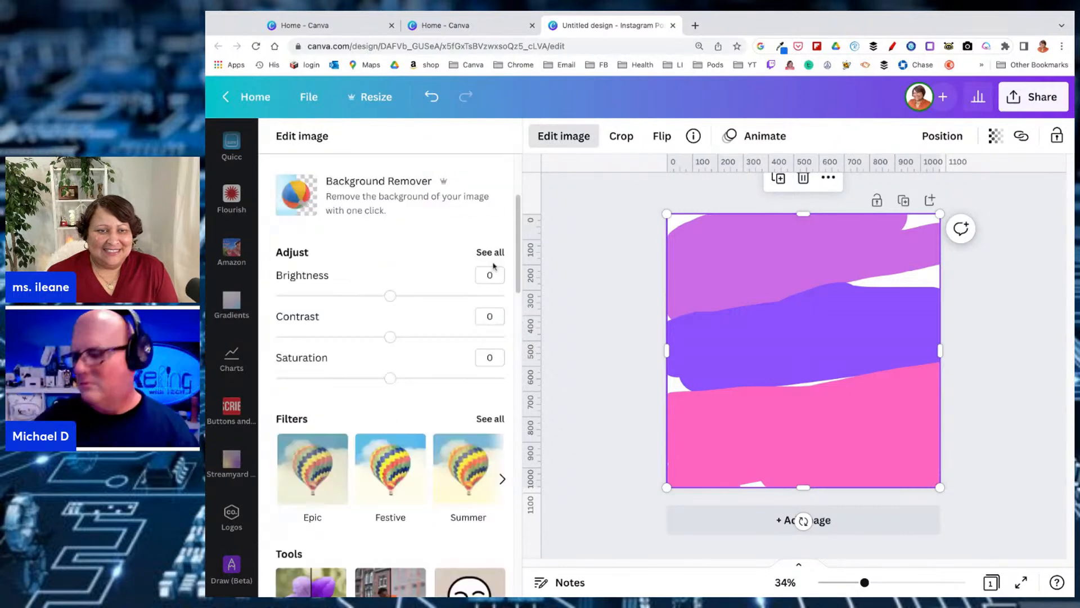
scroll(363, 266, up, 3)
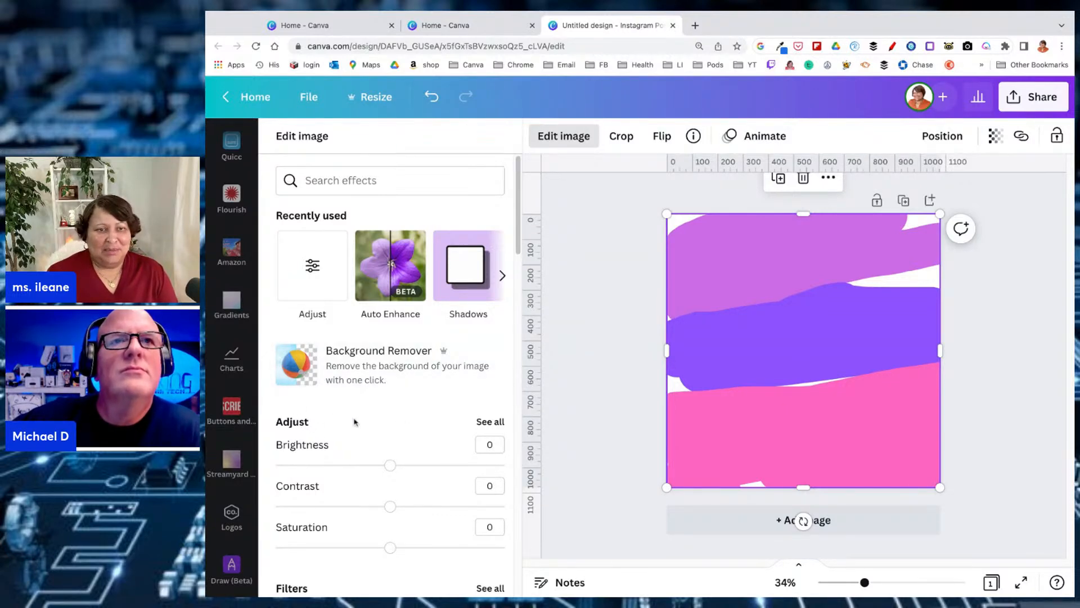
click(490, 423)
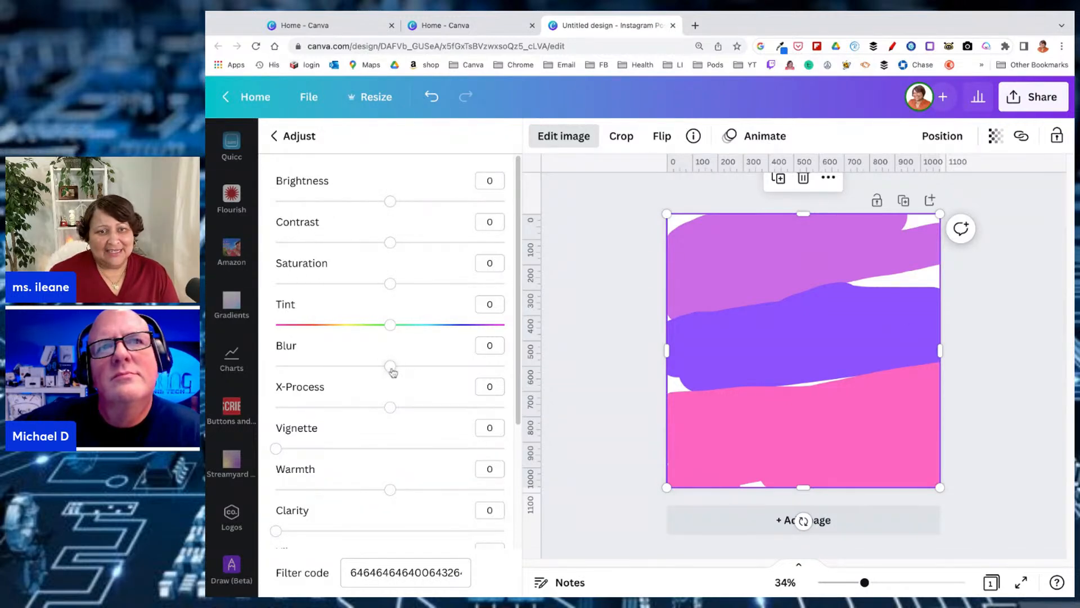
drag(391, 367, 505, 367)
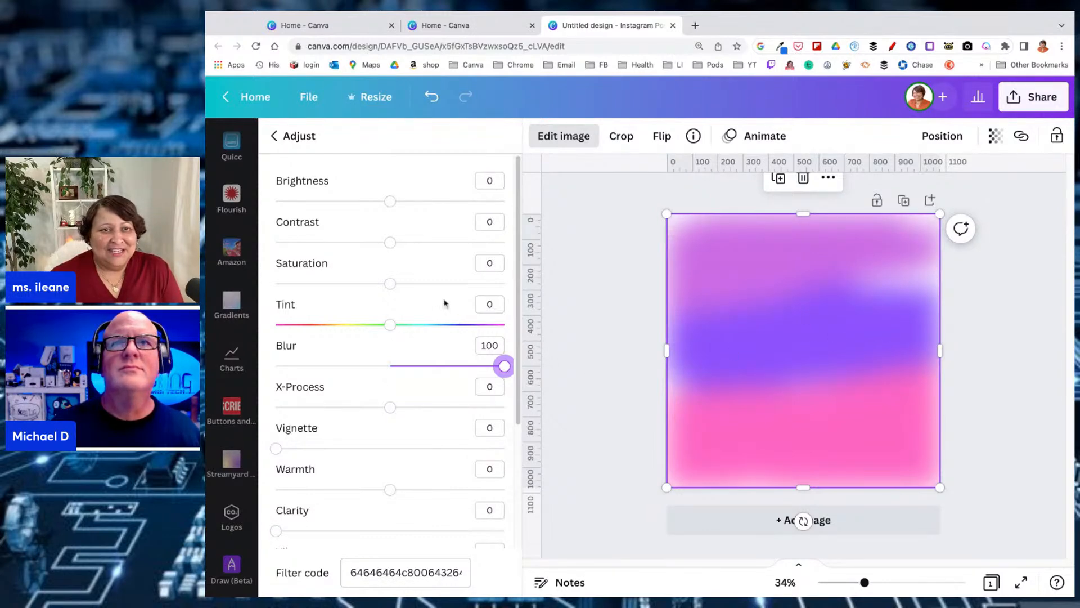
Set the drawing's saturation to 34, contrast to -38 and brightness to -28
drag(390, 283, 429, 283)
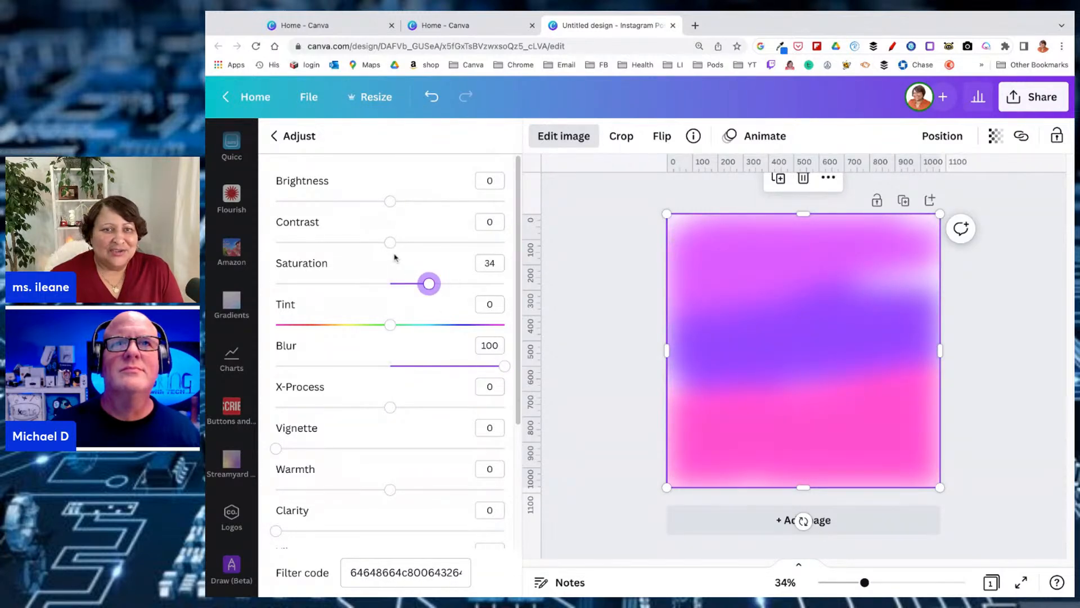
drag(389, 246, 347, 242)
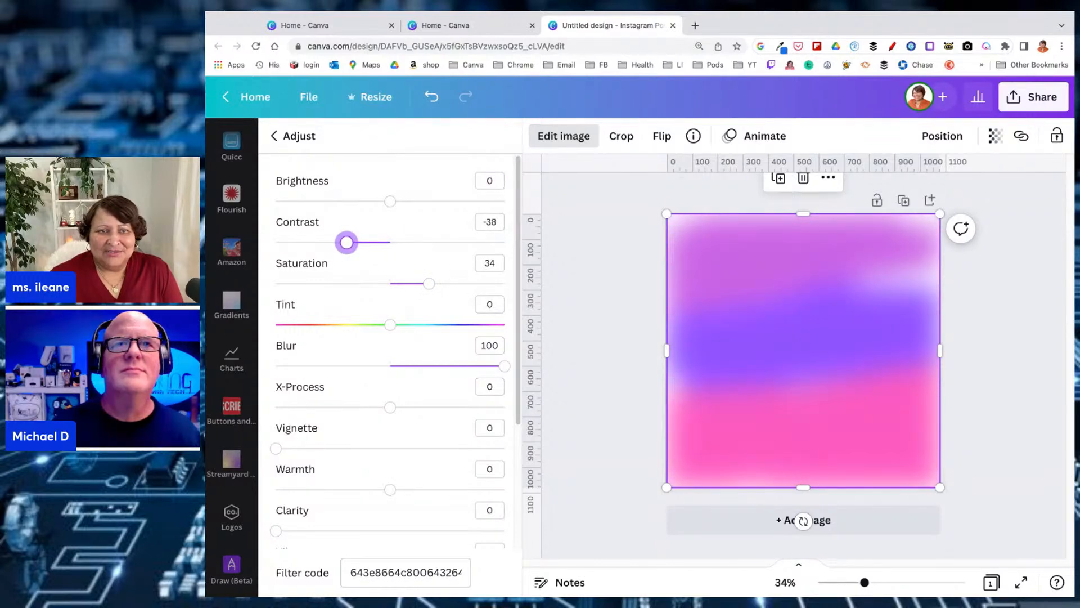
drag(388, 201, 358, 201)
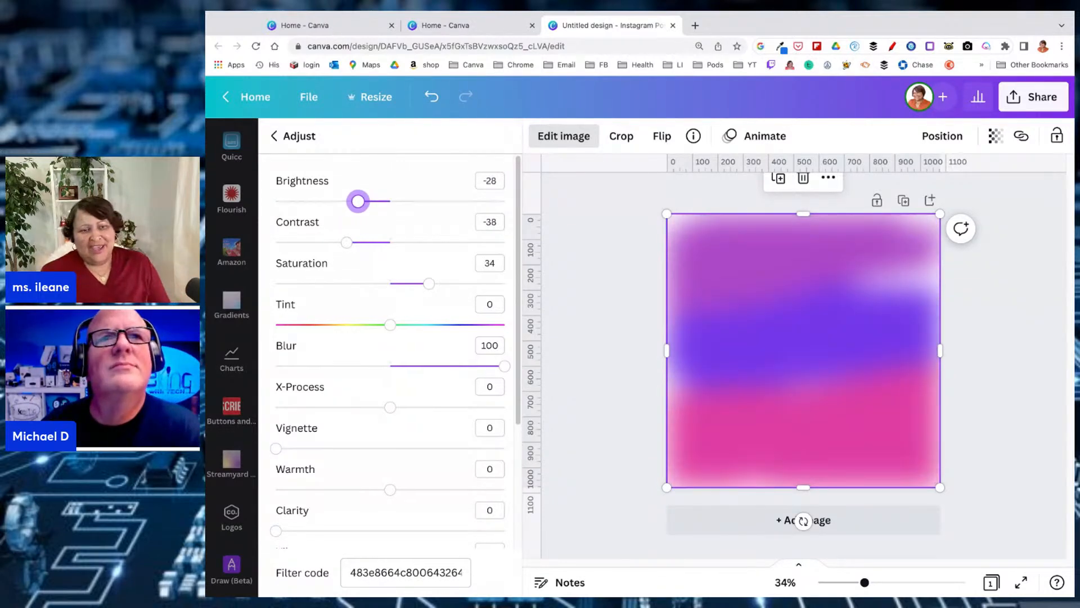
scroll(434, 400, down, 3)
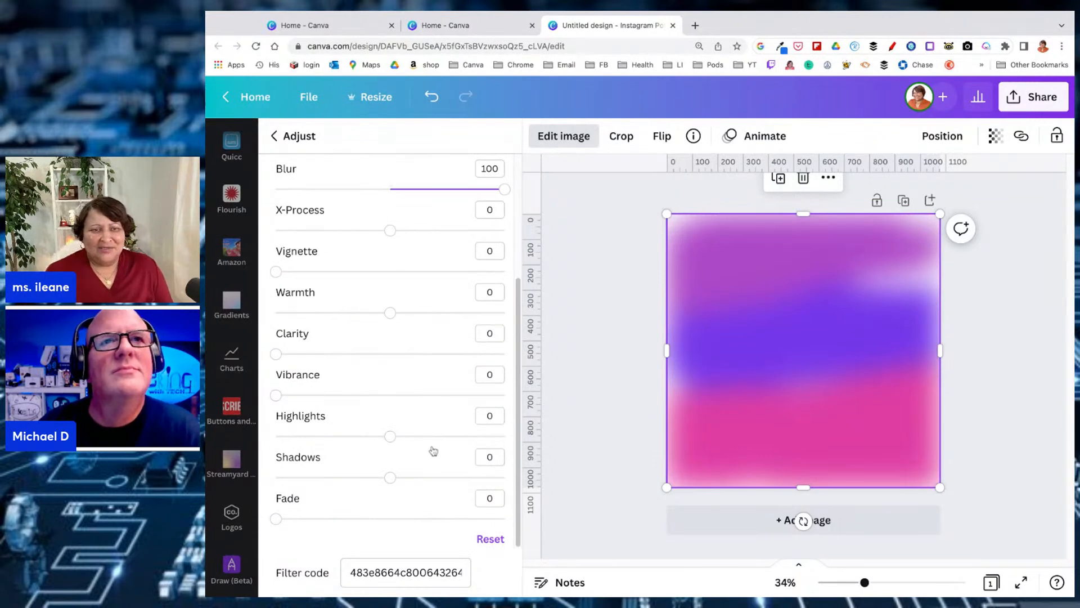
Set the drawing's warmth to 42 and return to the Canva home page
drag(394, 314, 438, 313)
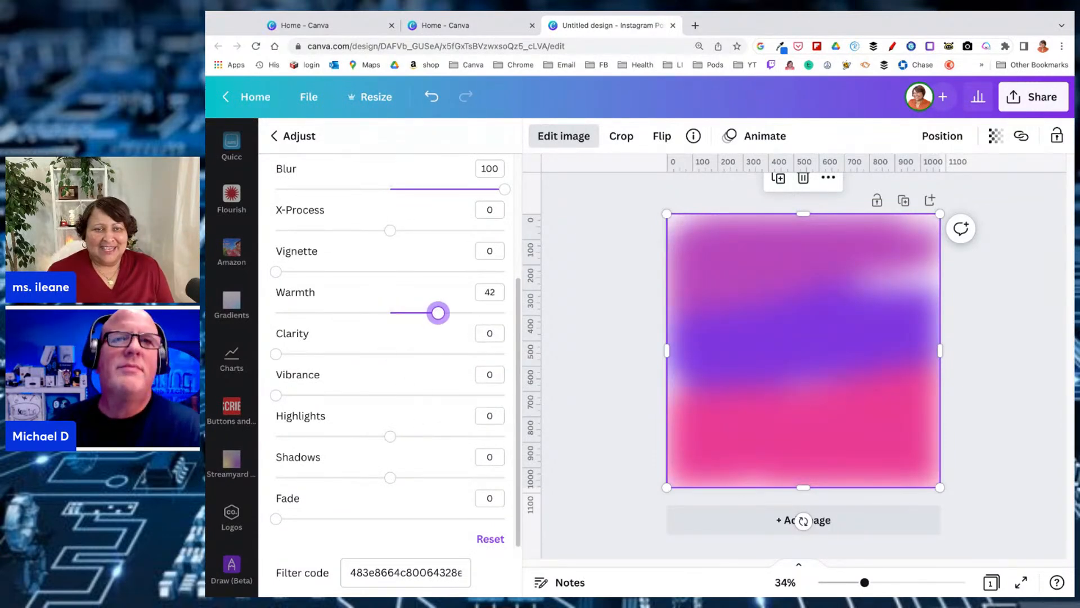
click(262, 98)
Find the "belive background for Amazon" YouTube thumbnail among the recent designs and open it
scroll(842, 314, down, 5)
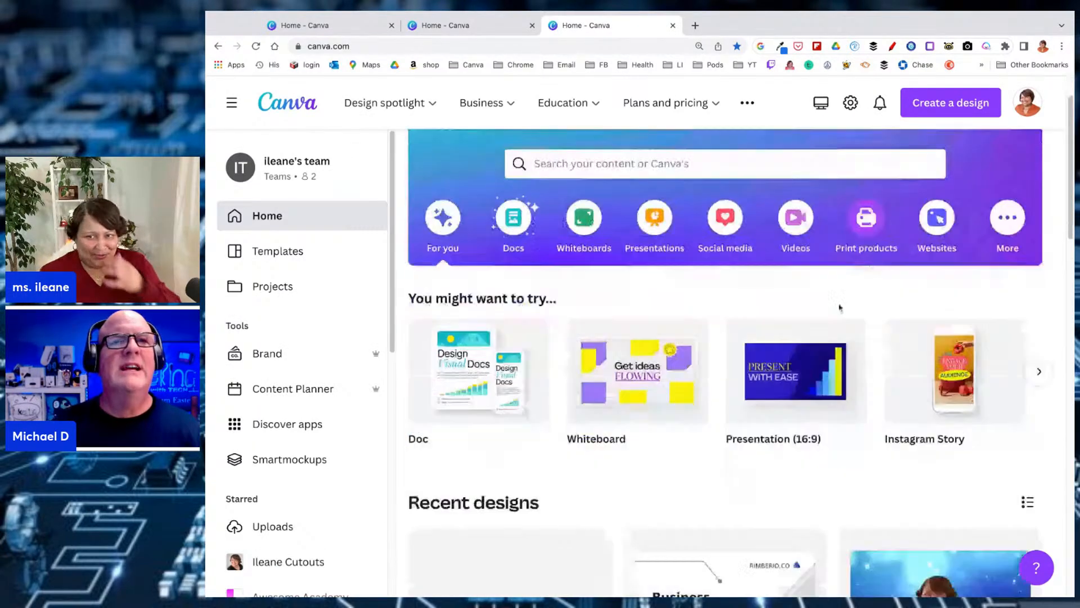
scroll(843, 314, down, 3)
scroll(843, 313, down, 3)
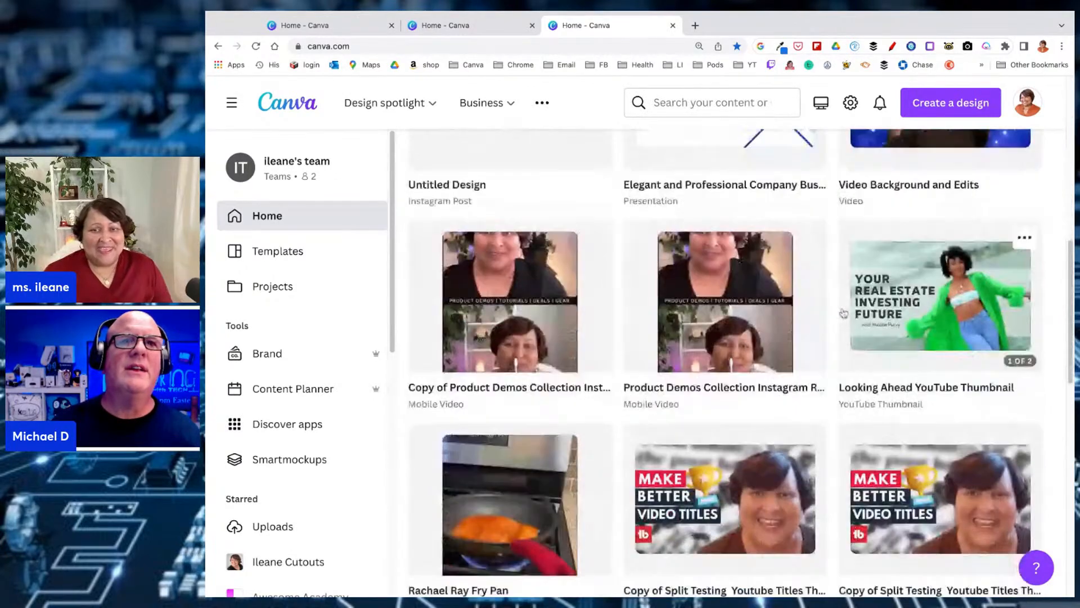
scroll(843, 313, down, 10)
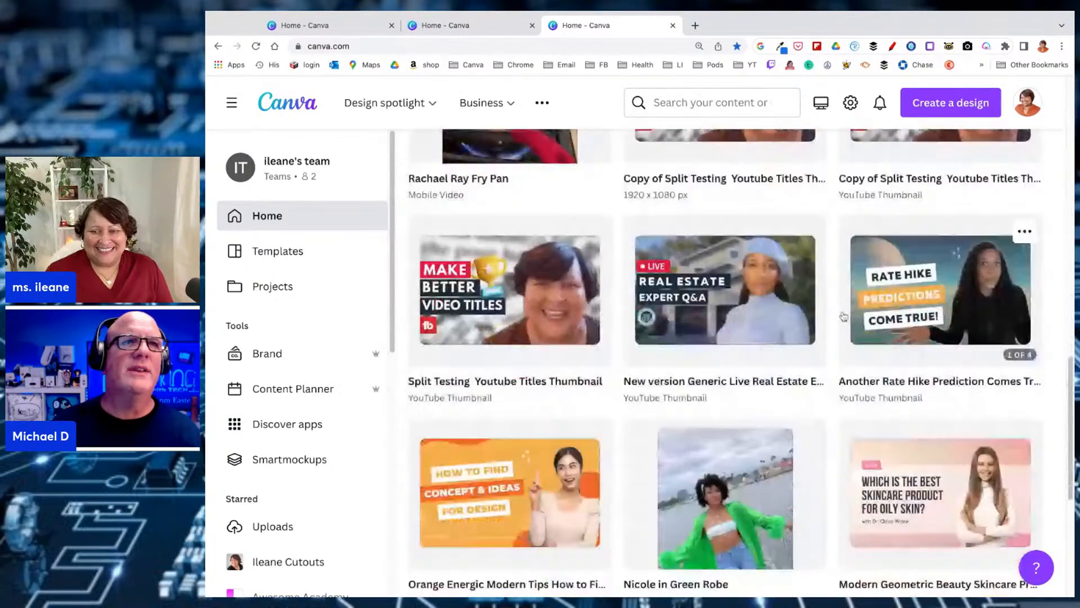
scroll(844, 316, down, 10)
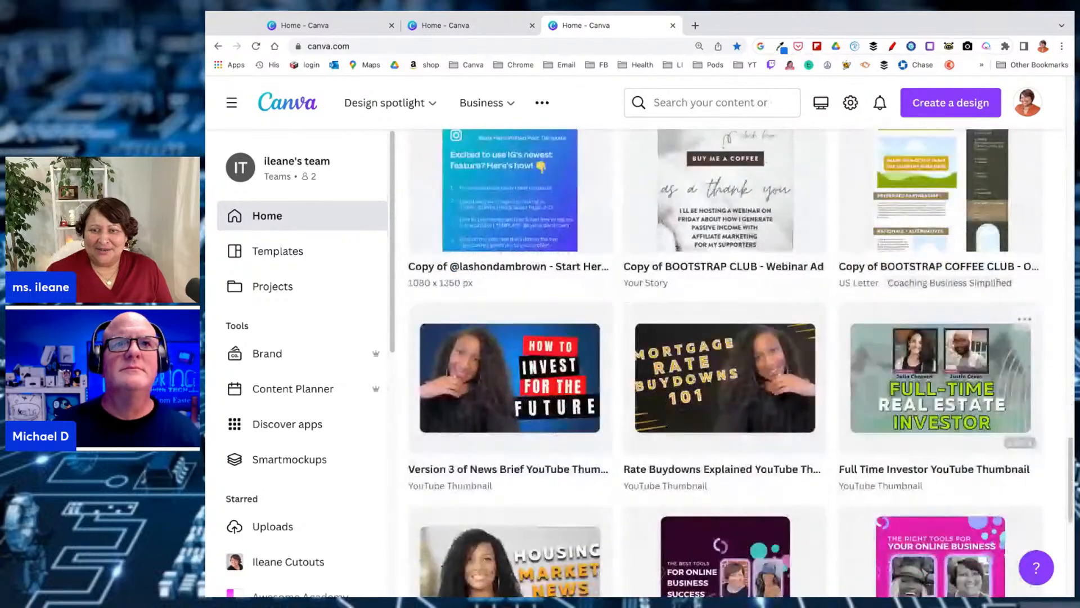
scroll(726, 360, down, 4)
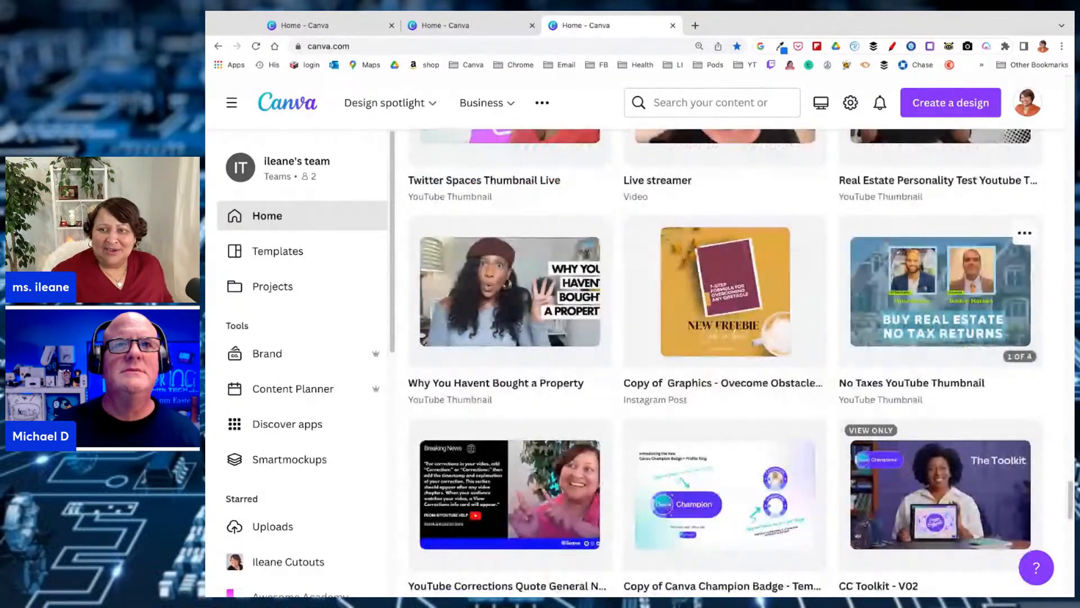
scroll(725, 360, down, 12)
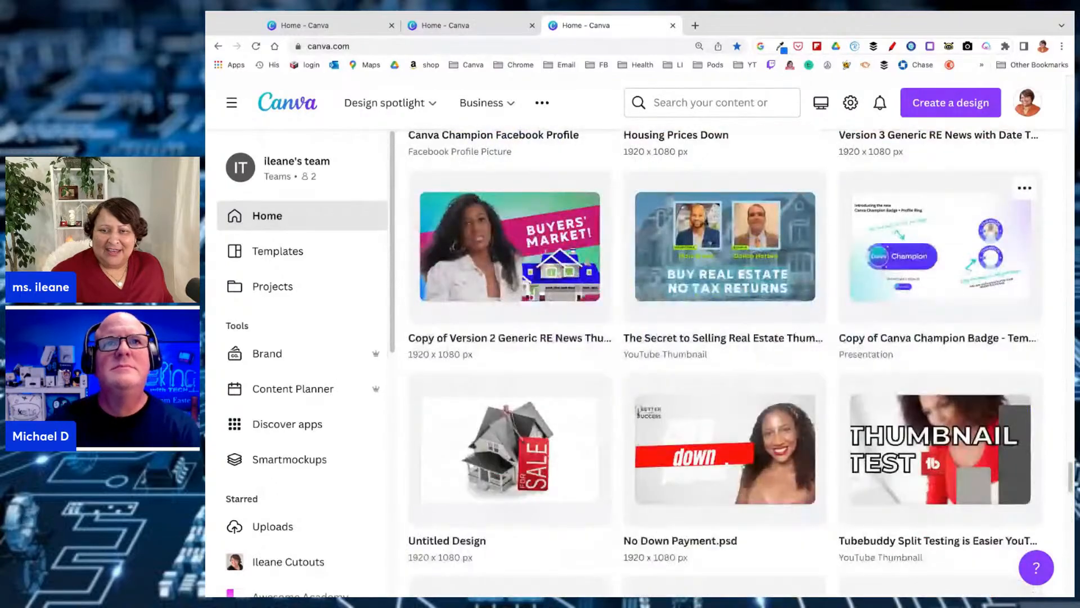
scroll(726, 360, down, 12)
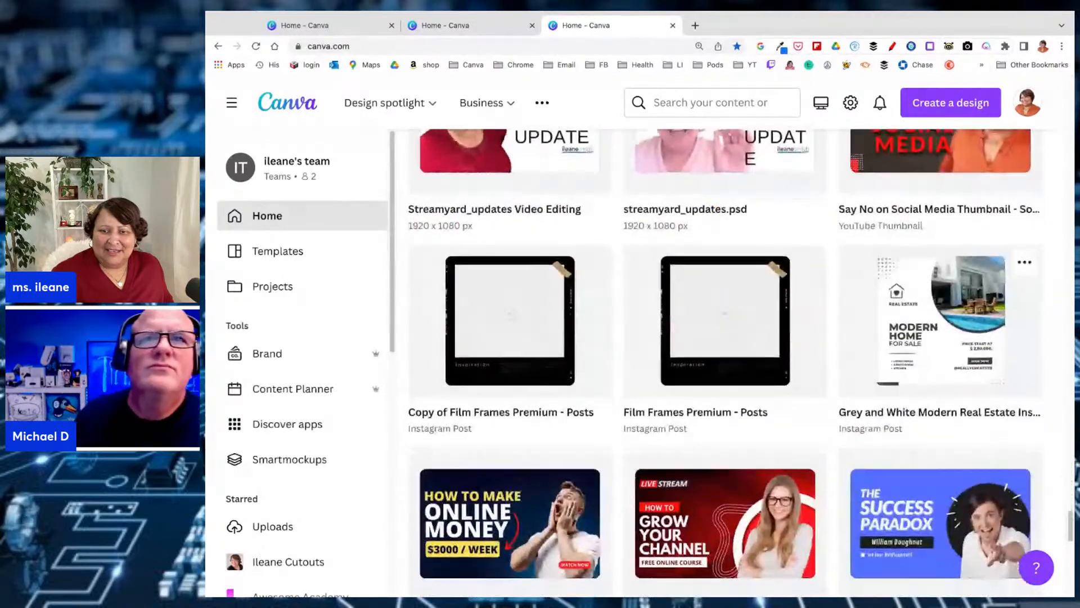
scroll(726, 361, up, 6)
scroll(500, 241, up, 6)
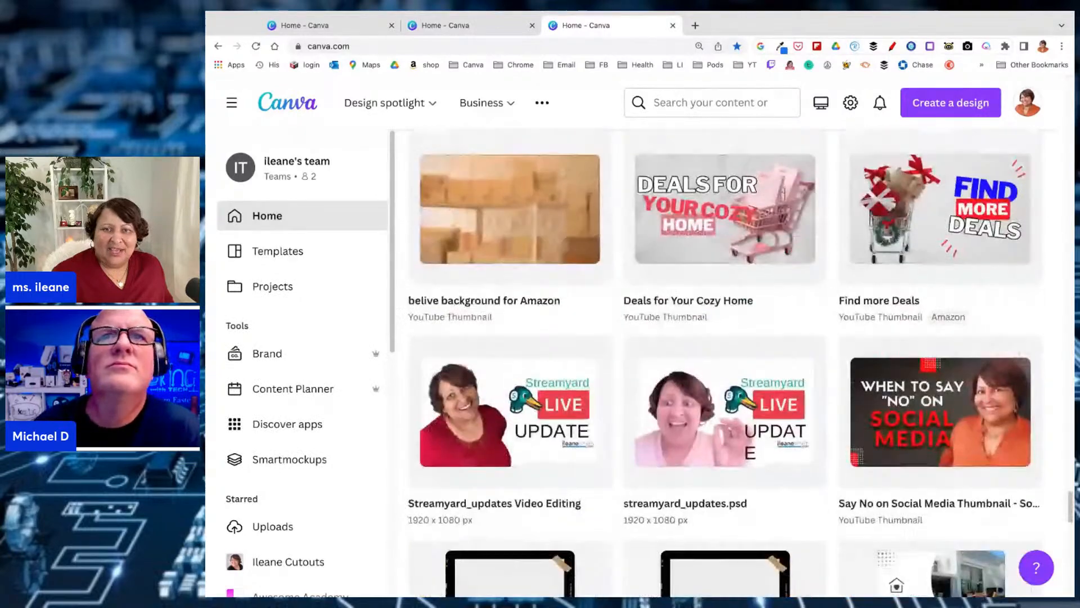
click(500, 241)
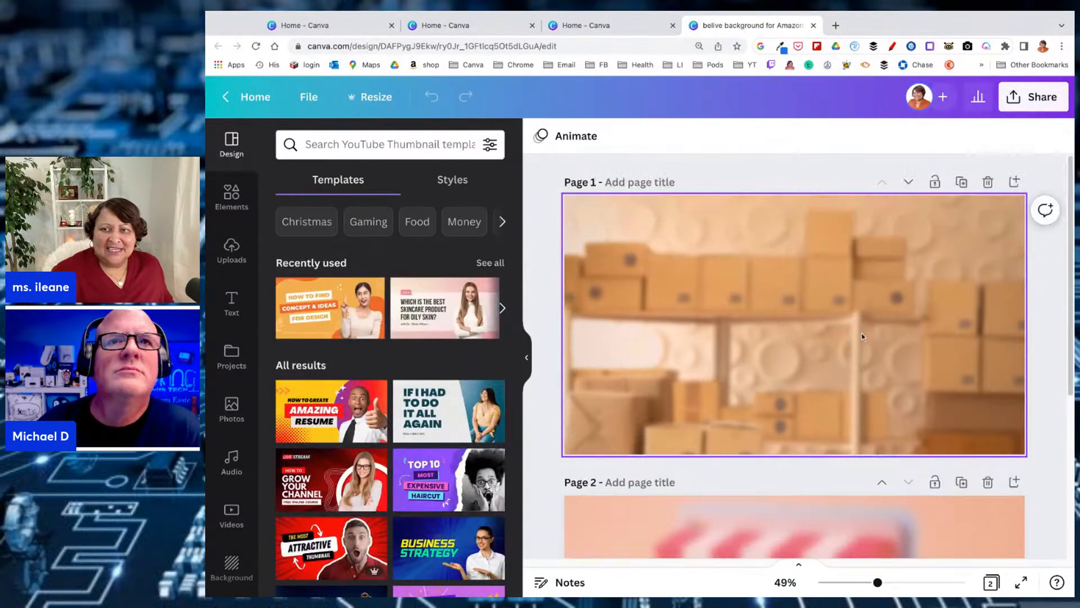
Open the full adjustment settings for the page 1 cardboard-box background image and set its blur to 15
scroll(863, 337, down, 1)
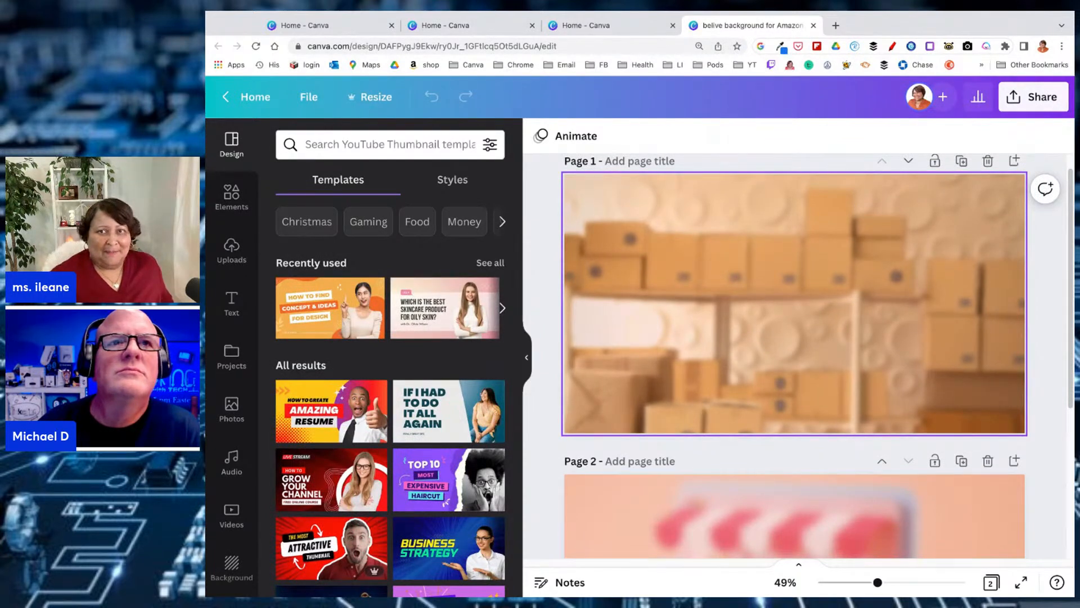
click(757, 271)
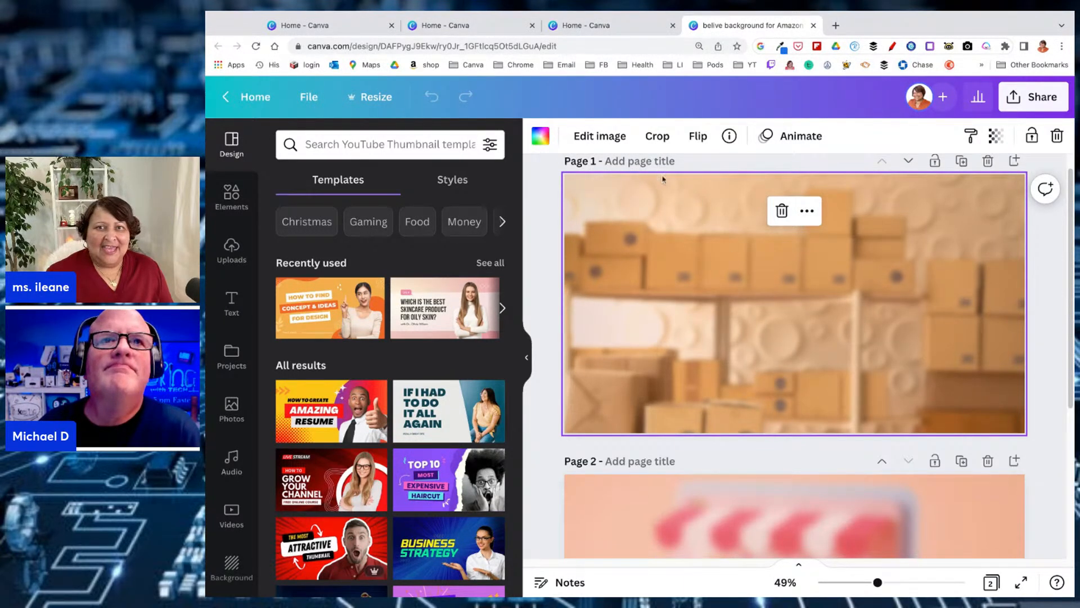
click(600, 136)
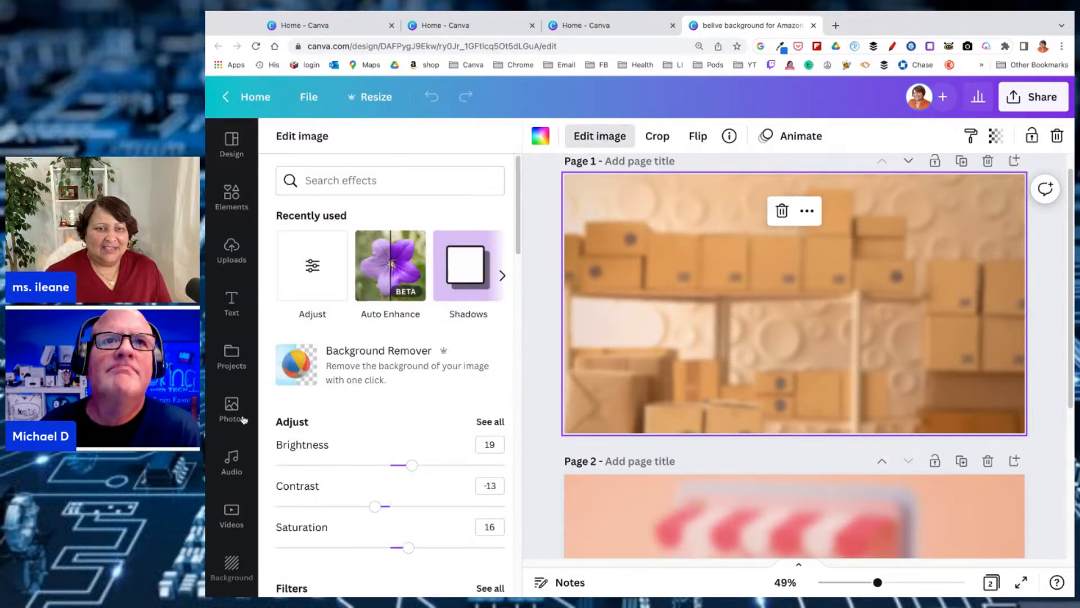
scroll(244, 419, down, 2)
scroll(353, 450, down, 2)
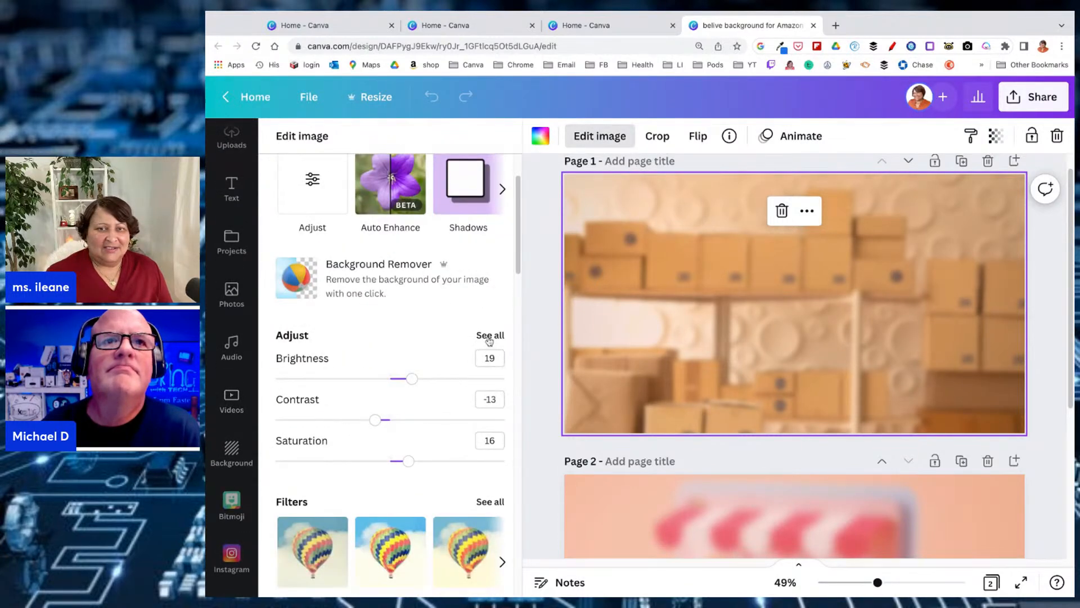
click(489, 336)
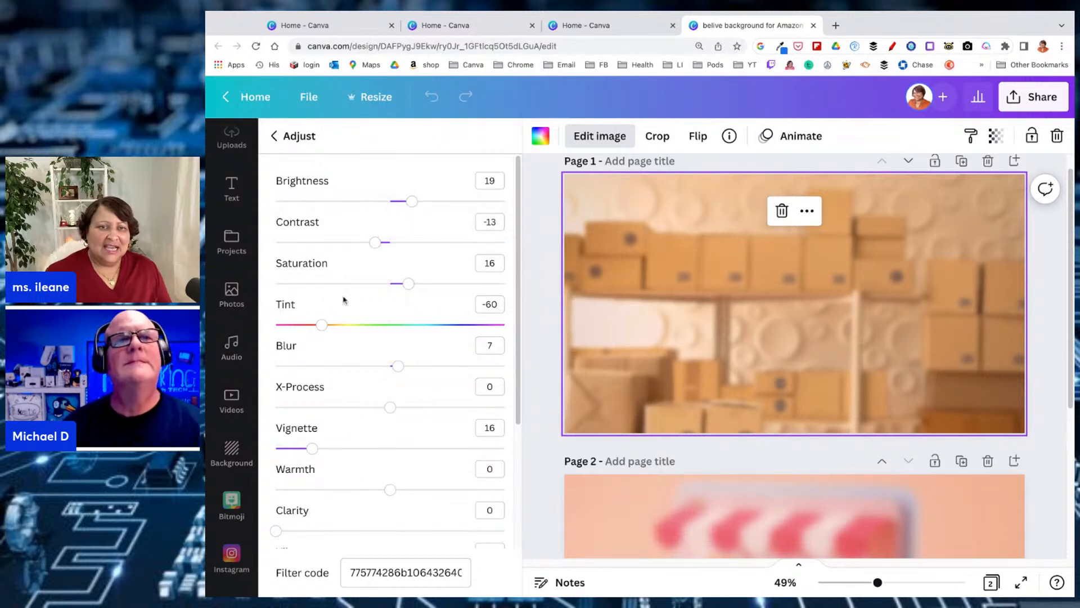
drag(397, 367, 407, 366)
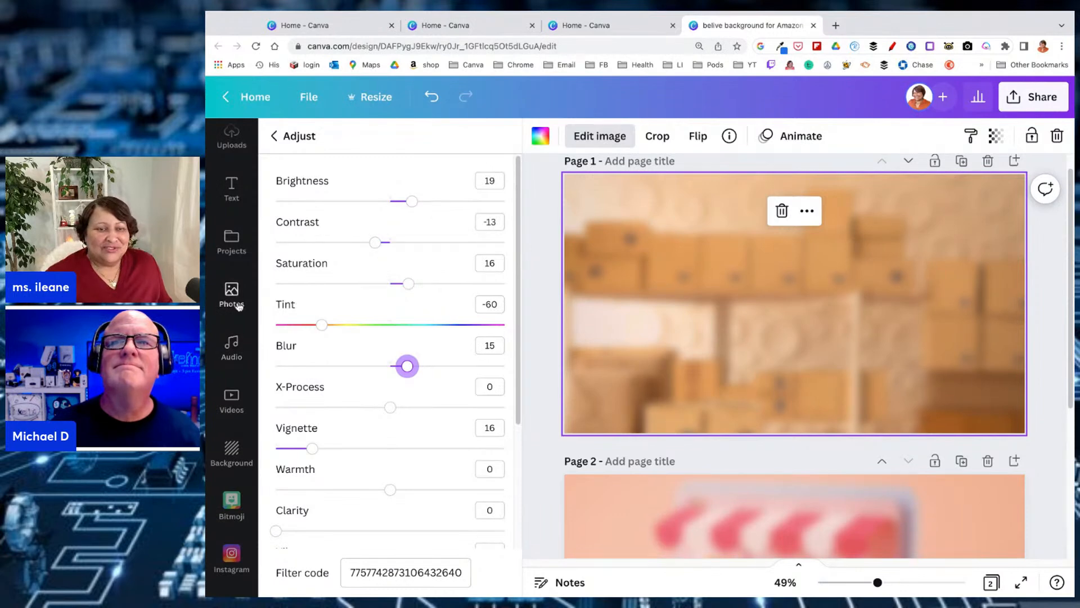
Return to the general image editing options and examine the available filters, tools, Smartmockups and shadows
scroll(239, 316, down, 2)
scroll(239, 316, down, 1)
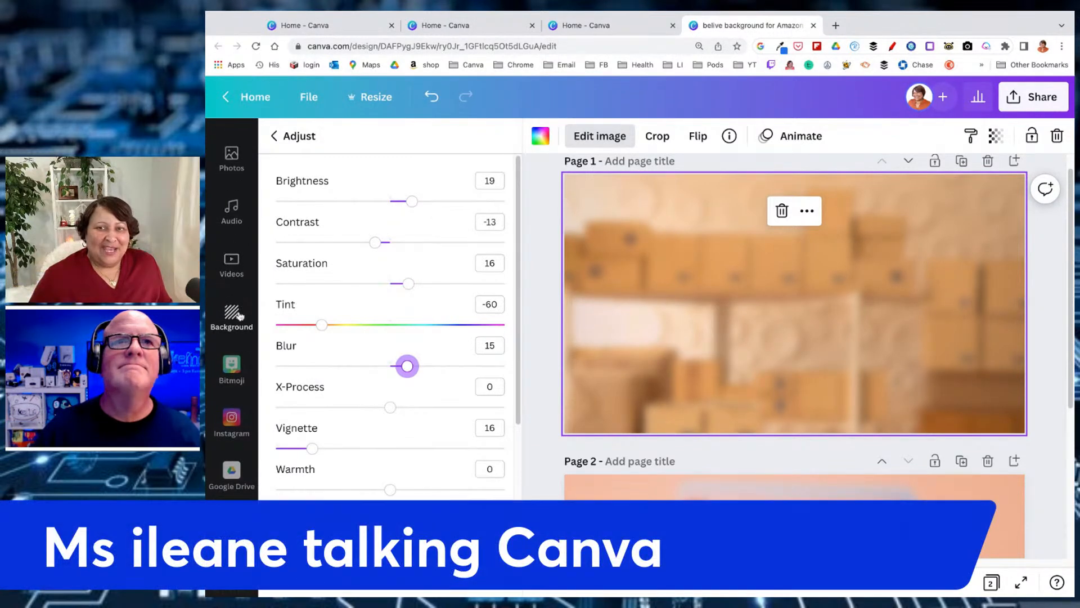
click(275, 137)
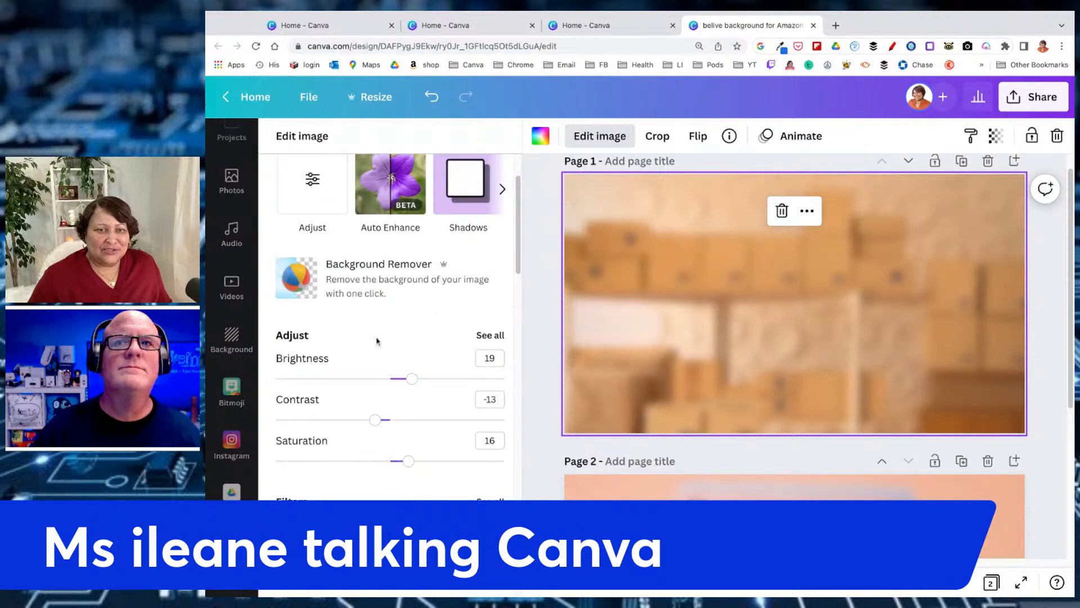
scroll(377, 340, down, 3)
scroll(384, 333, down, 3)
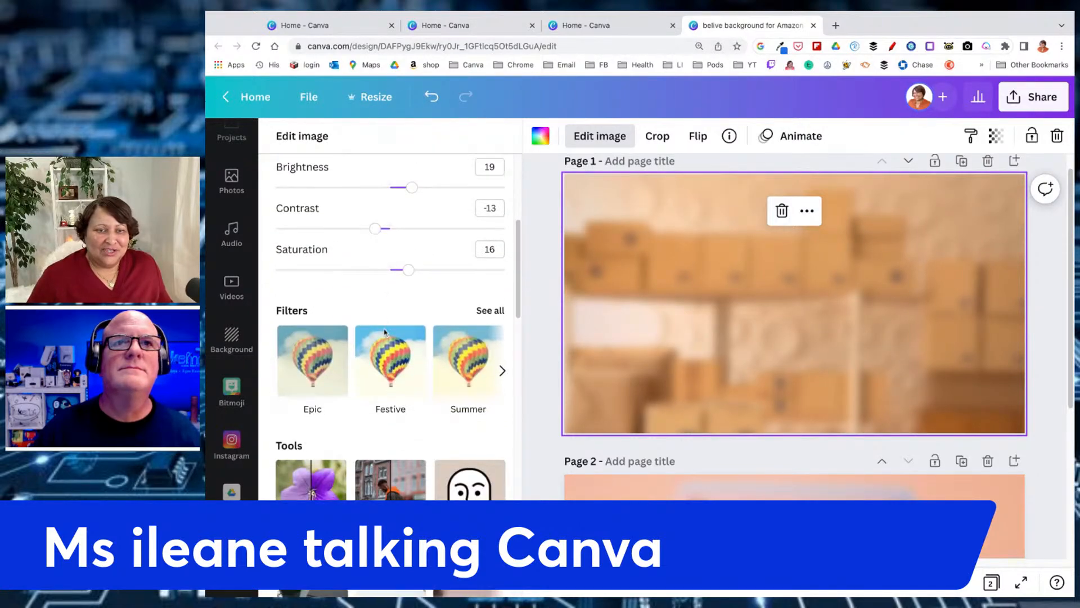
scroll(386, 336, up, 3)
scroll(386, 336, down, 6)
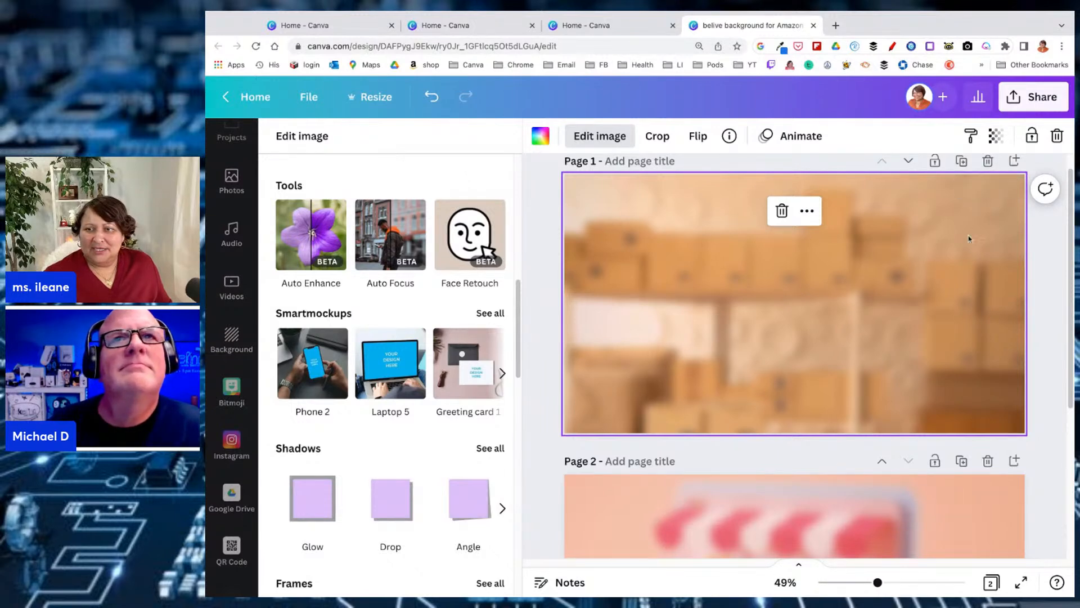
Add a blank third page at the end of the design
scroll(982, 323, down, 5)
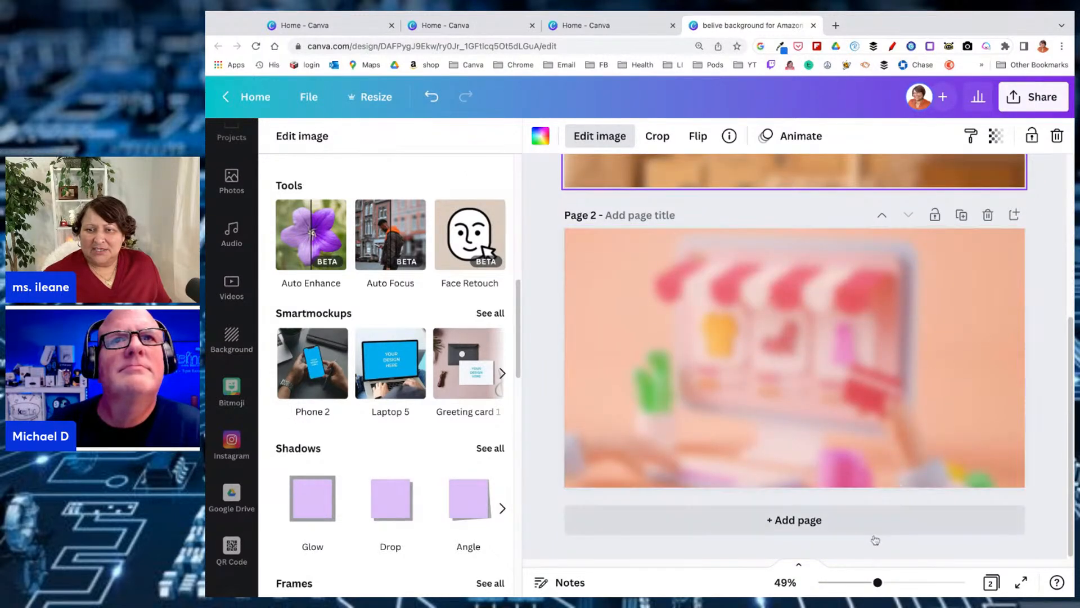
click(845, 520)
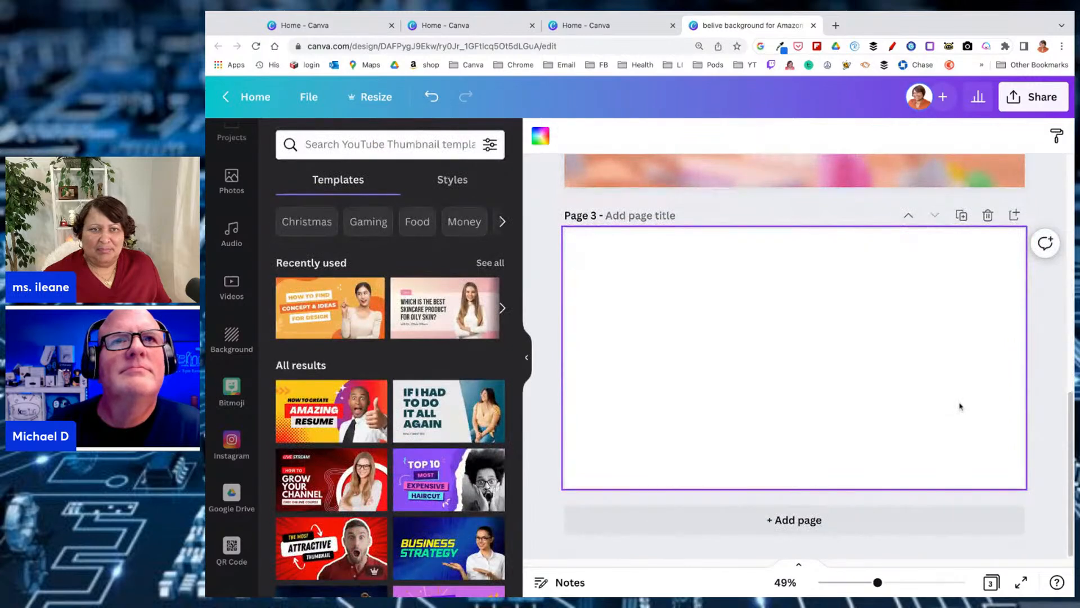
Open the Canva apps directory and search it for "smart mockups"
scroll(248, 303, down, 5)
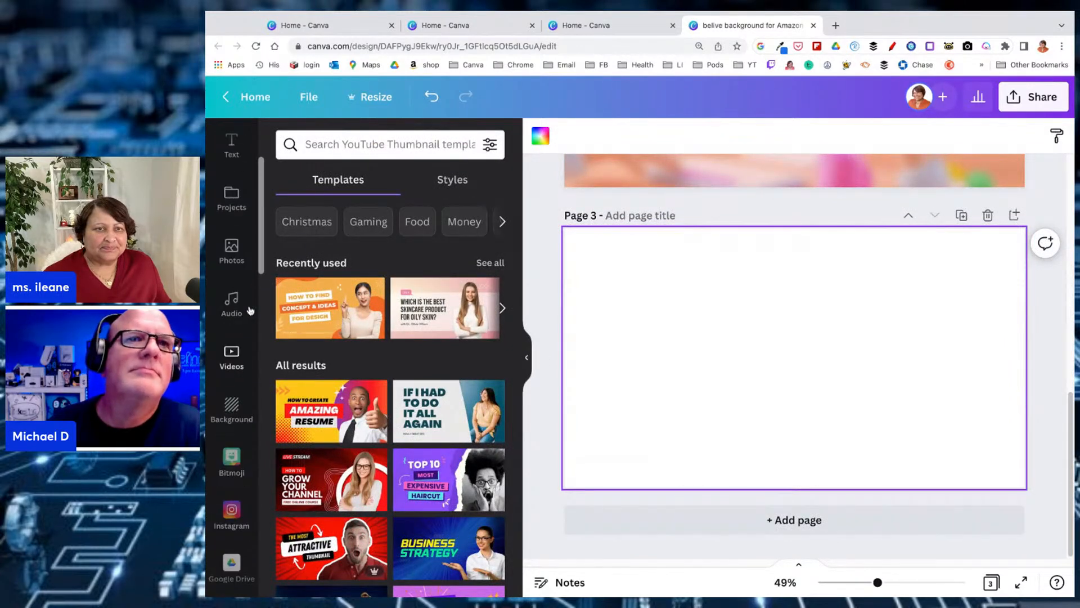
scroll(248, 297, down, 5)
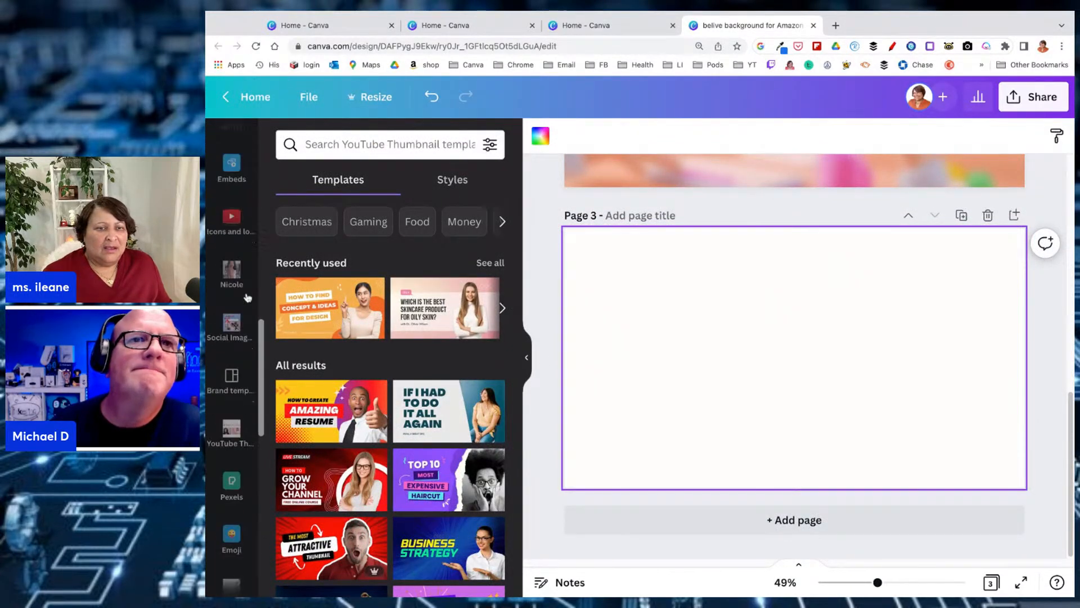
scroll(245, 283, down, 2)
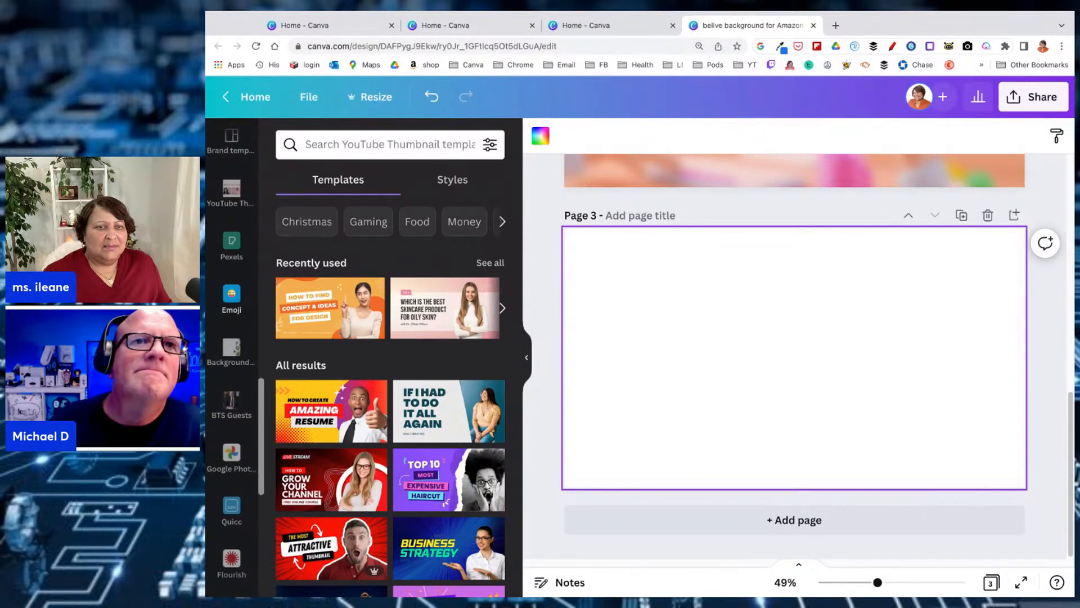
scroll(245, 287, down, 6)
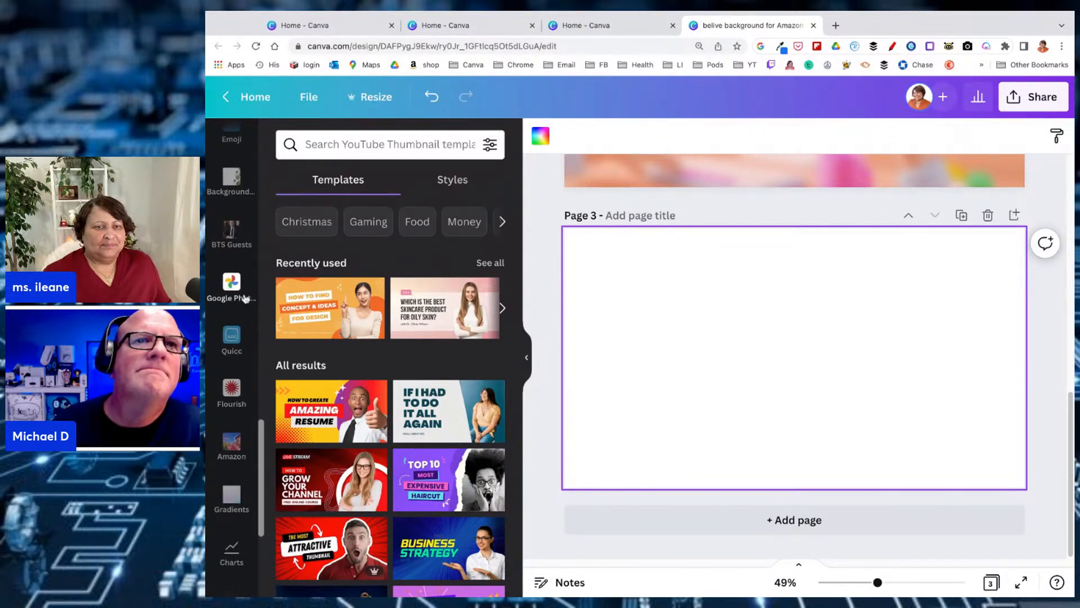
scroll(245, 302, down, 1)
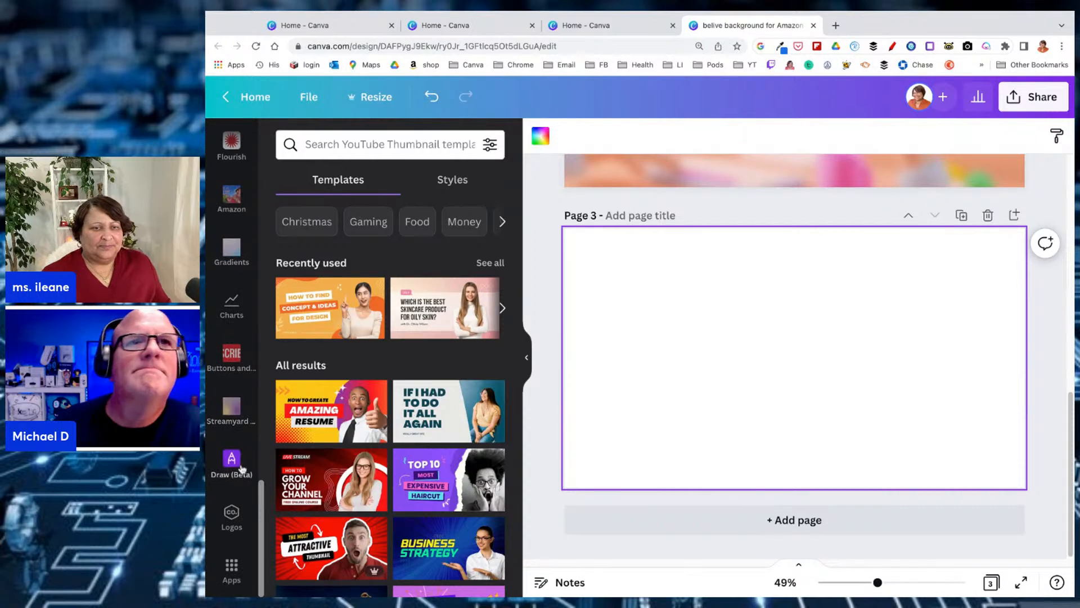
click(232, 571)
scroll(391, 338, down, 2)
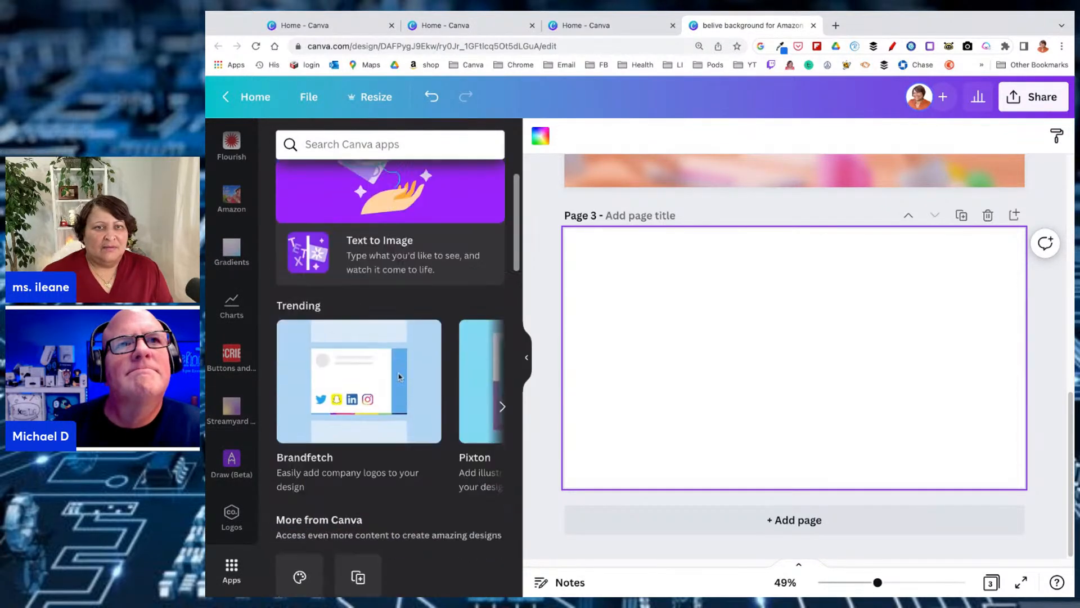
click(338, 142)
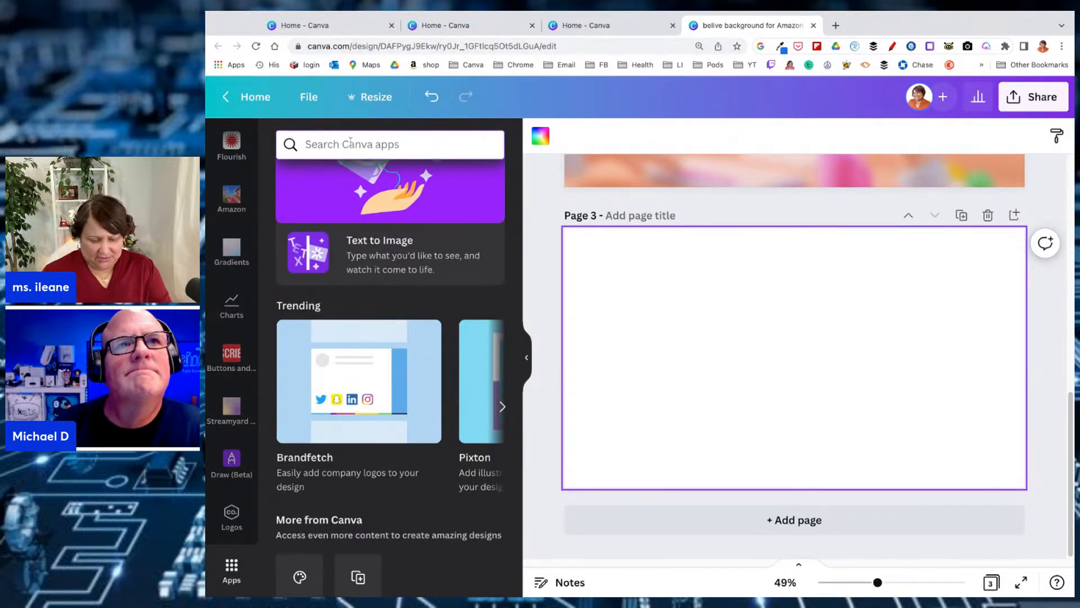
text(sm)
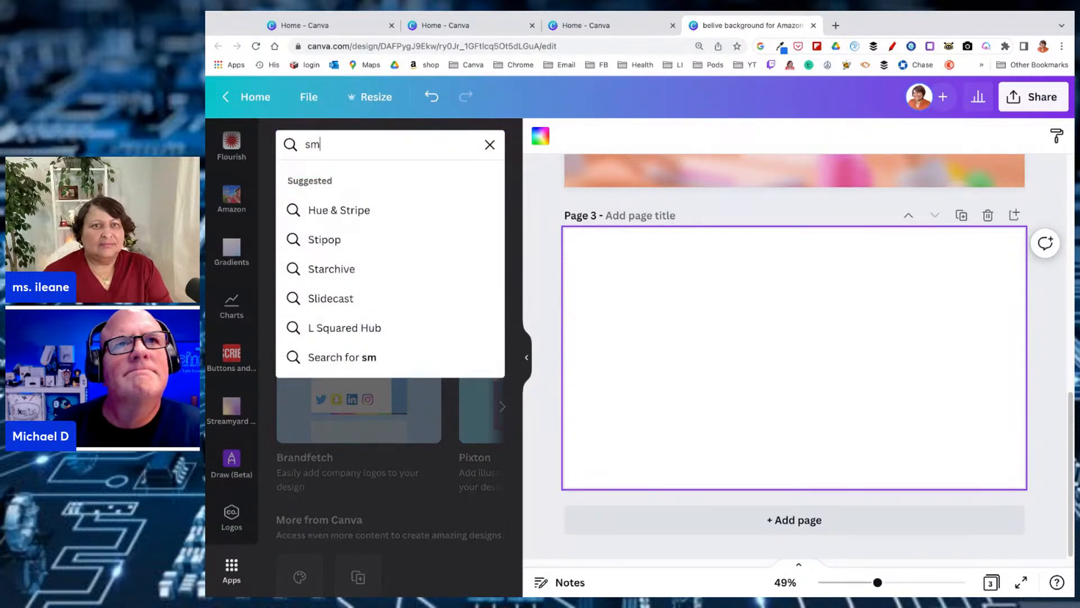
text(art mo)
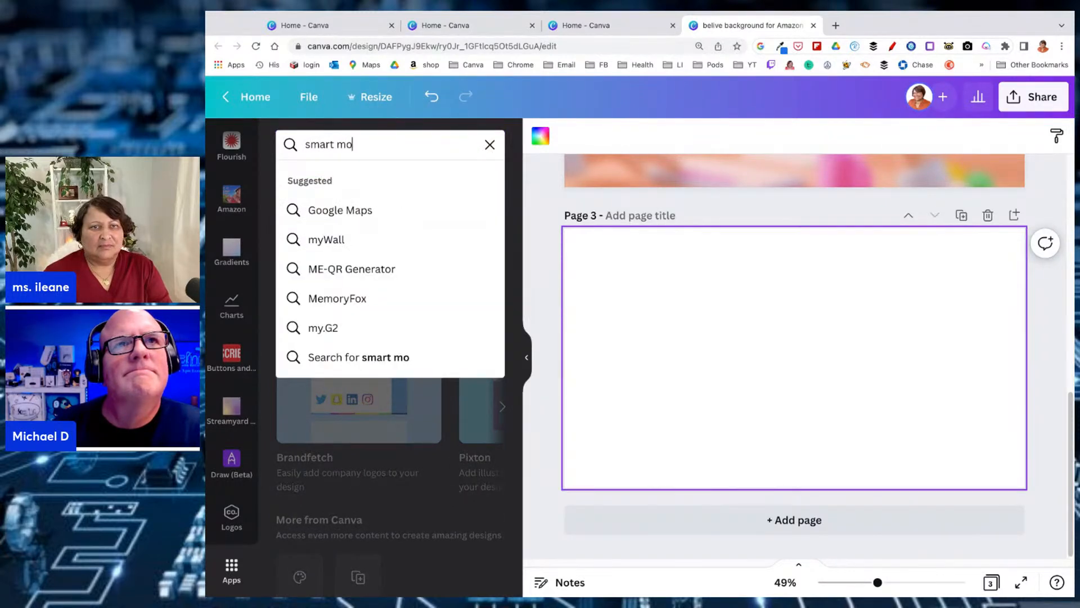
text(ckups)
key(Return)
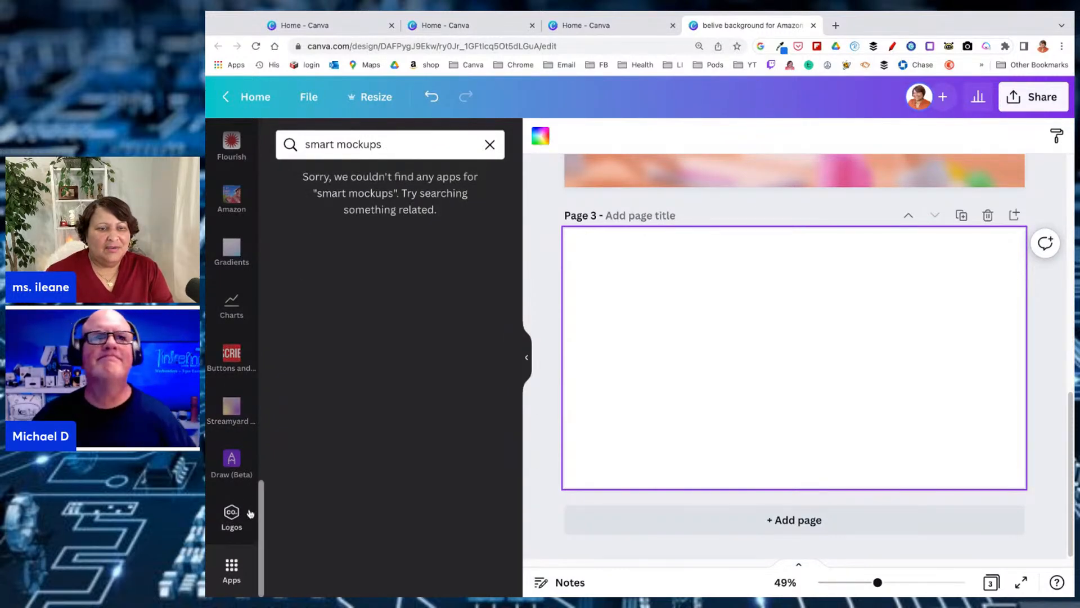
Look through the list of added apps for Smartmockups and clear the app search
scroll(250, 512, up, 3)
scroll(250, 512, up, 5)
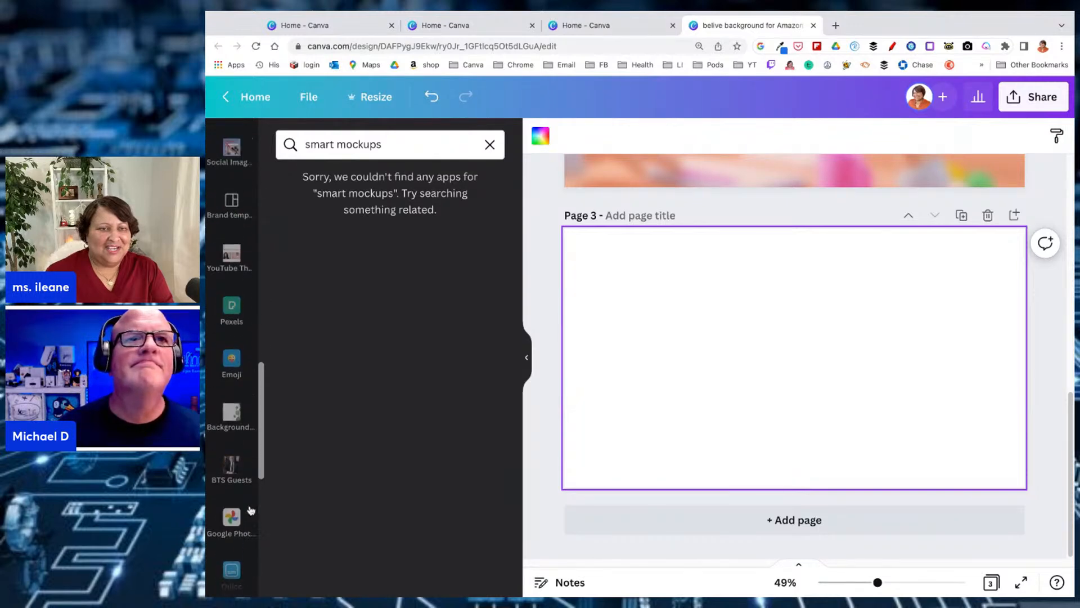
scroll(251, 510, up, 5)
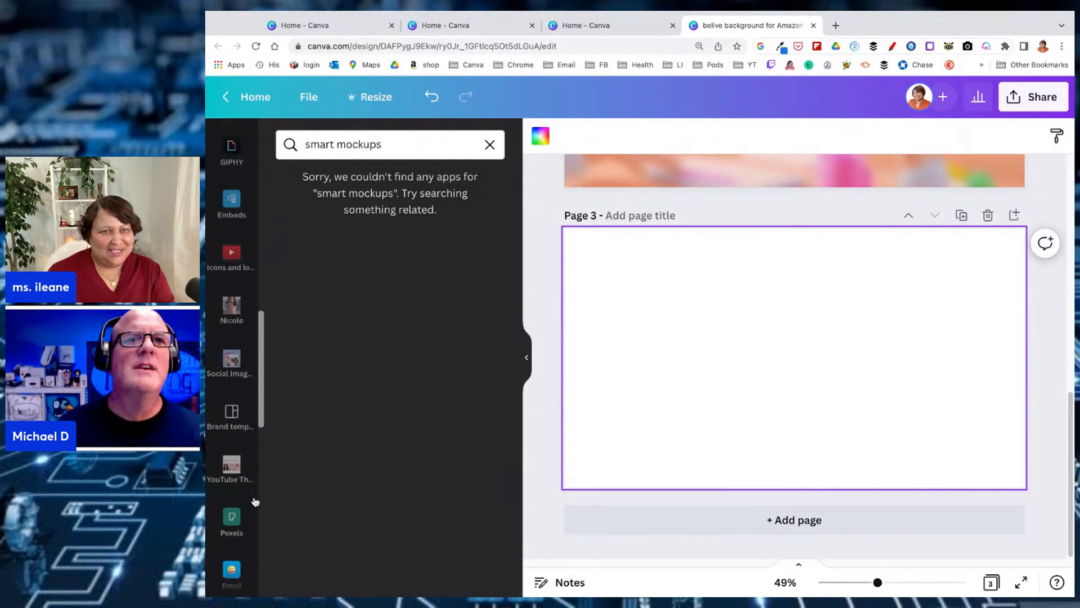
scroll(256, 500, up, 6)
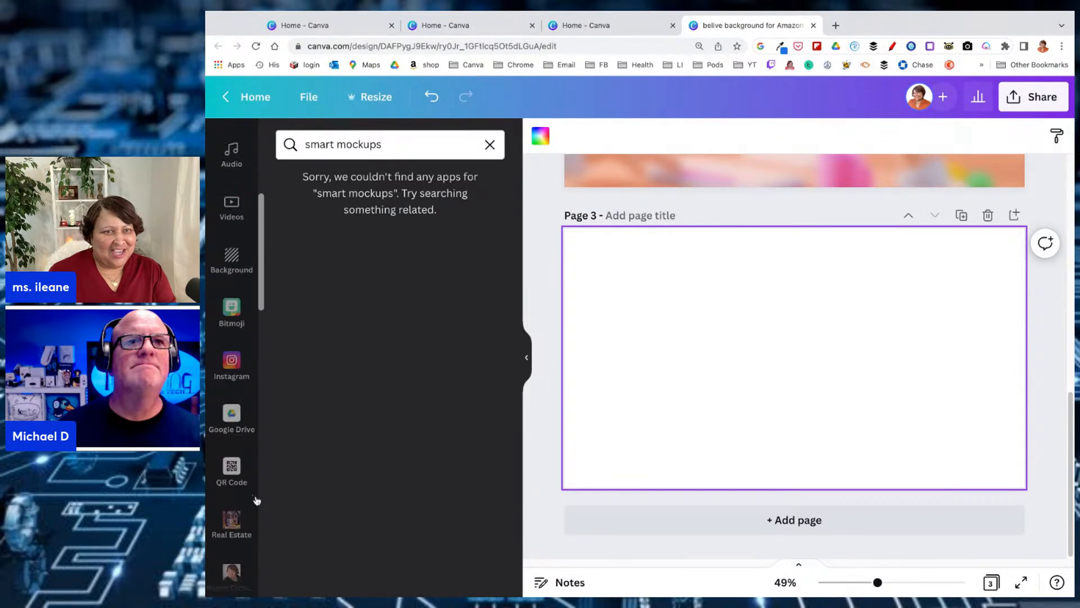
scroll(256, 501, up, 5)
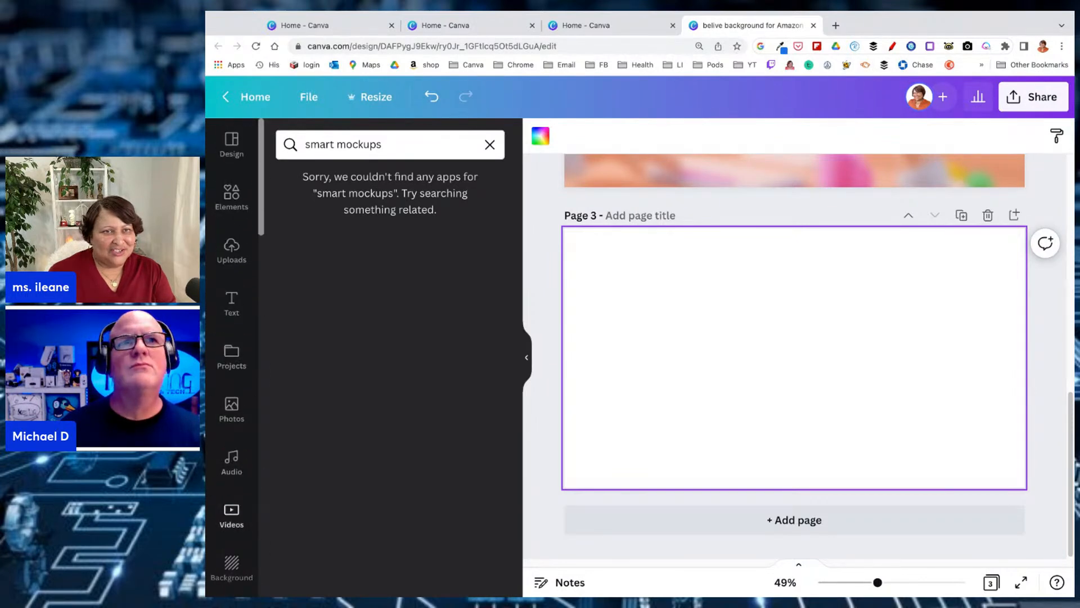
scroll(232, 360, down, 5)
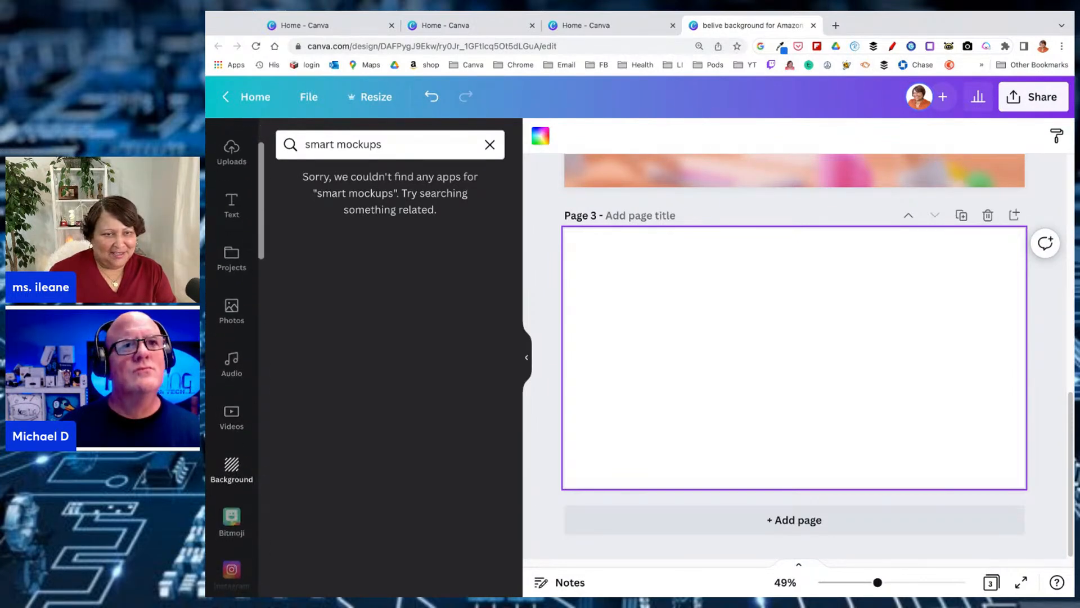
scroll(232, 360, down, 2)
click(771, 248)
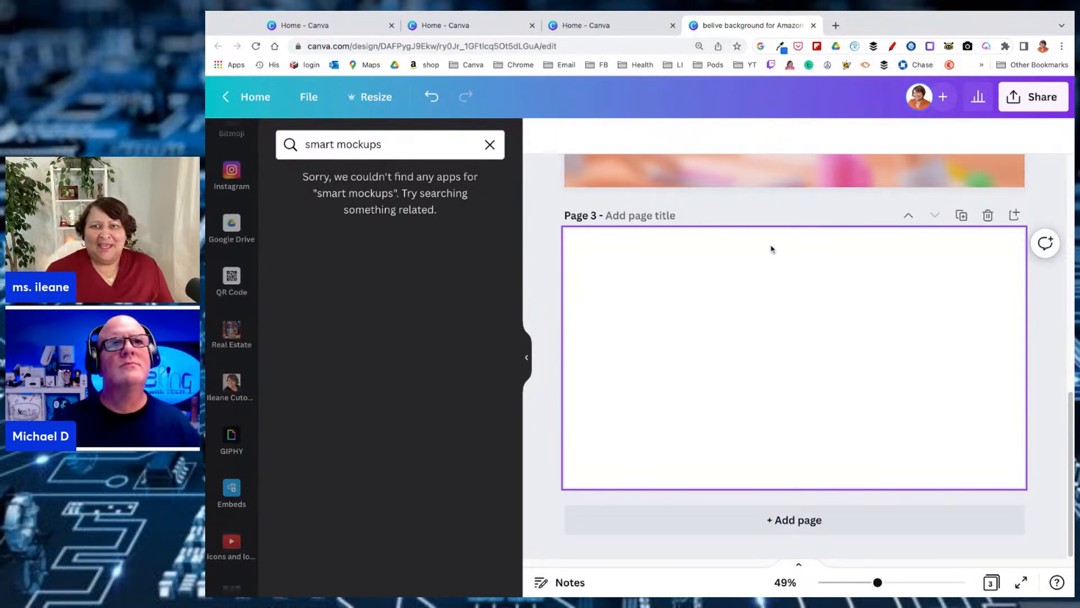
click(490, 145)
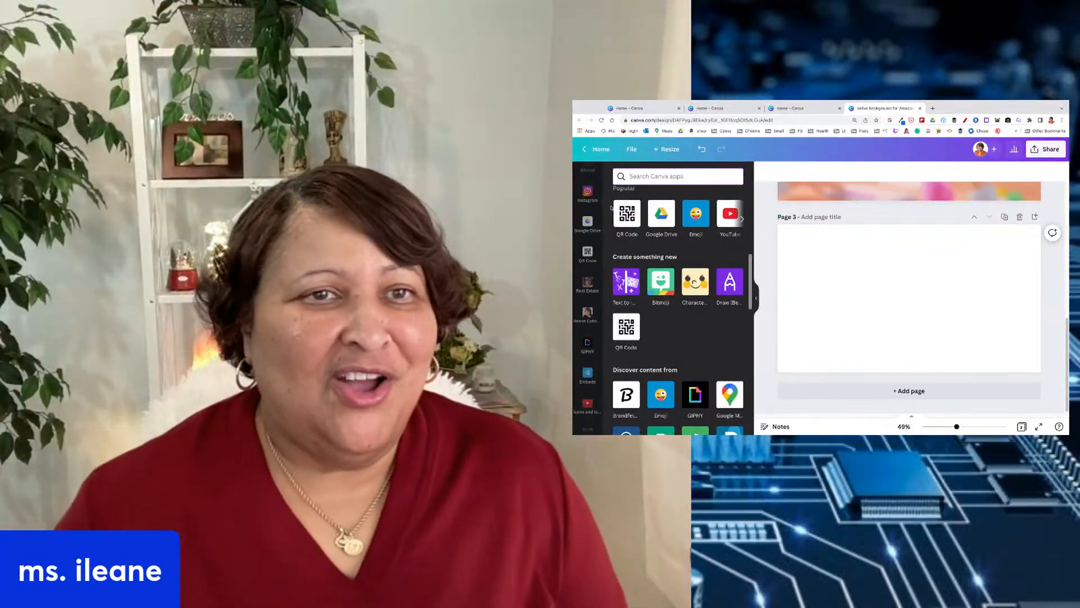
Open the QR Code app and enter the full https address of the presenter's personal website as its URL
scroll(598, 341, up, 3)
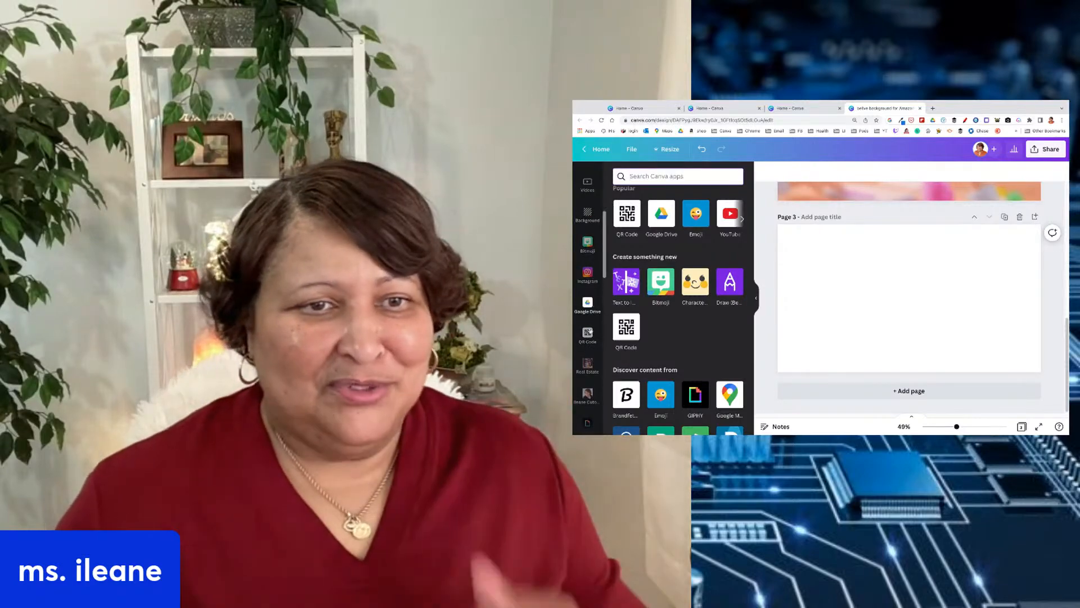
click(588, 334)
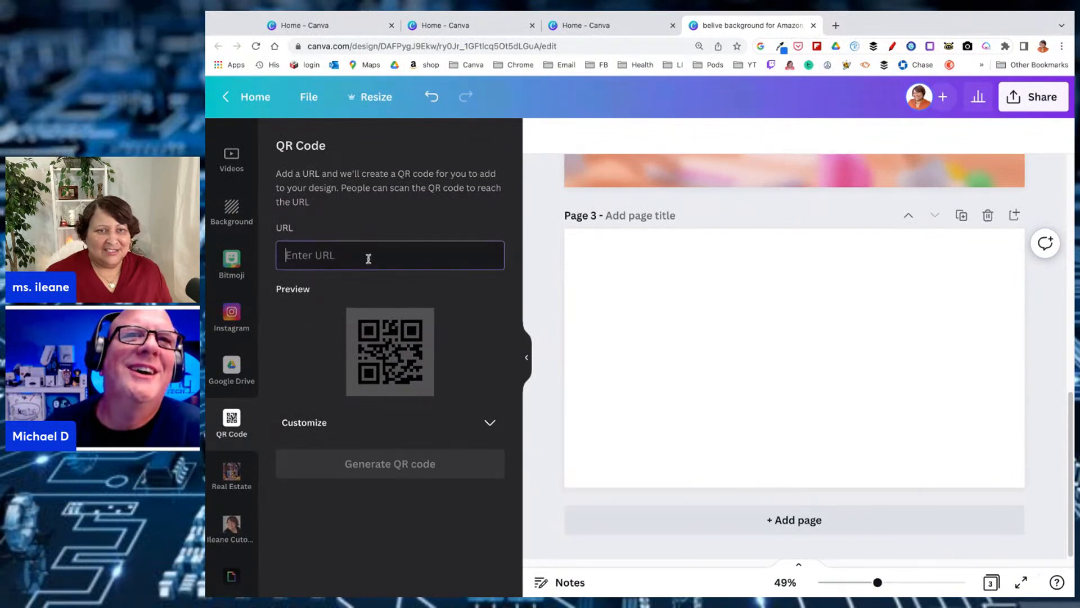
text(https)
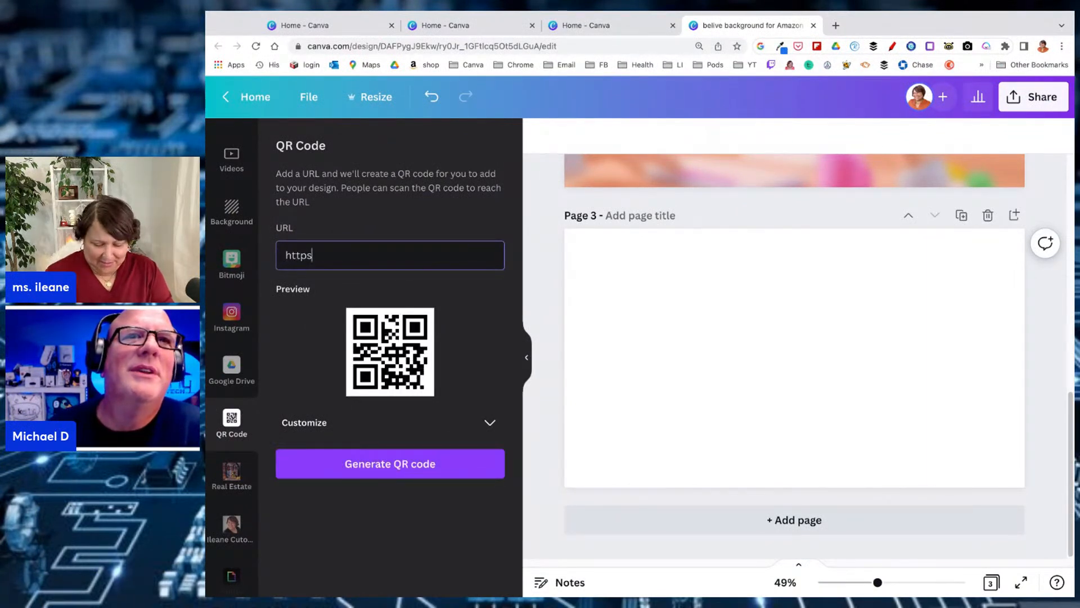
text(://ileanes)
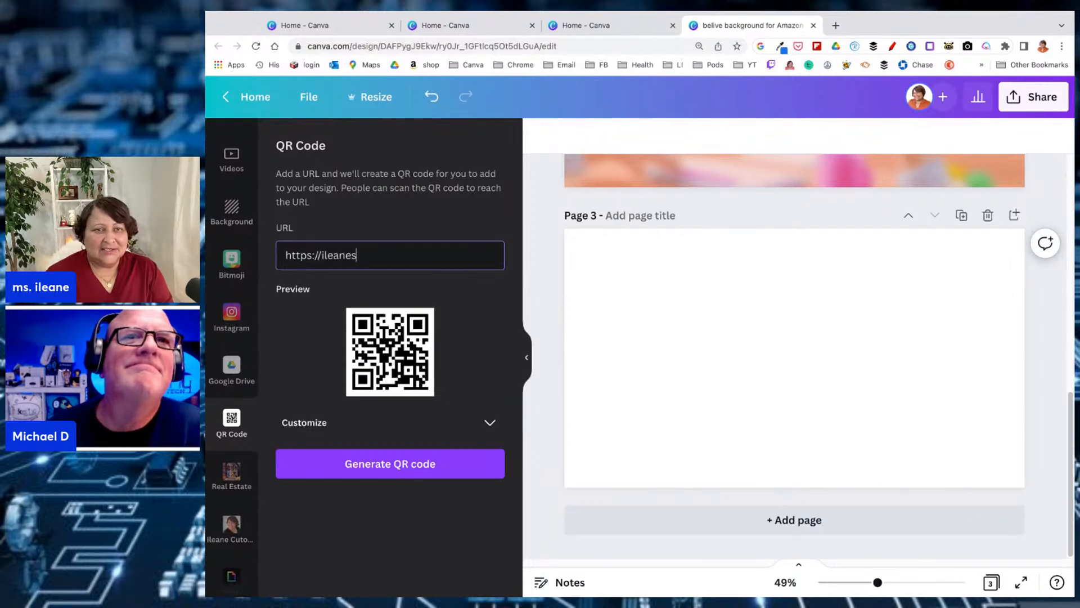
text(mith.com)
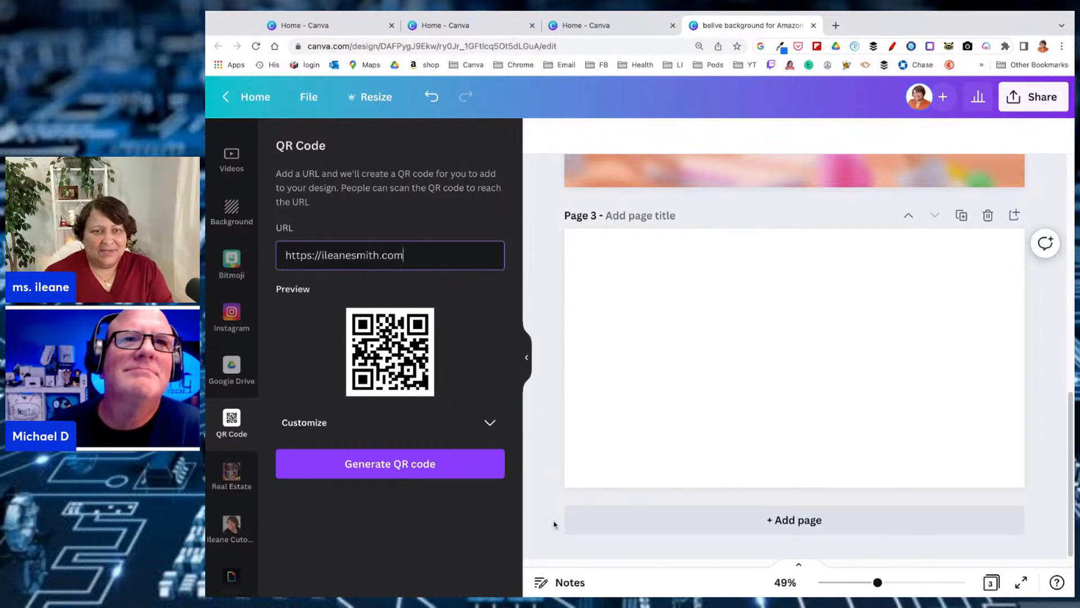
Customize the QR code with foreground color #CF1313 and a margin of 1
click(497, 428)
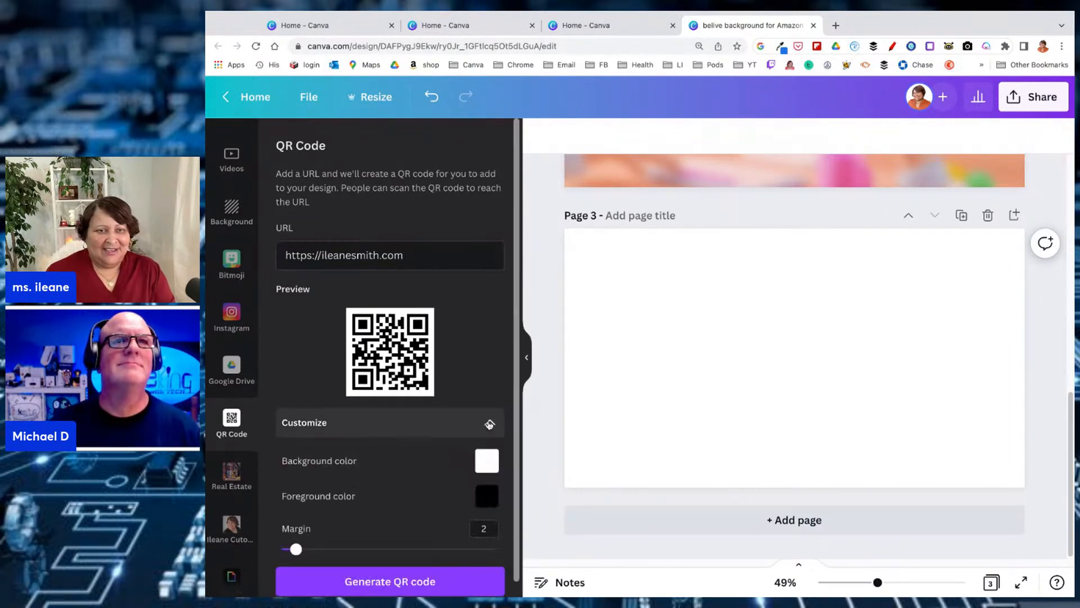
click(487, 461)
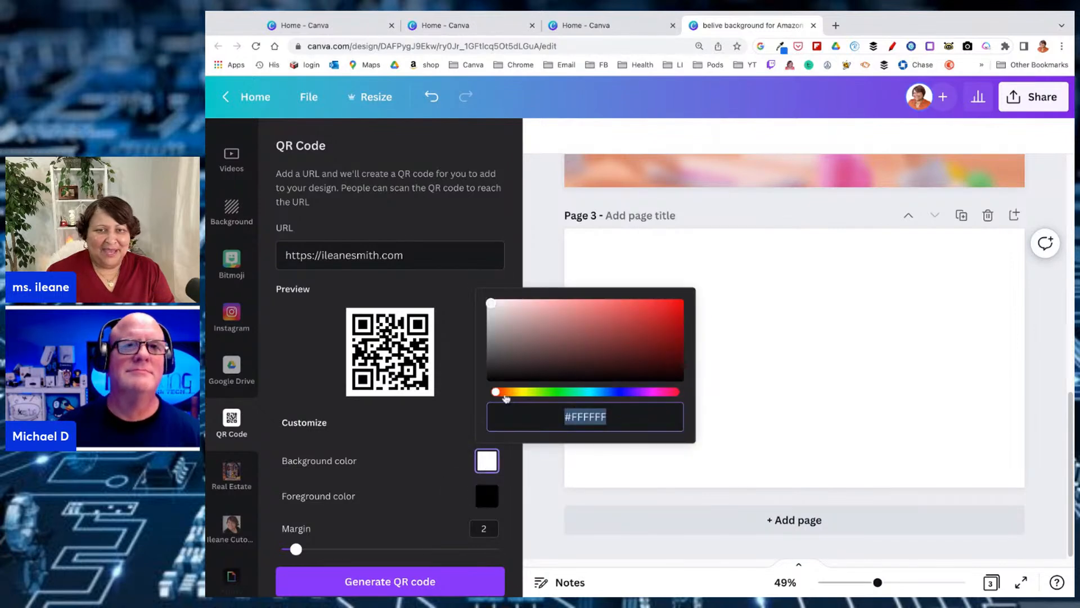
click(487, 496)
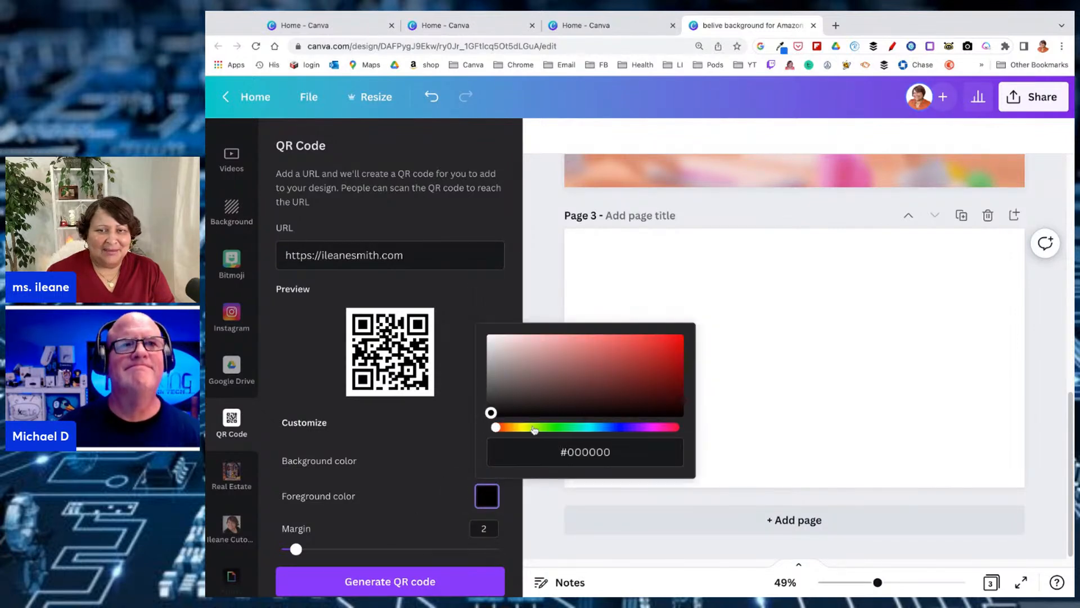
drag(491, 414, 666, 350)
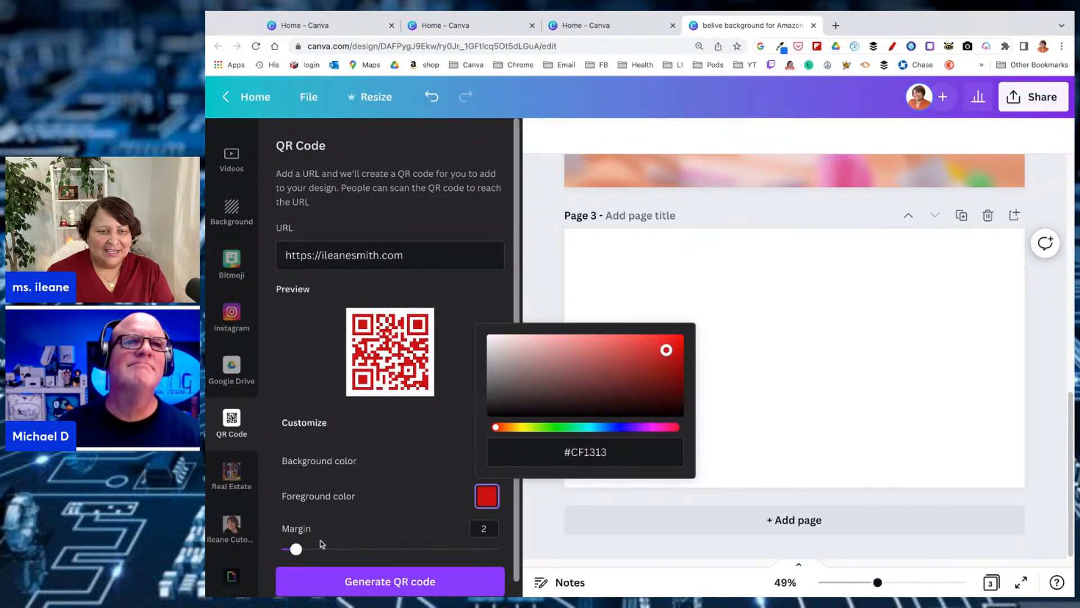
drag(292, 551, 289, 549)
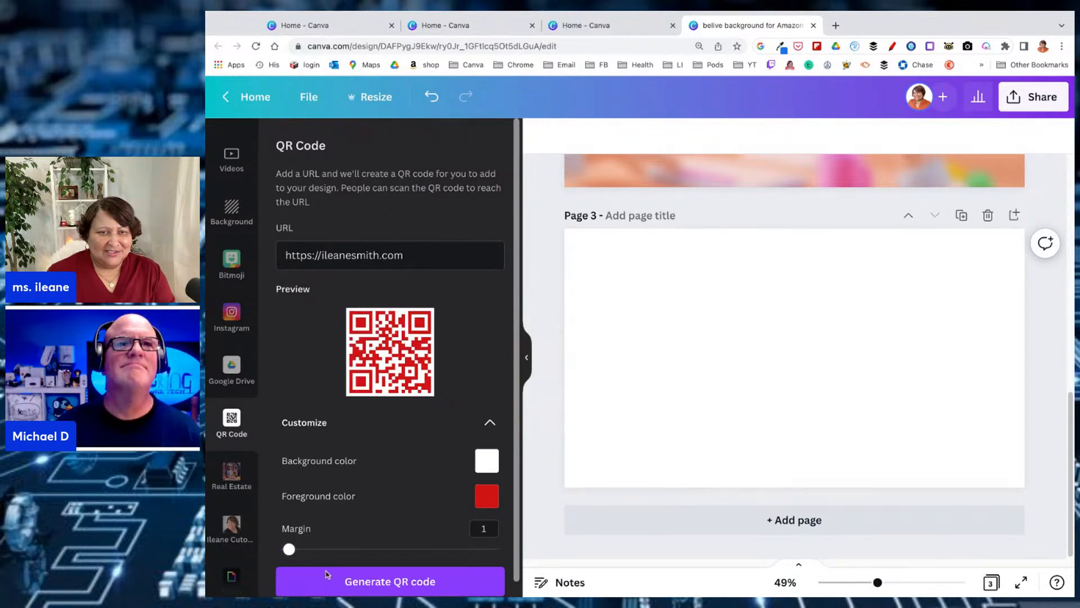
Generate the red QR code on page 3 and enlarge it around the middle of the page
click(350, 582)
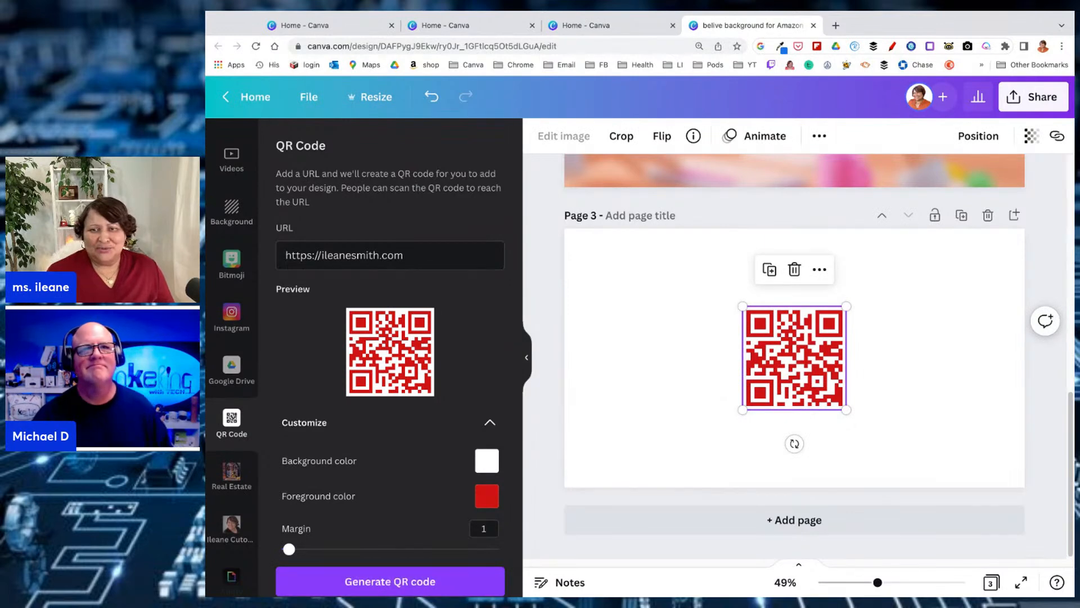
drag(748, 411, 715, 437)
drag(846, 307, 891, 261)
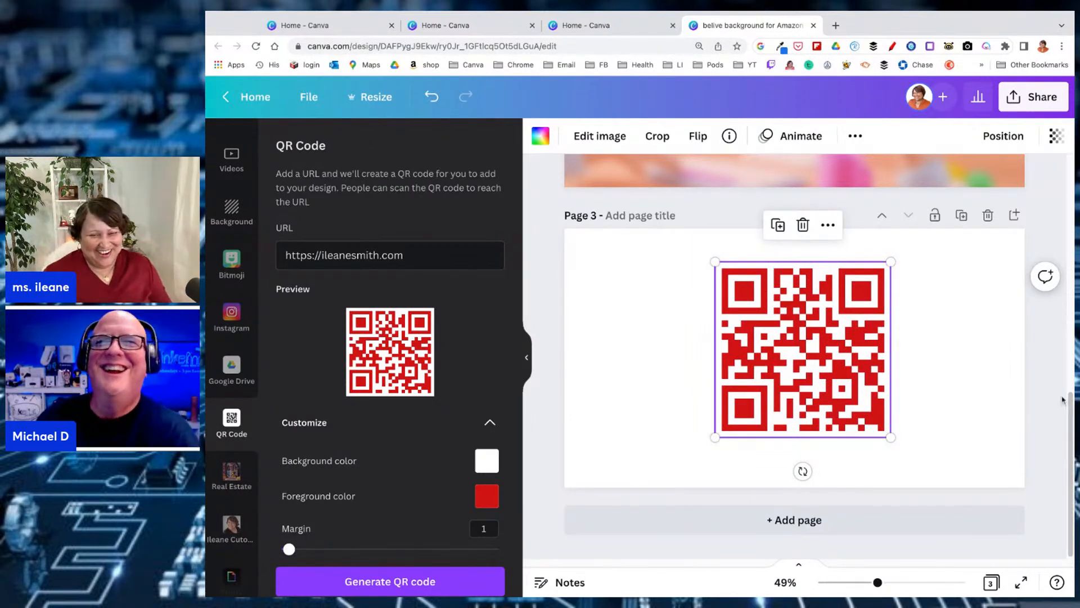
Generate a second copy of the QR code and move it to page 3's upper-right corner
click(366, 587)
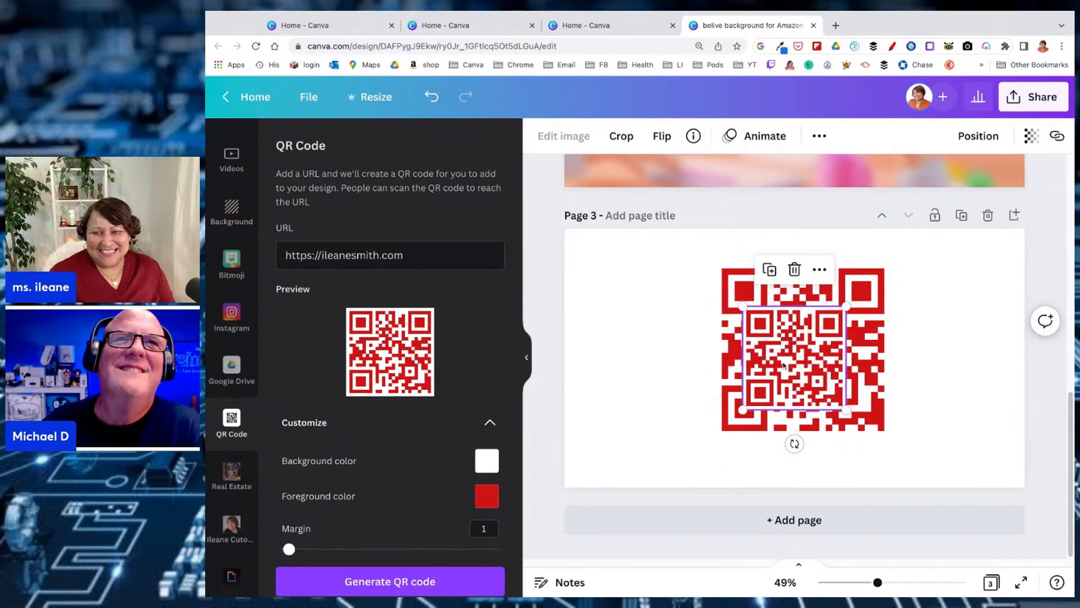
drag(783, 365, 946, 296)
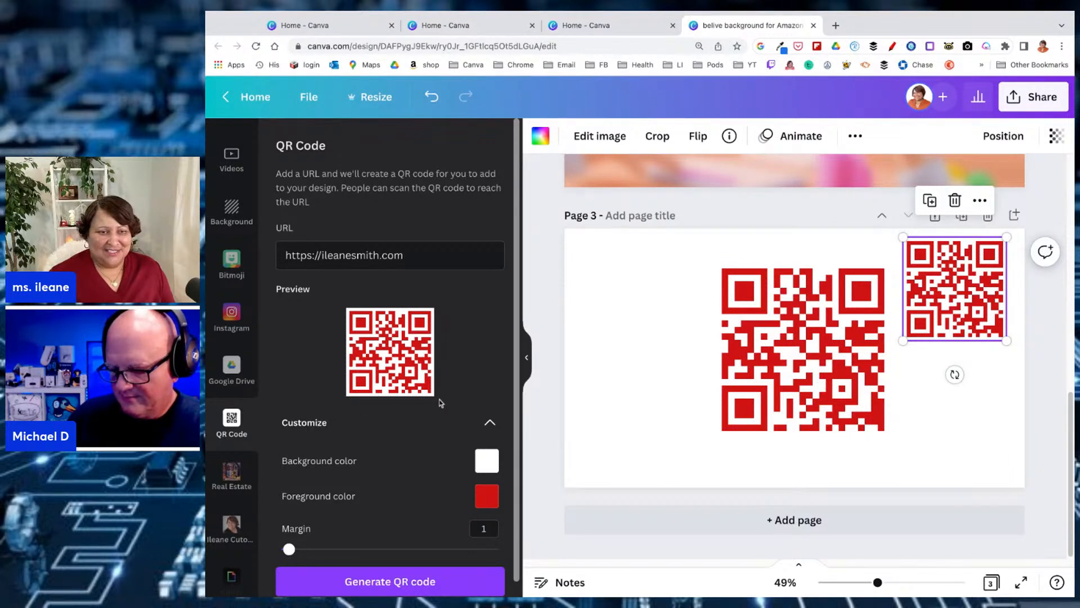
scroll(445, 321, down, 1)
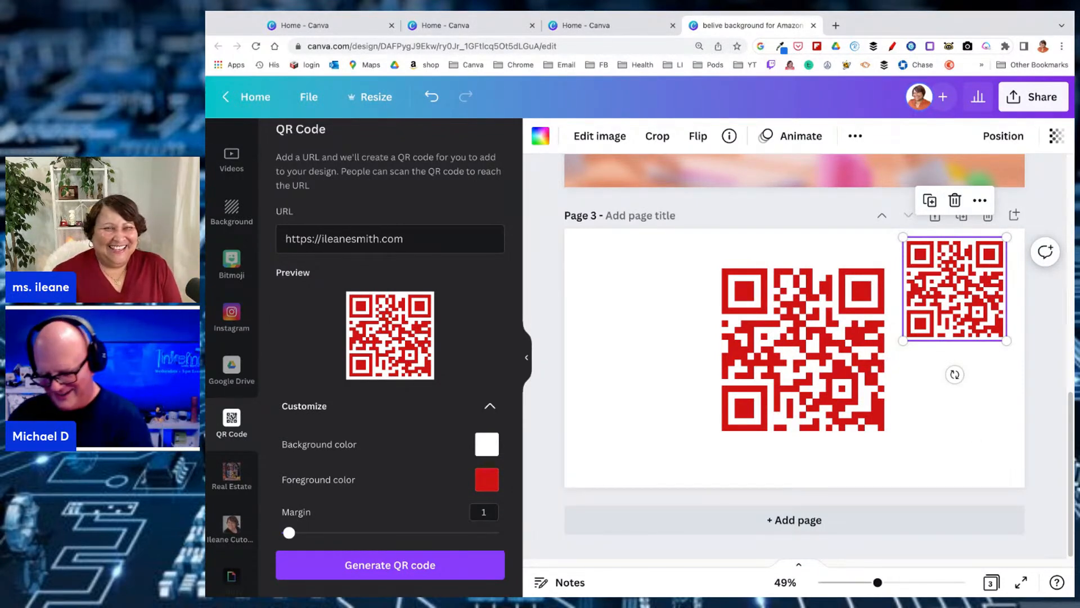
Open the Elements library and add a blank fourth page at the end of the design
scroll(230, 163, up, 5)
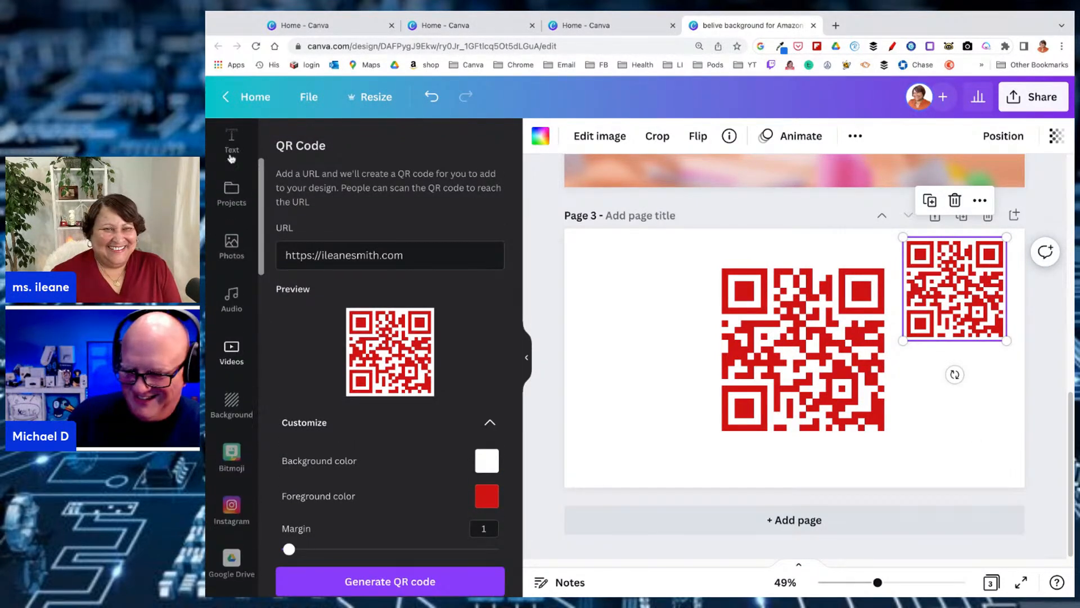
scroll(231, 160, up, 5)
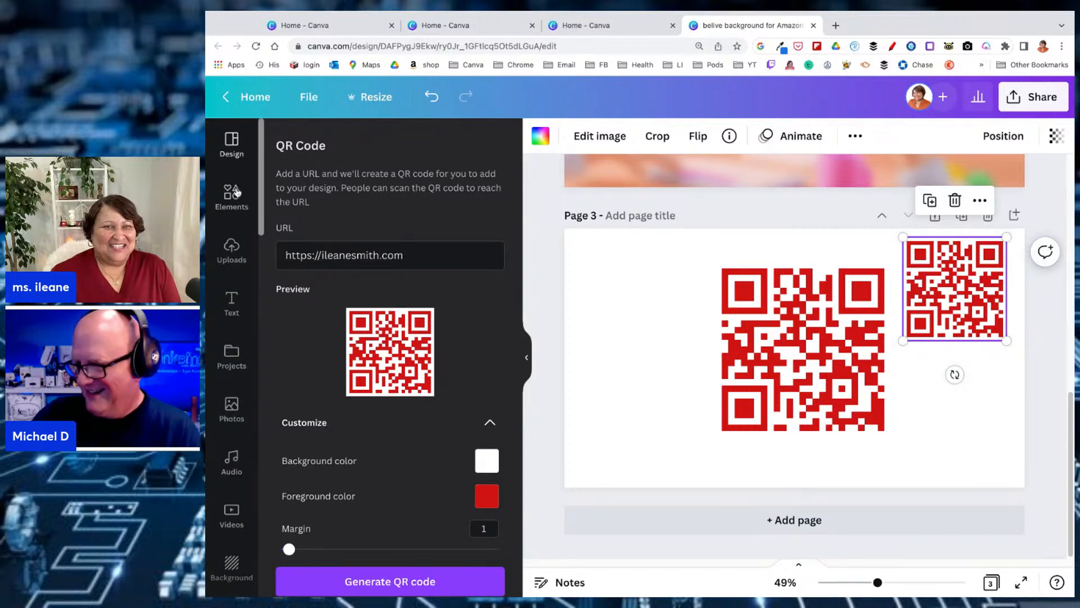
click(236, 193)
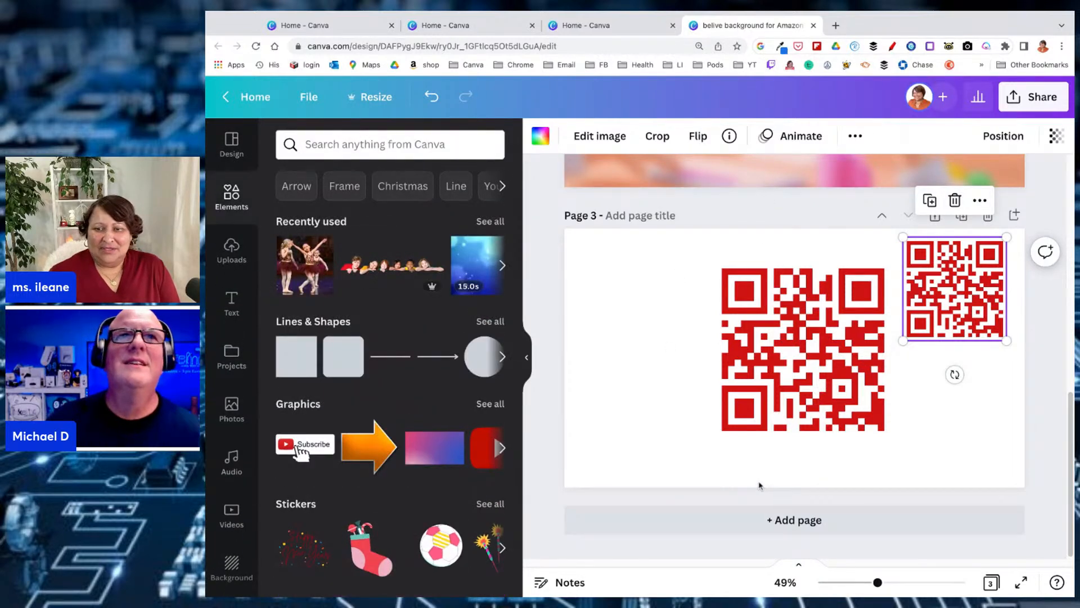
click(775, 526)
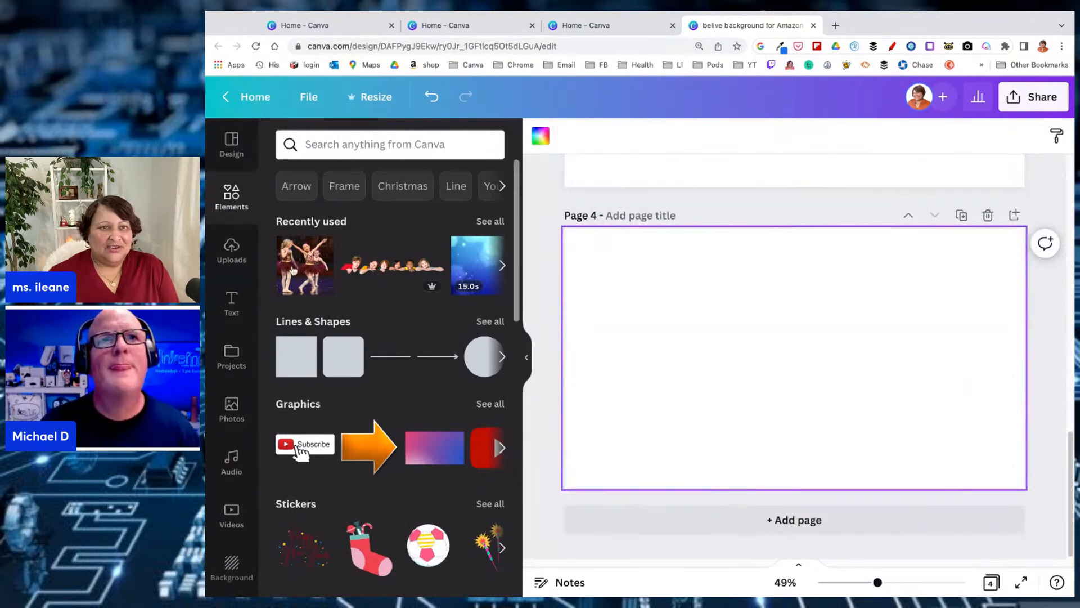
Browse the element categories, add a rounded square from Lines & Shapes to page 4, and return to the main Elements view
click(383, 148)
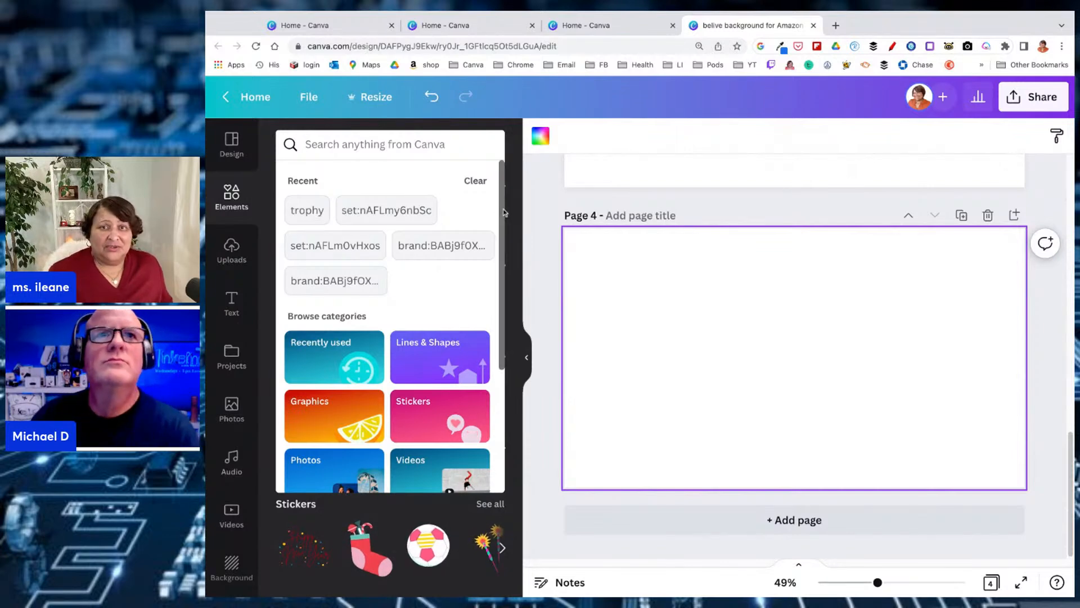
scroll(503, 214, down, 5)
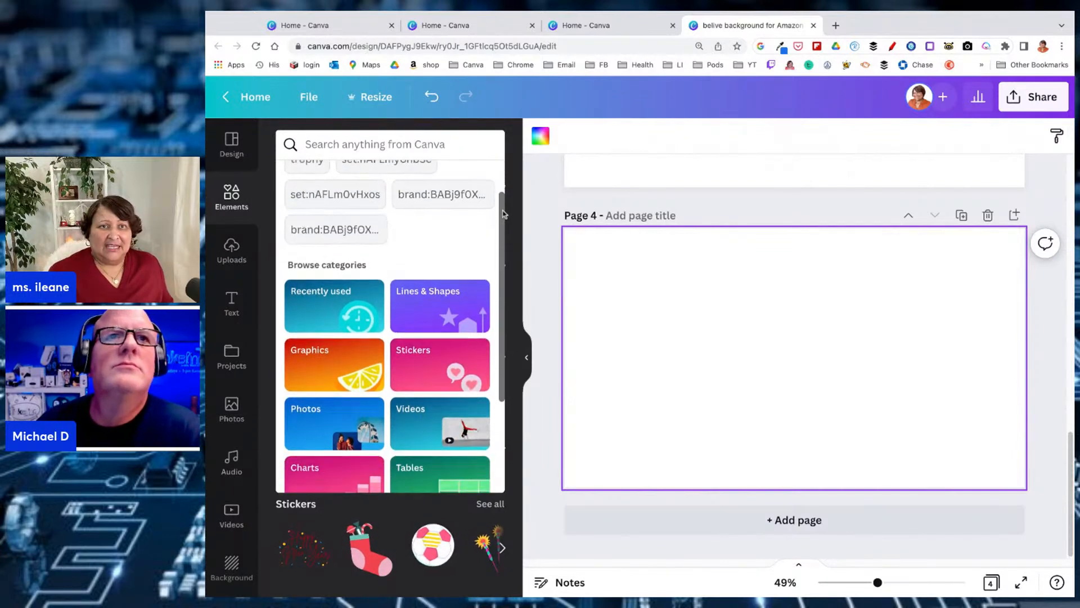
scroll(504, 214, down, 1)
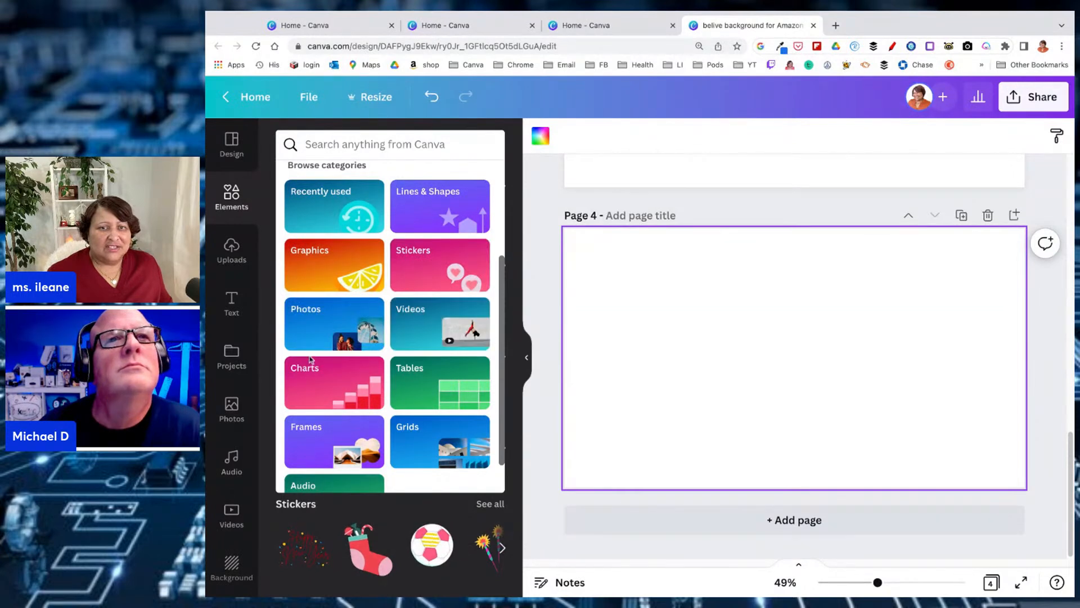
scroll(366, 434, down, 1)
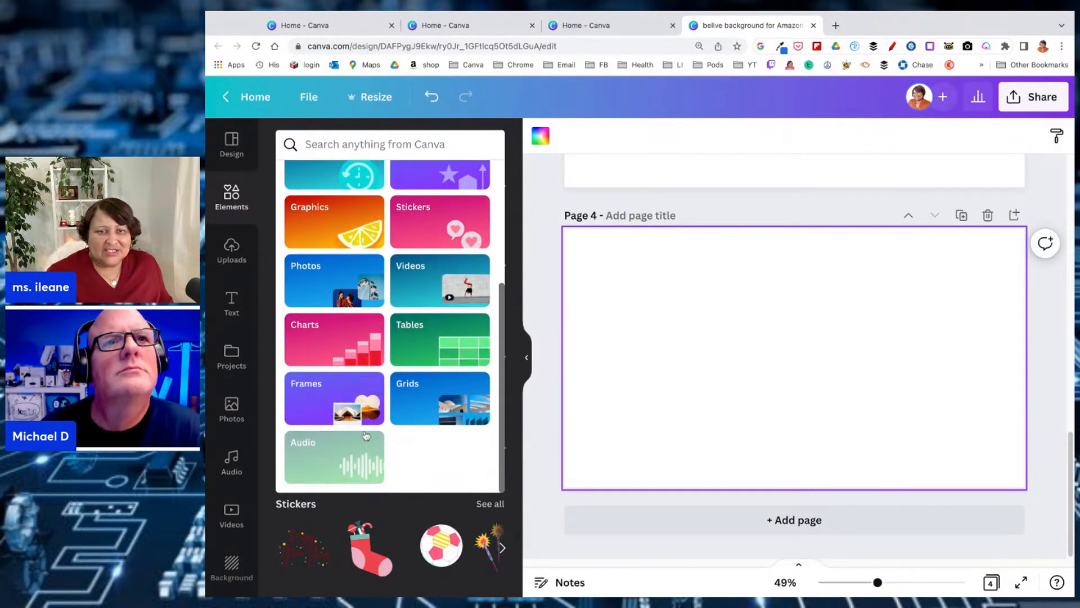
scroll(422, 447, up, 3)
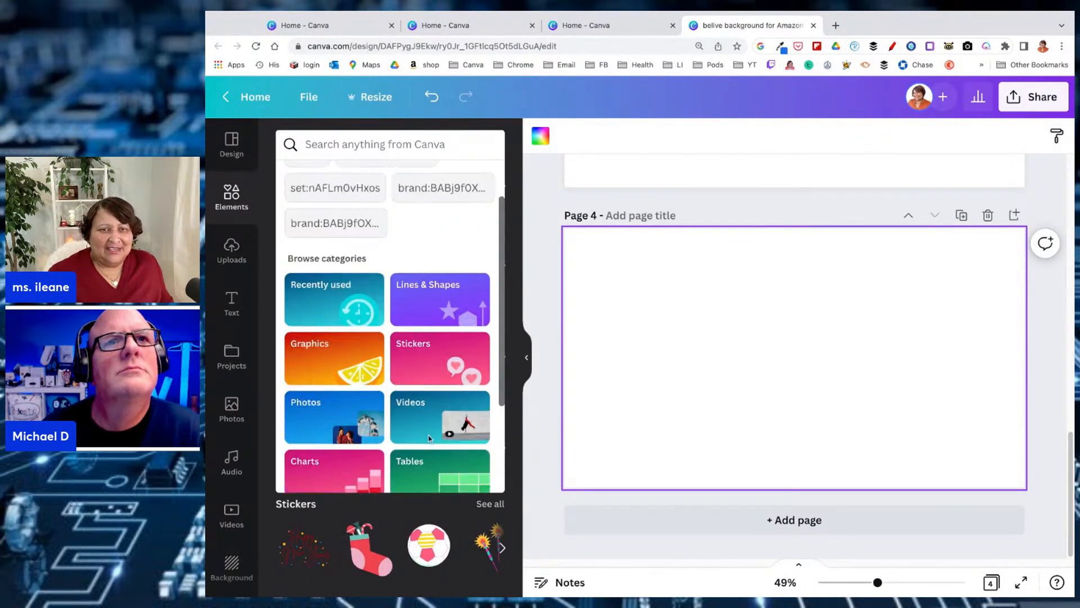
click(433, 294)
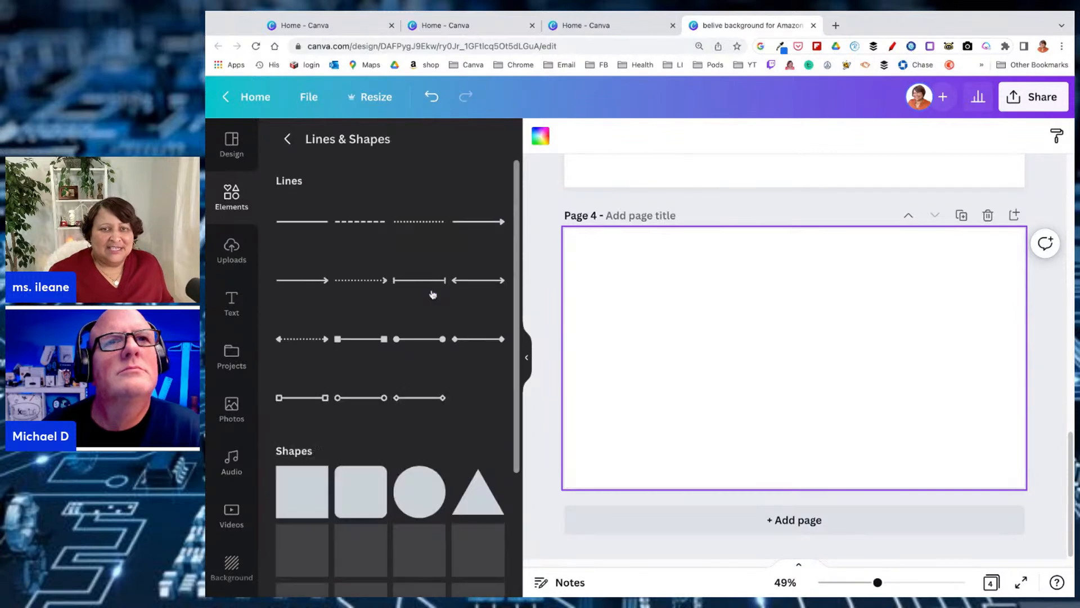
click(371, 502)
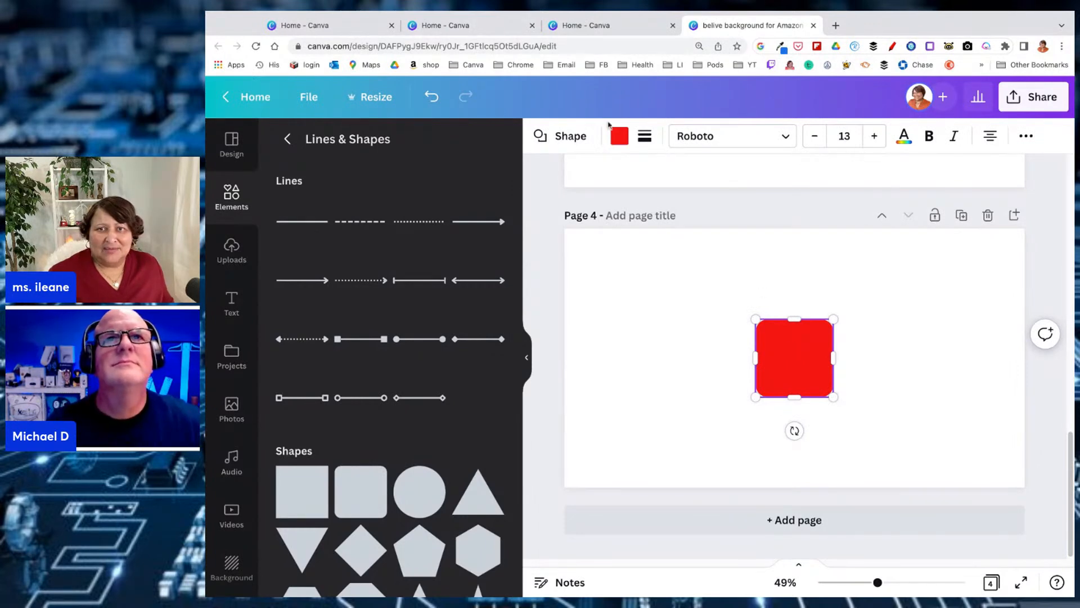
click(287, 138)
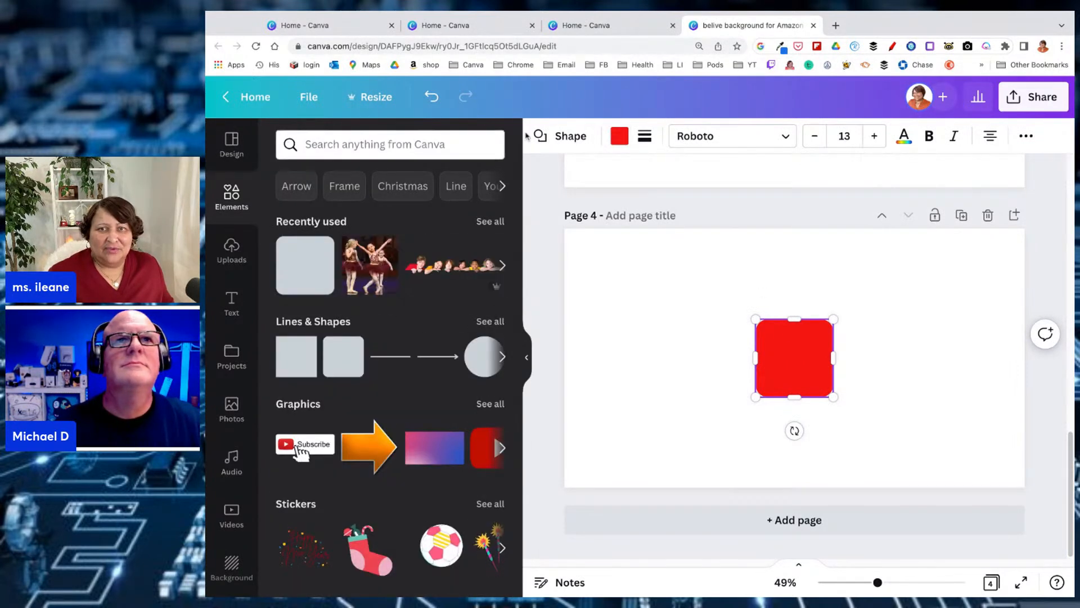
Recolor the rounded square on page 4 black and give it a solid border in the dusty pink photo color
click(620, 138)
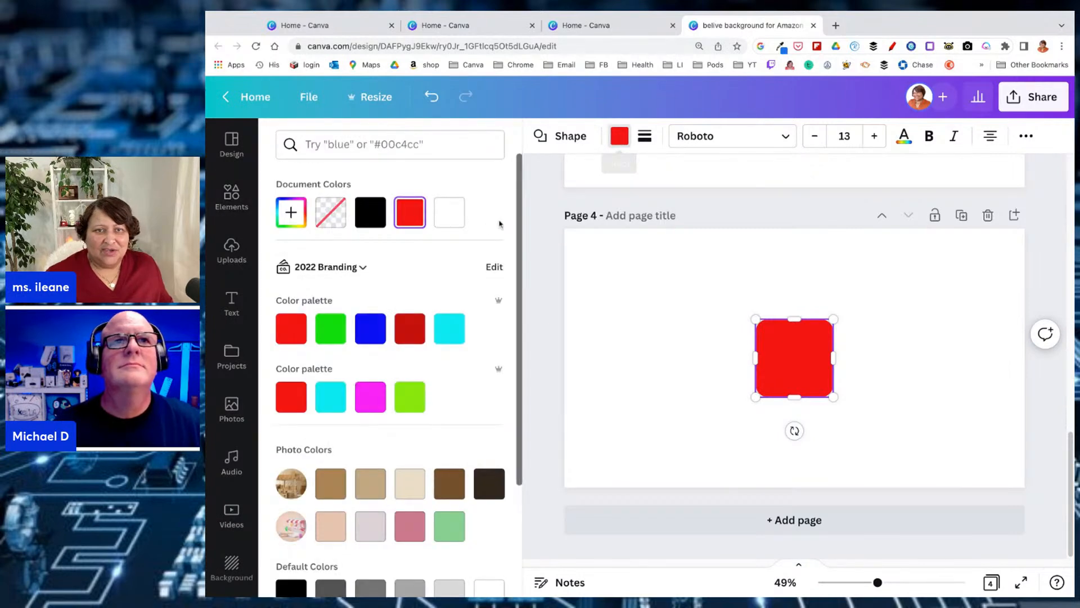
click(376, 216)
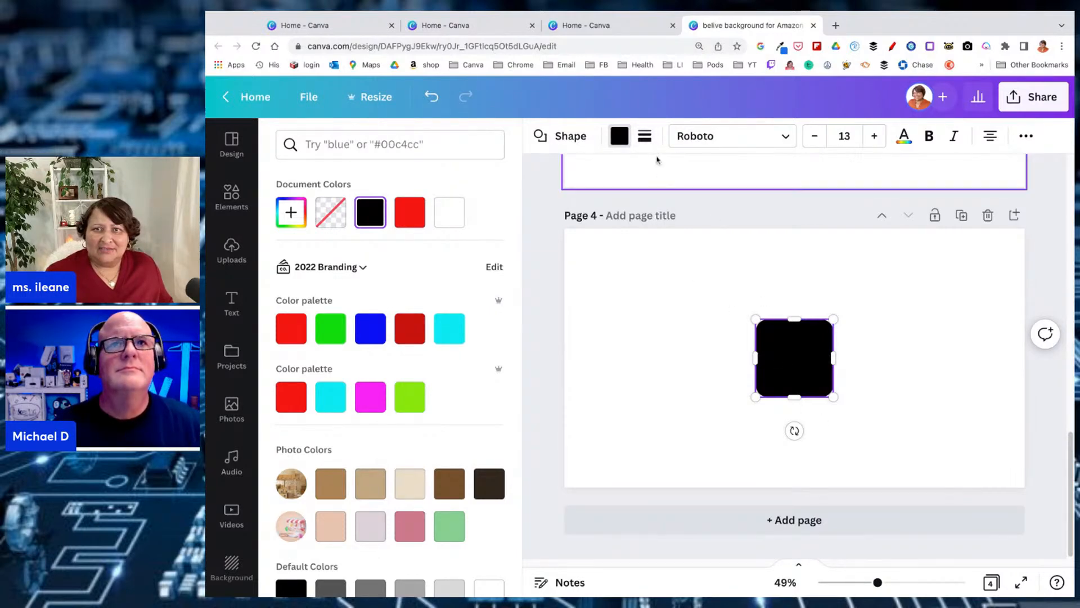
click(645, 137)
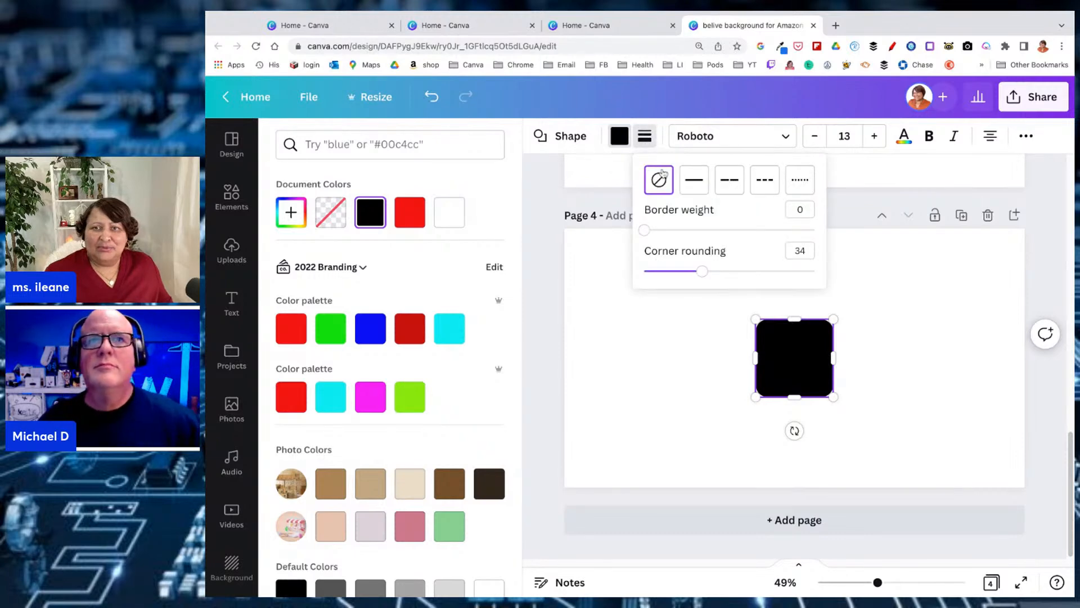
click(695, 183)
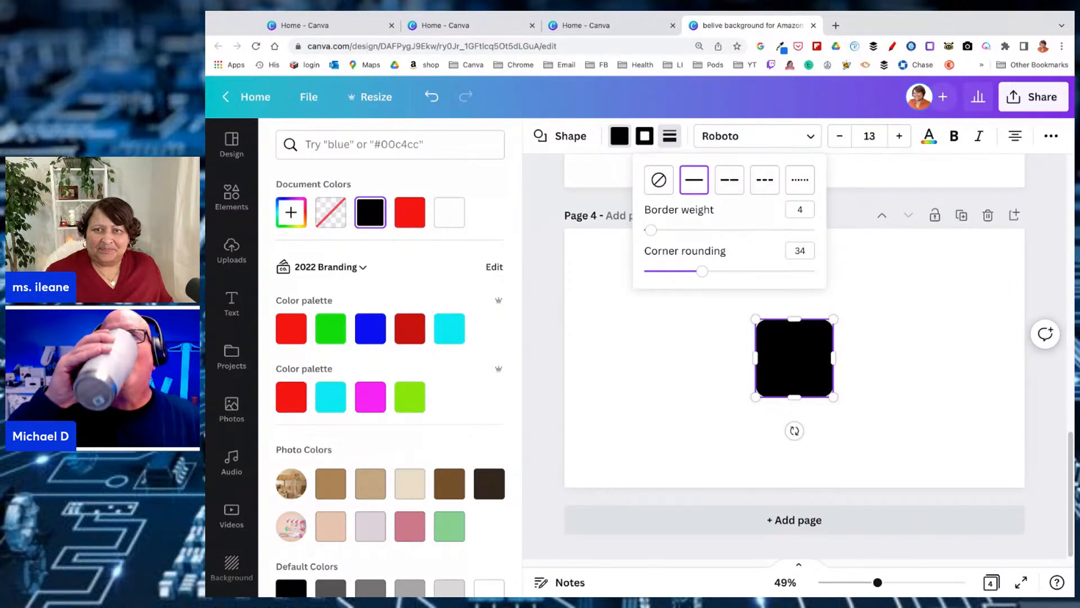
click(645, 137)
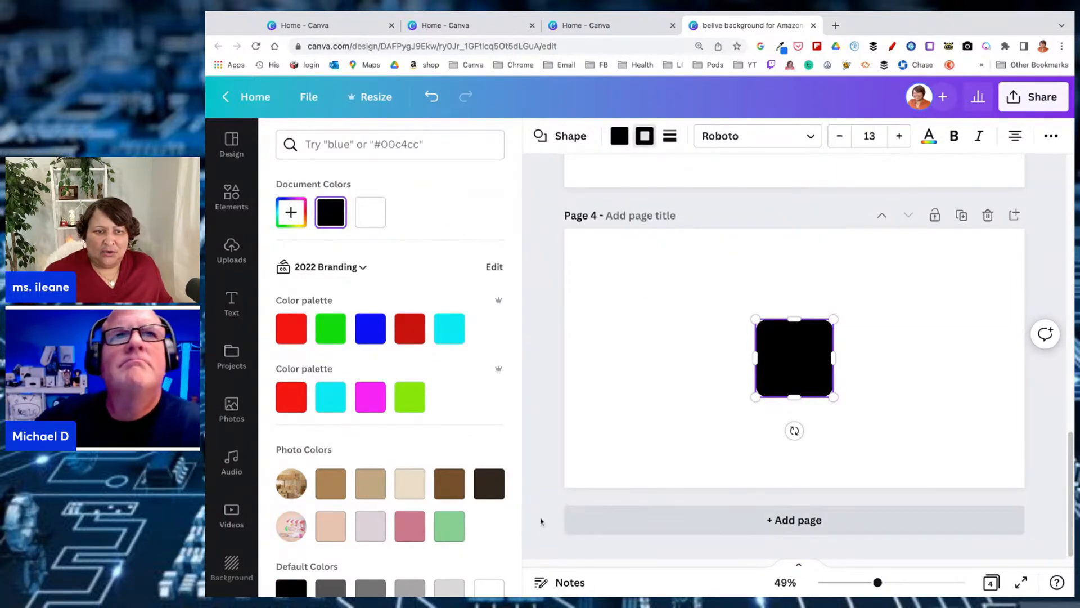
click(410, 526)
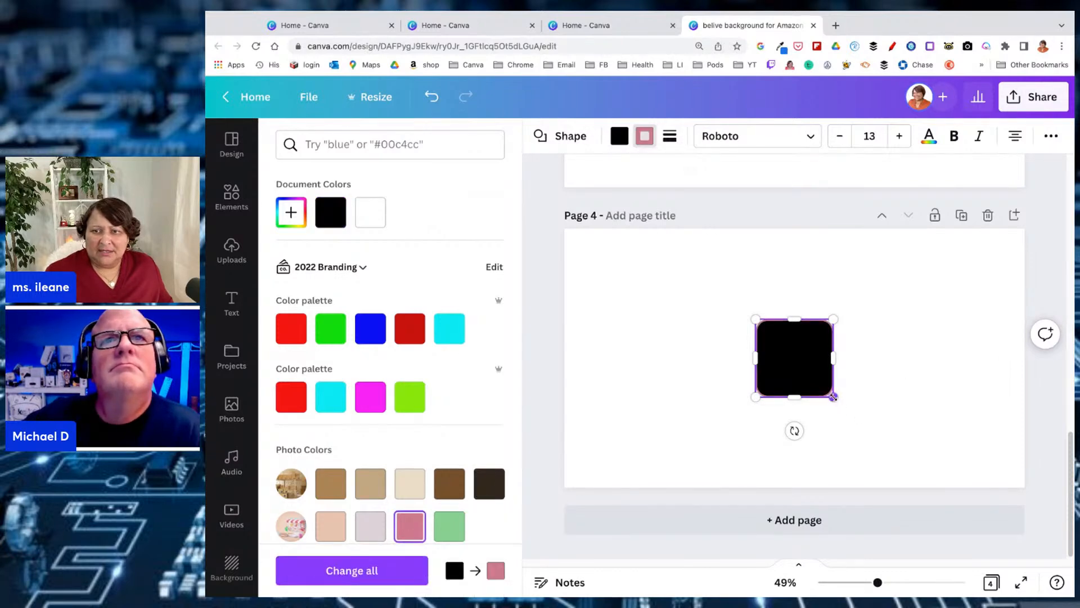
Enlarge the black square into a wide rectangle around the middle of page 4
drag(833, 396, 900, 437)
drag(754, 318, 695, 291)
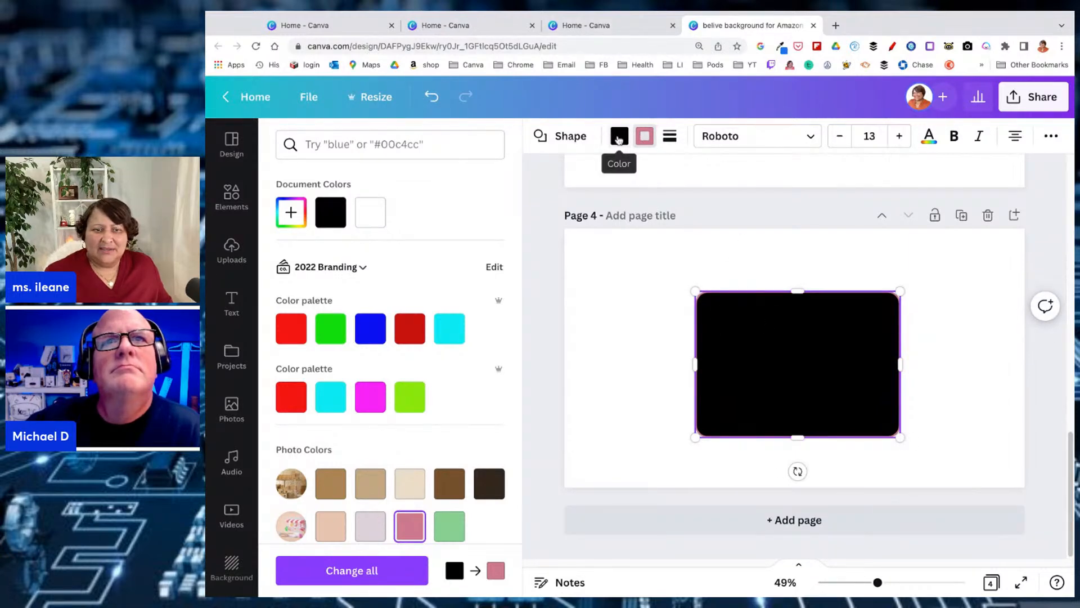
scroll(387, 314, down, 4)
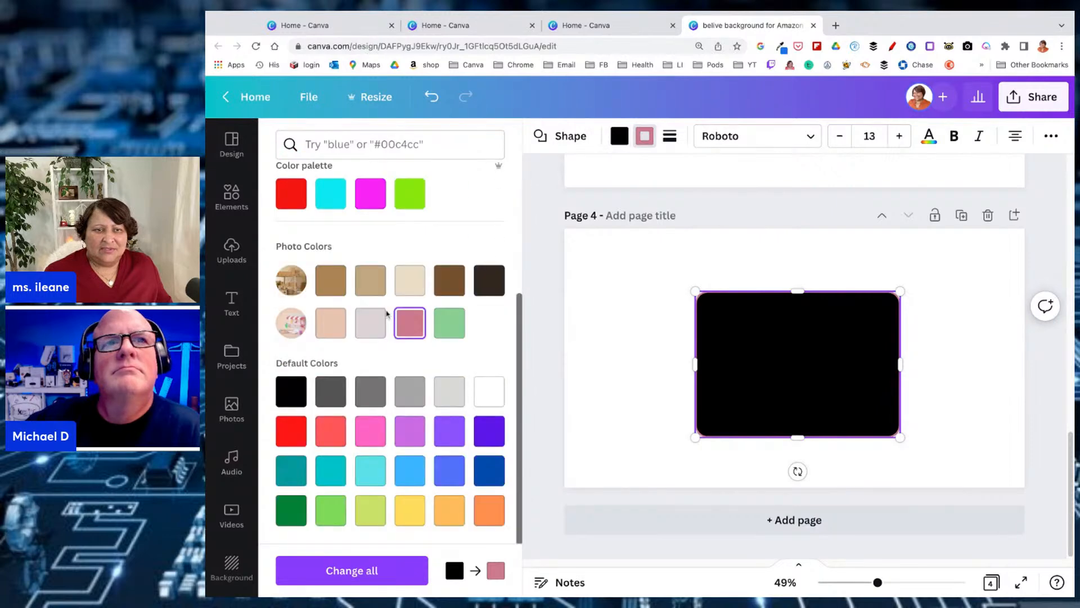
scroll(387, 314, up, 4)
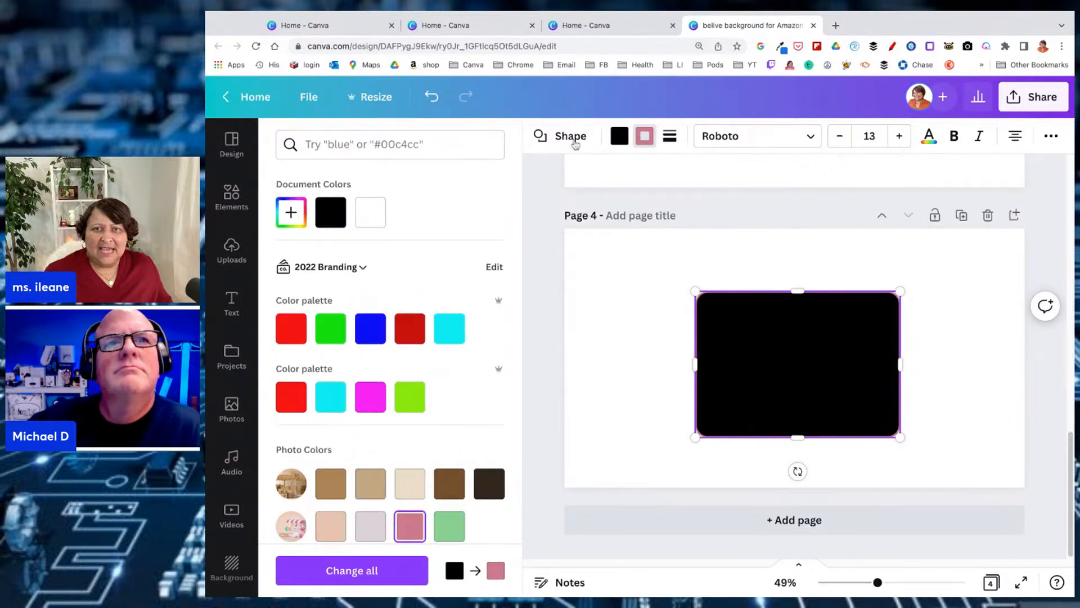
Set the rectangle's border weight to 46 and its corner rounding to 0
click(671, 137)
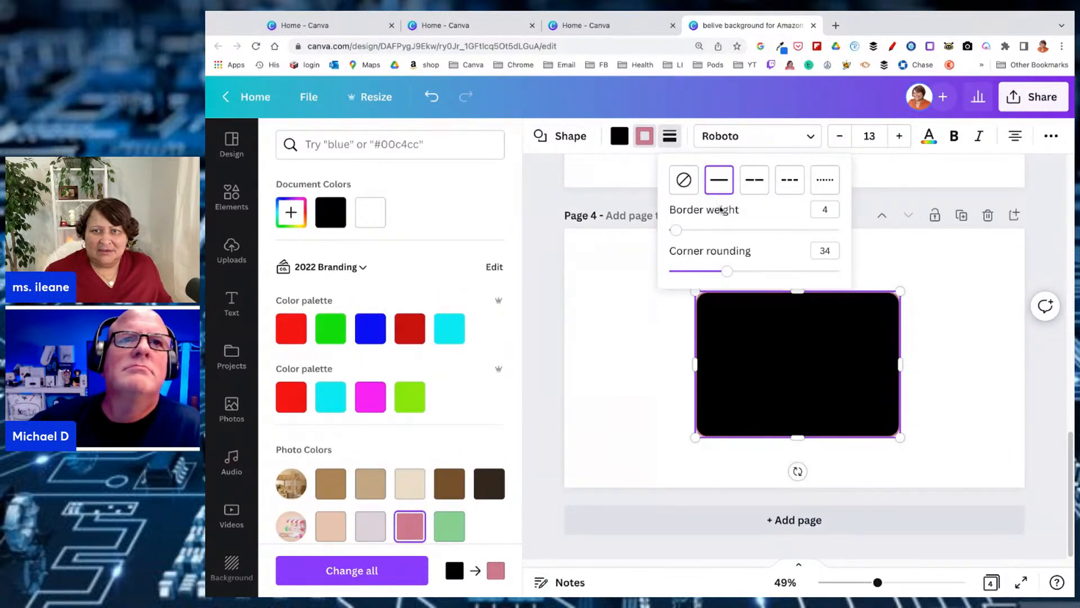
drag(678, 230, 748, 231)
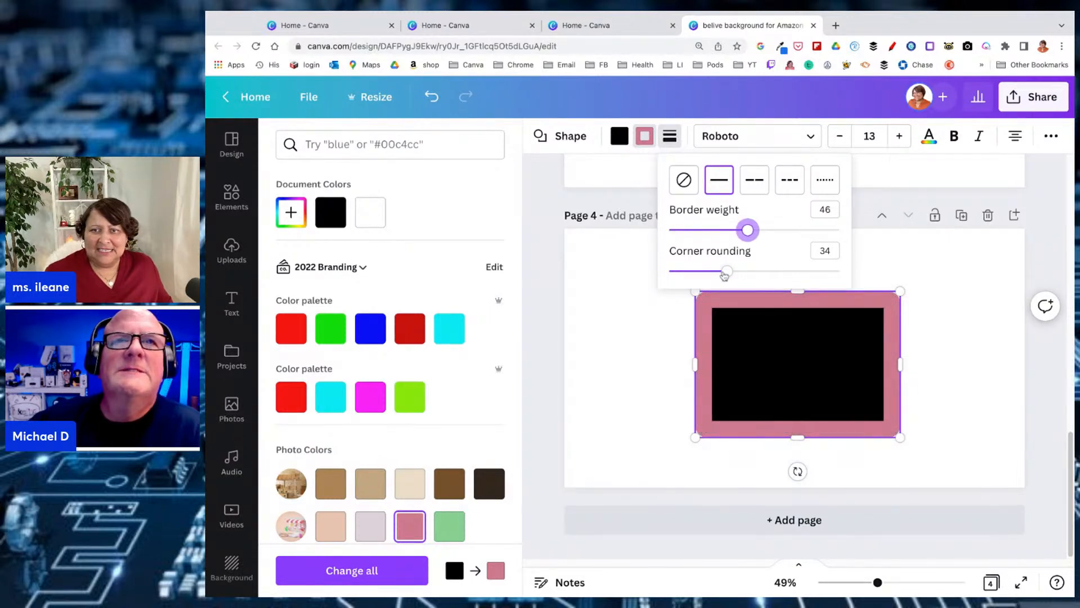
drag(727, 270, 669, 271)
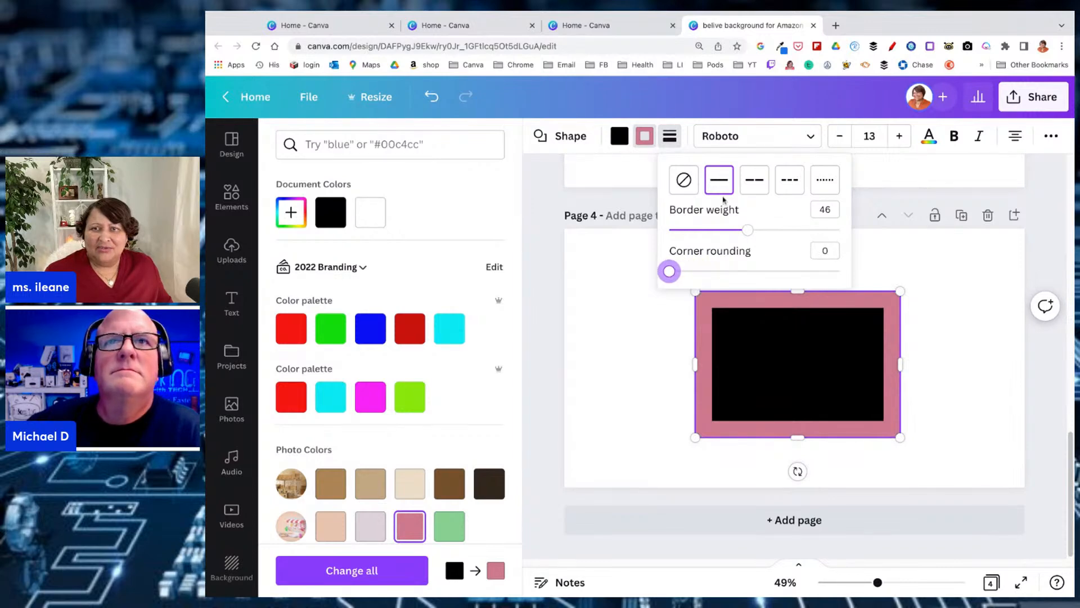
Try both dashed border styles on the rectangle, choose the dotted style, and set the border weight to 14
click(755, 181)
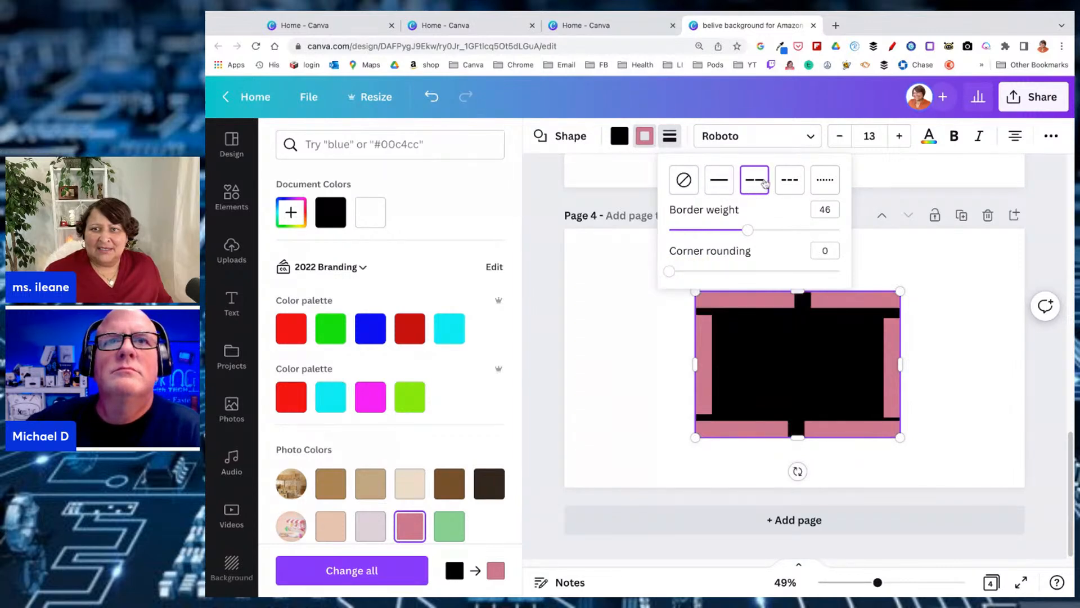
click(789, 185)
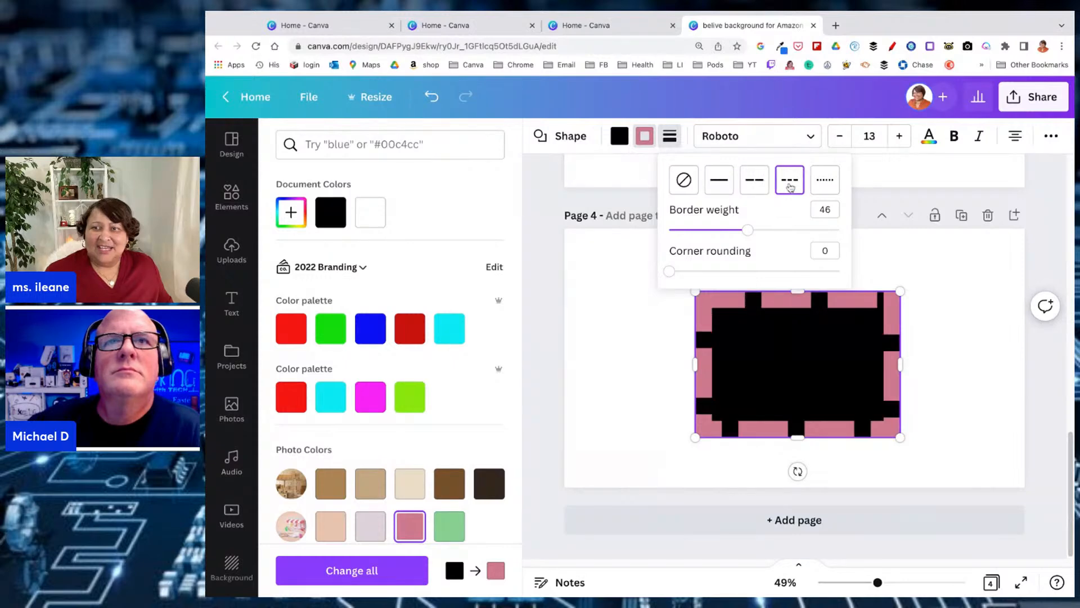
click(826, 186)
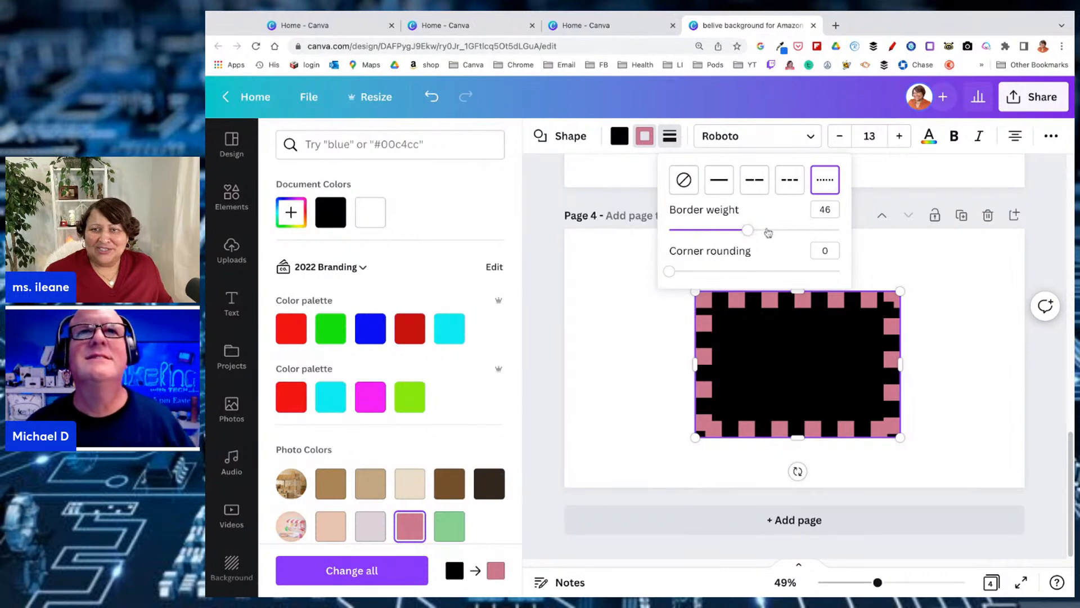
drag(753, 232, 693, 230)
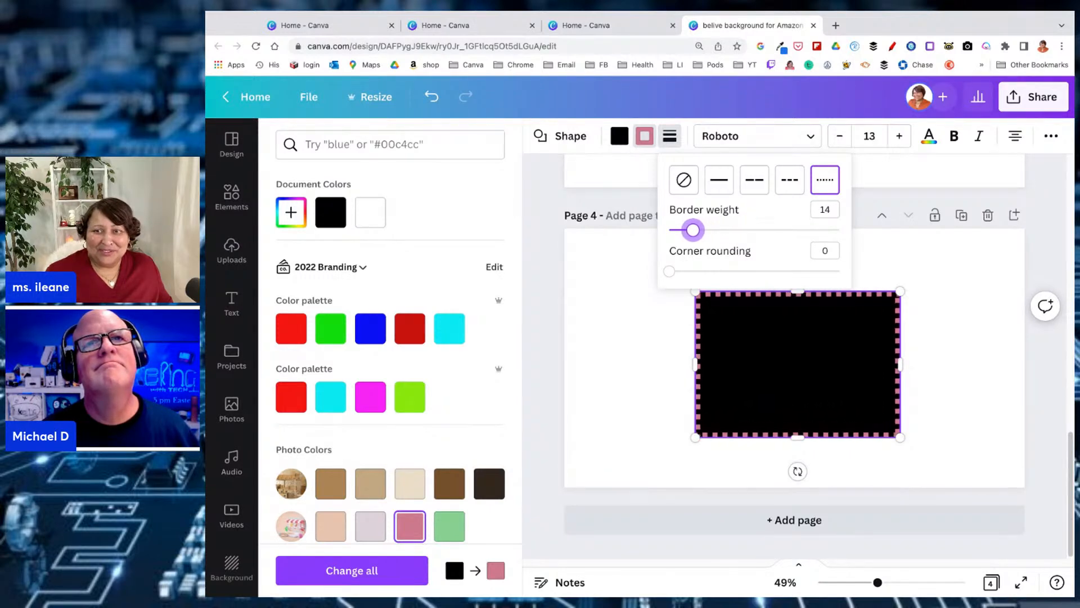
click(748, 376)
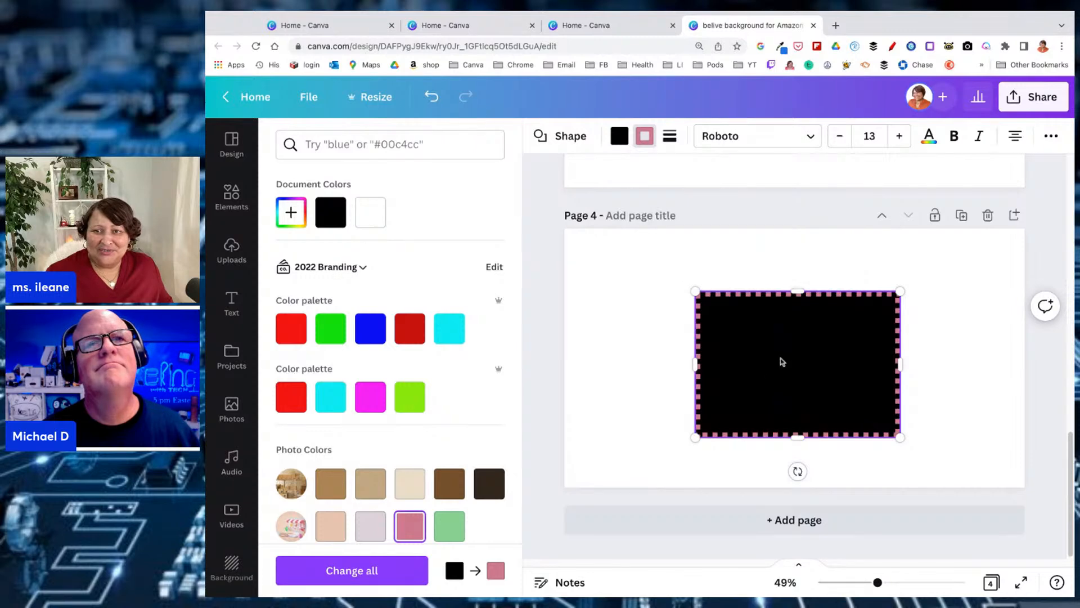
Convert the rectangle to a diamond, then a pentagon moved up fully onto the page, and finally a five-pointed star
right_click(782, 362)
click(782, 362)
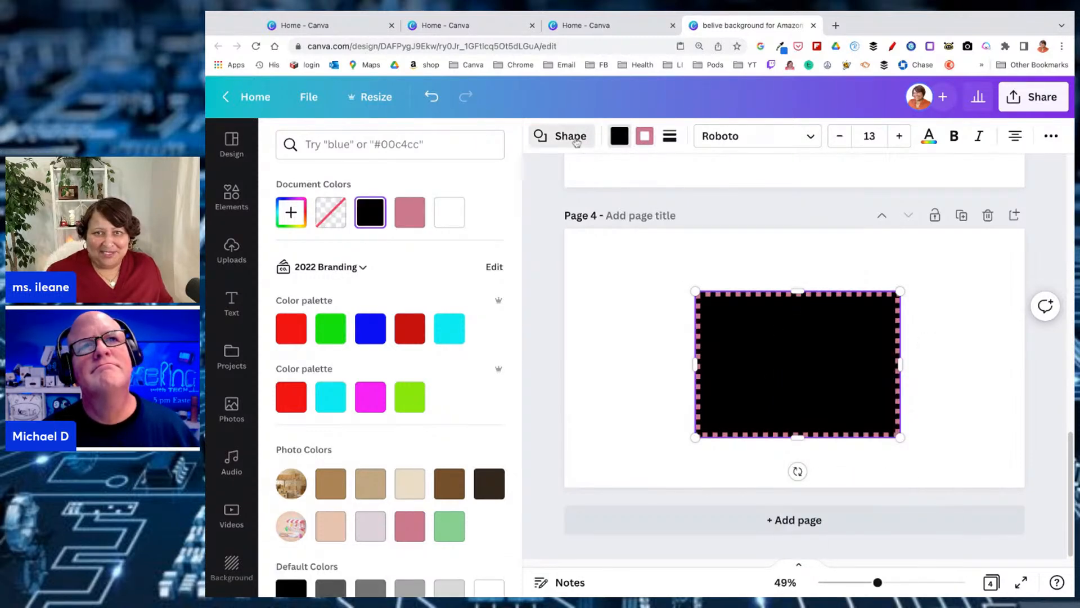
click(574, 138)
click(372, 299)
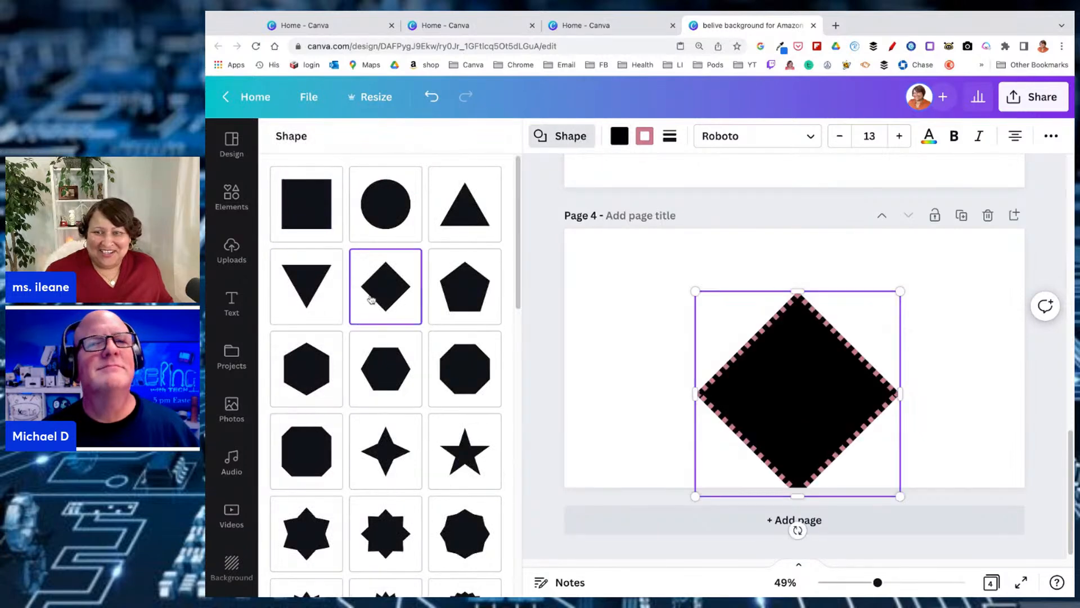
click(465, 297)
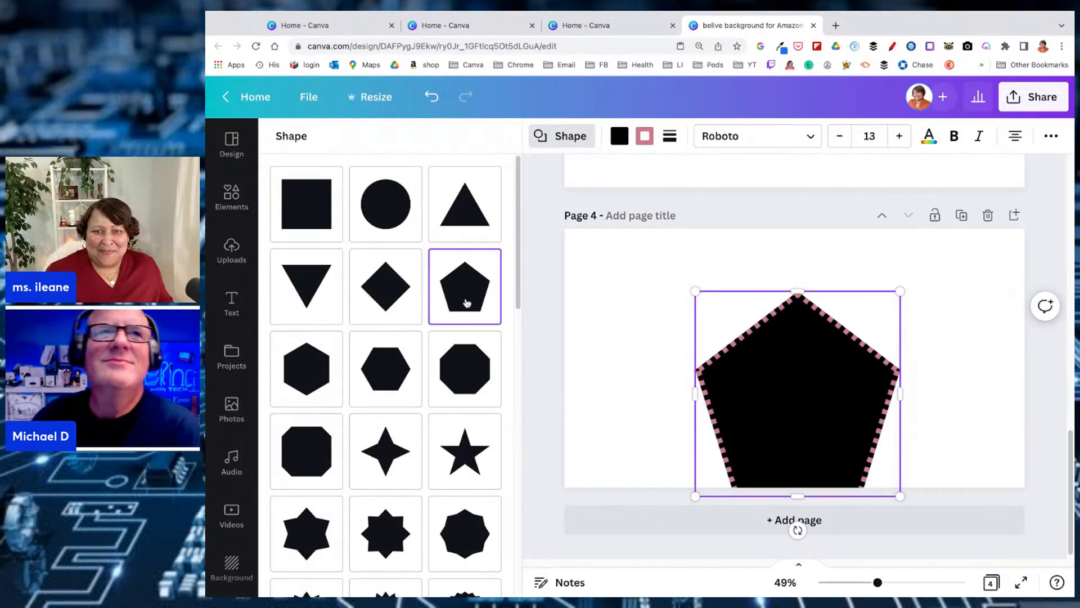
drag(821, 394, 820, 363)
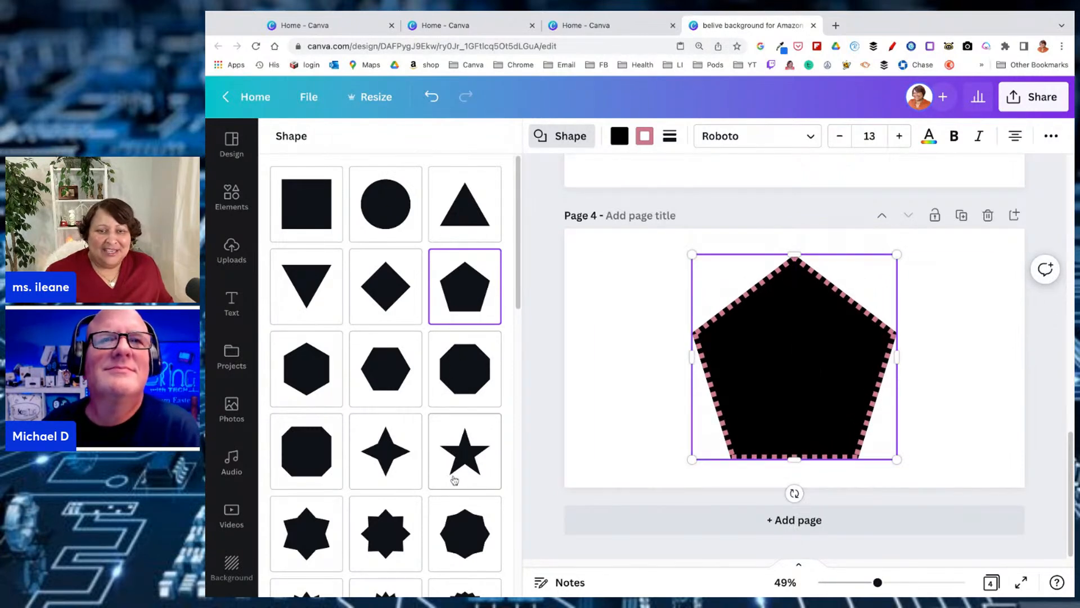
click(474, 461)
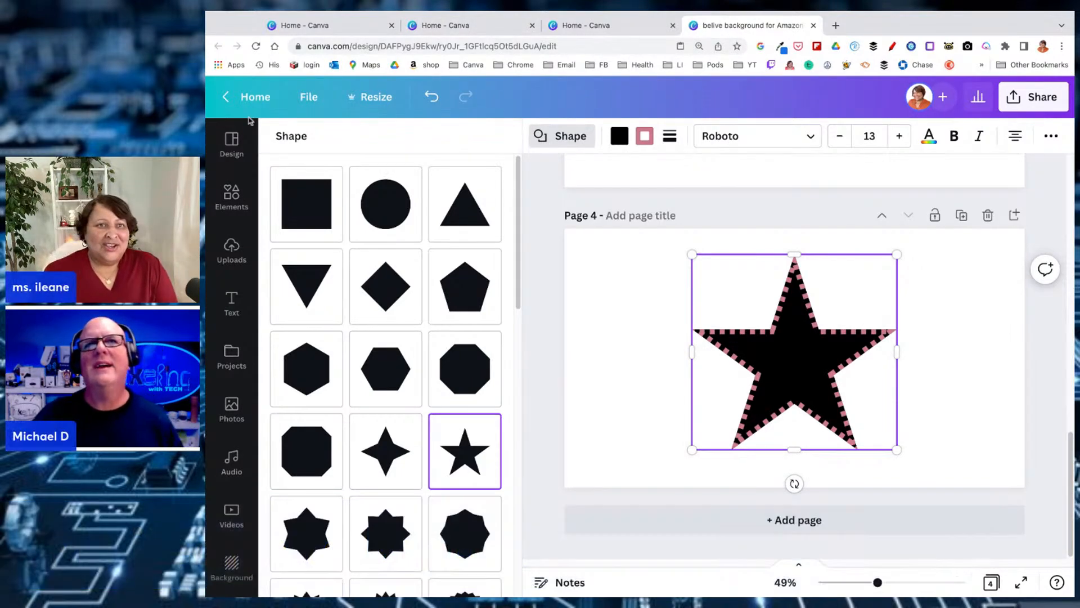
Return to the home page, create a new Doc, and read its welcome guide down to the Magic Write section
click(252, 97)
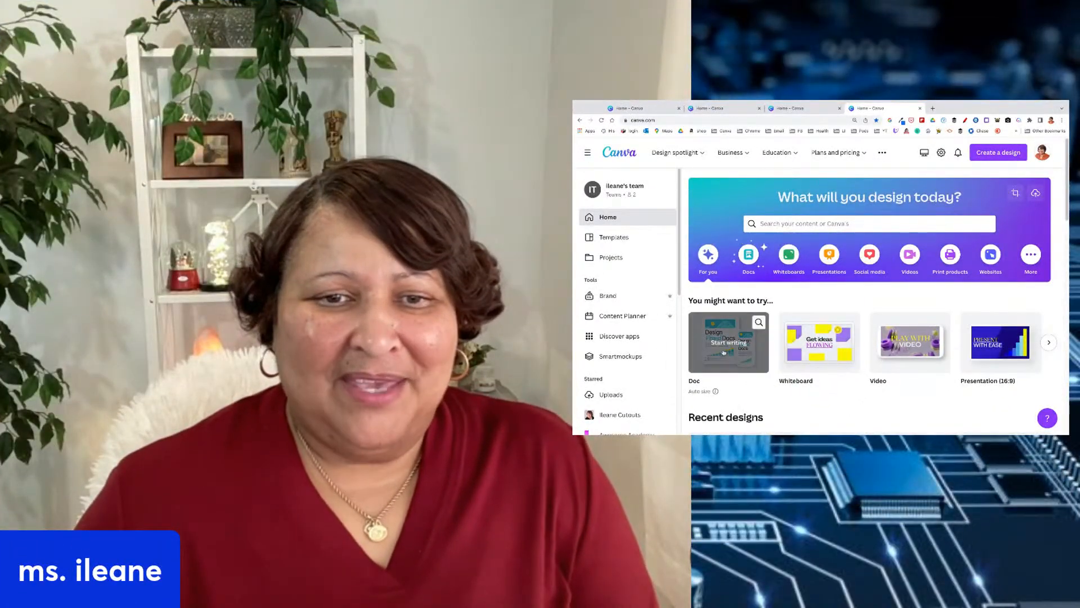
click(788, 360)
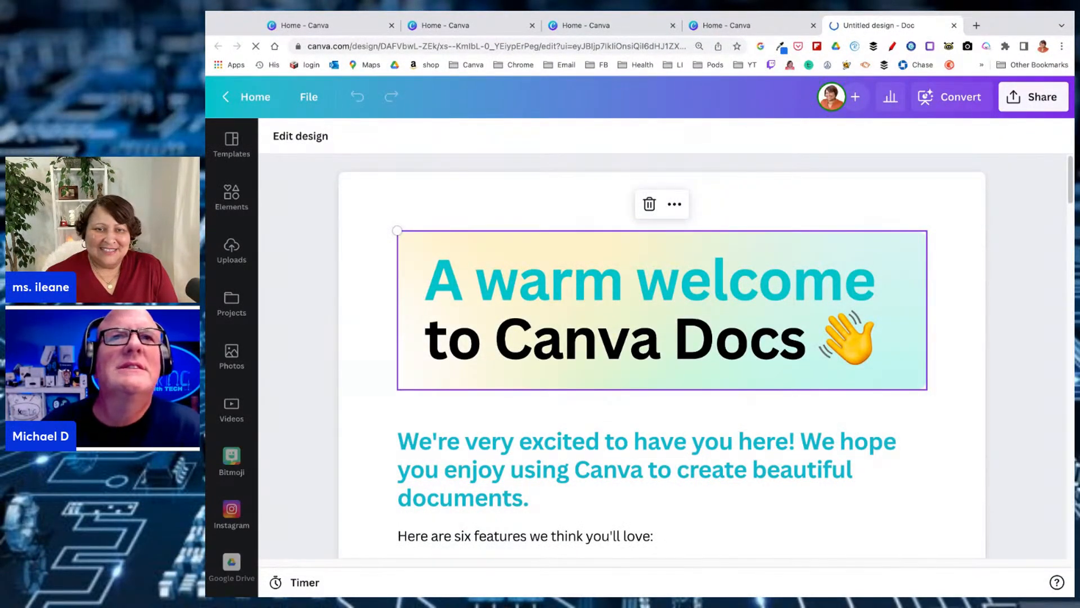
scroll(663, 356, down, 1)
scroll(662, 356, down, 1)
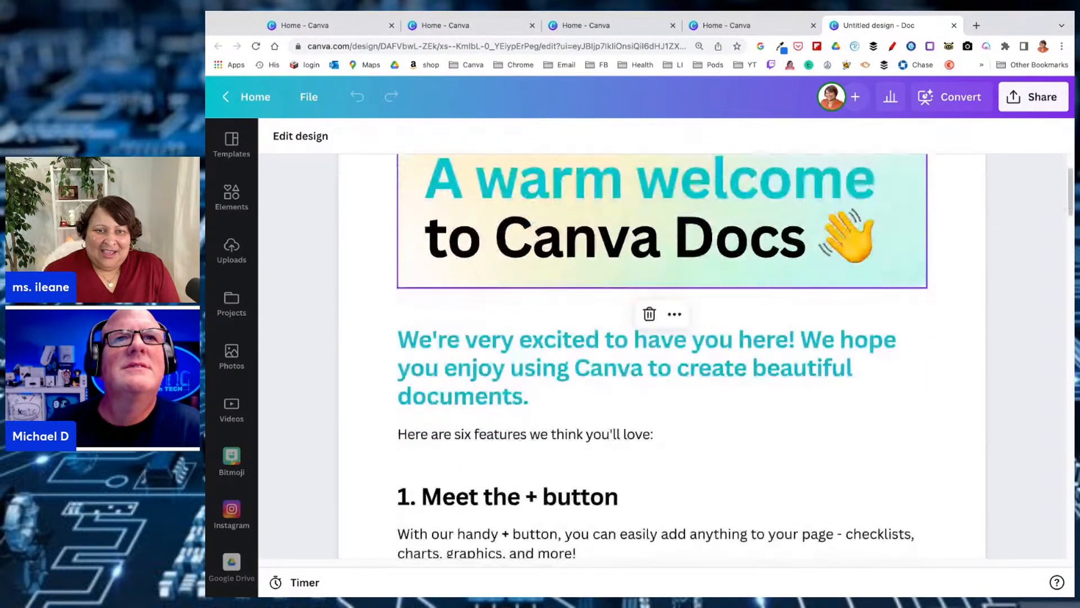
scroll(970, 383, down, 6)
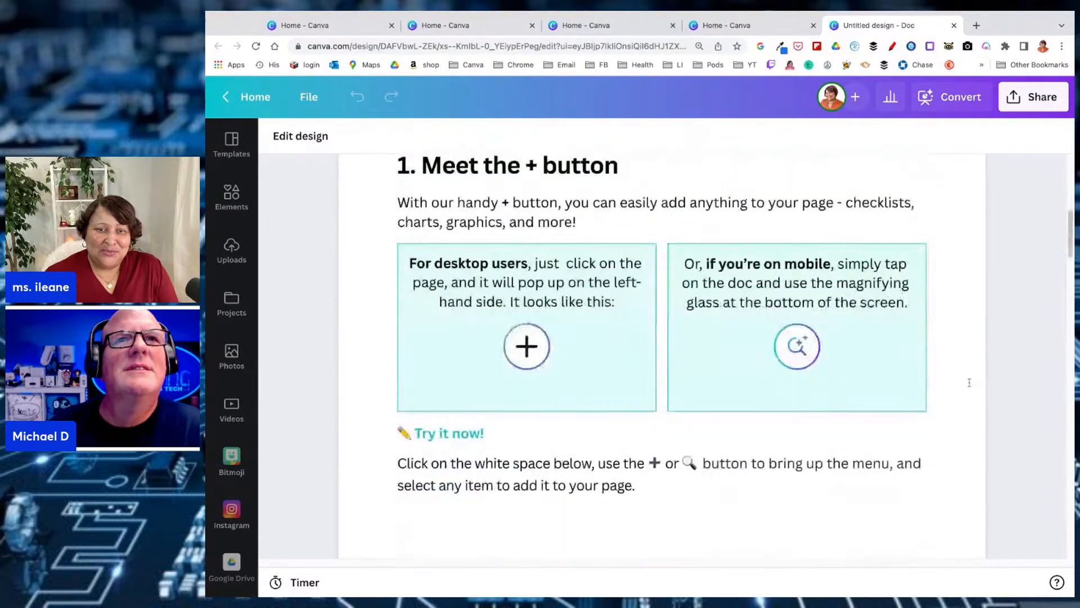
scroll(970, 382, down, 5)
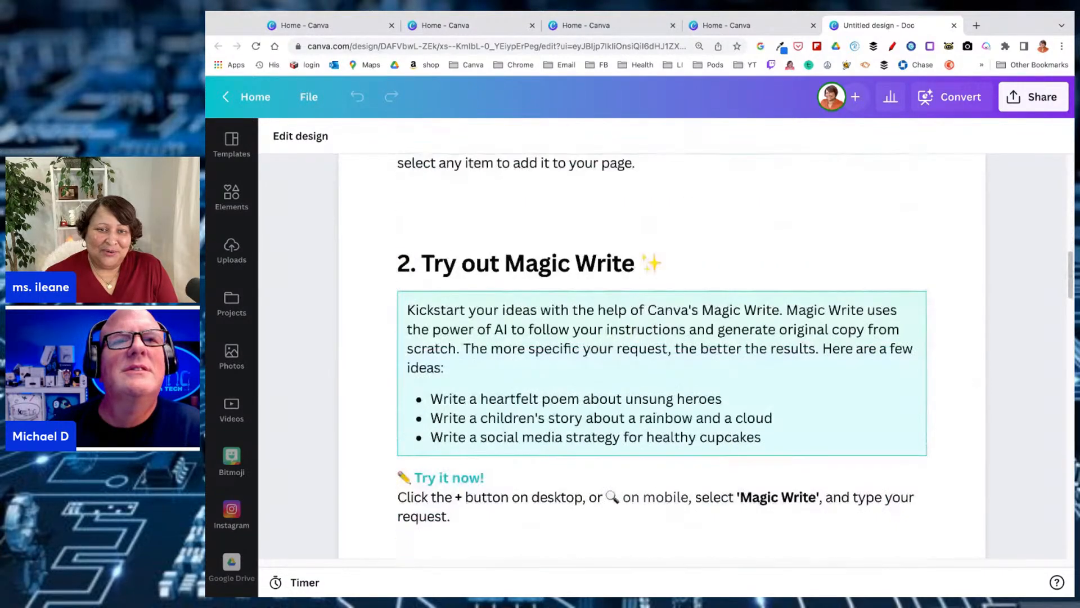
scroll(662, 357, down, 3)
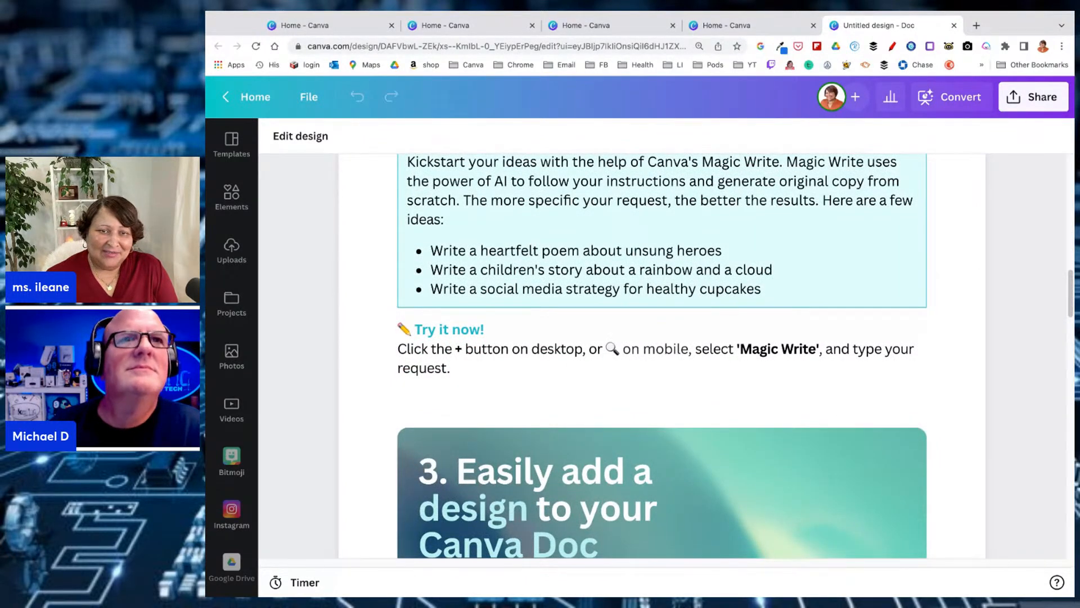
Start Magic Write at the end of the "Try it now!" paragraph in section 2 and accept its introduction
click(509, 364)
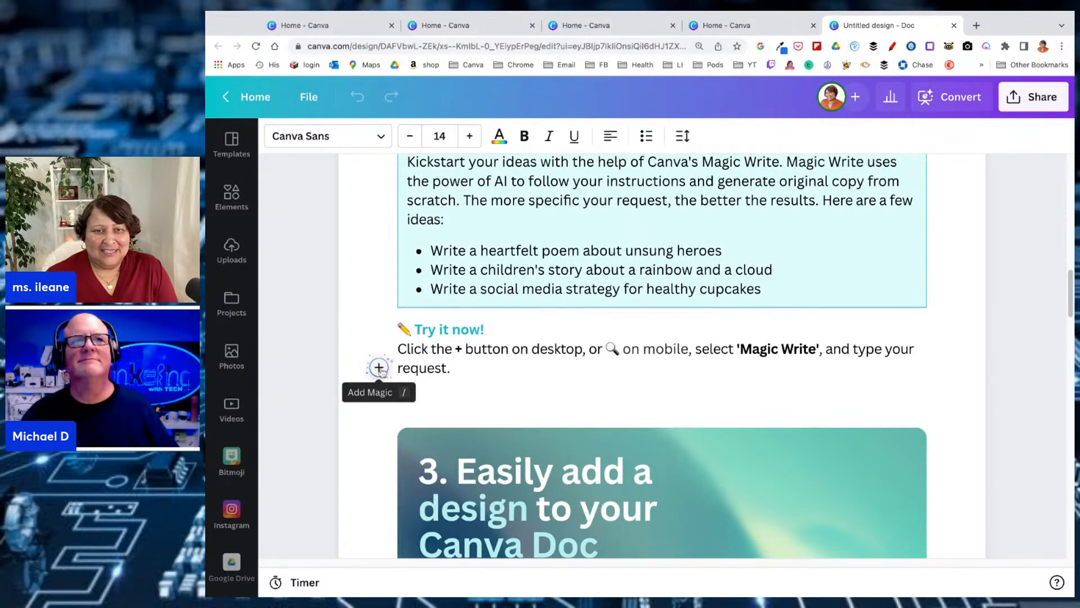
click(378, 368)
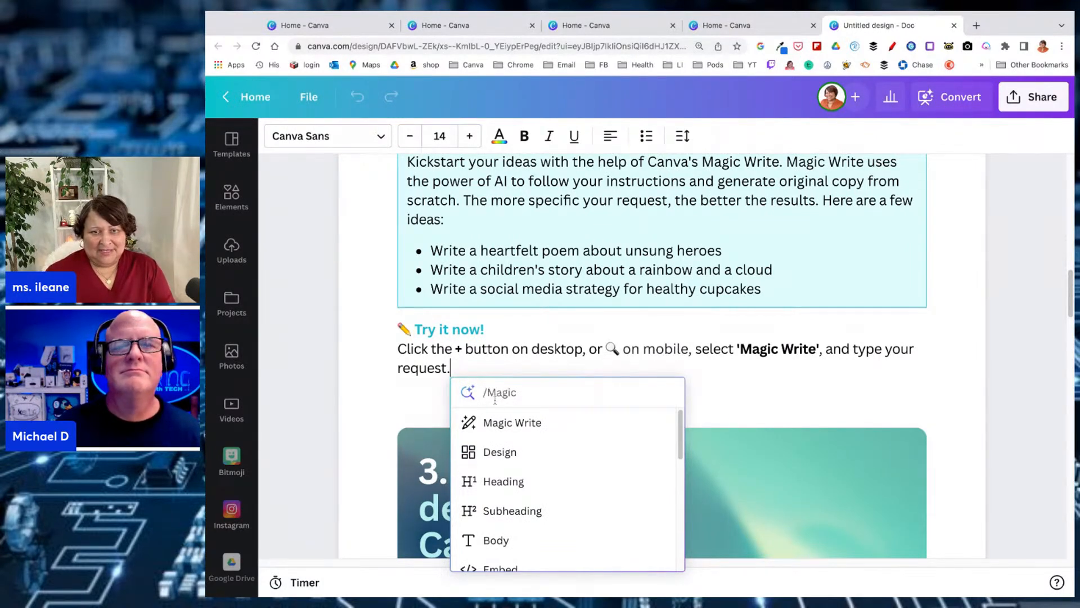
click(495, 422)
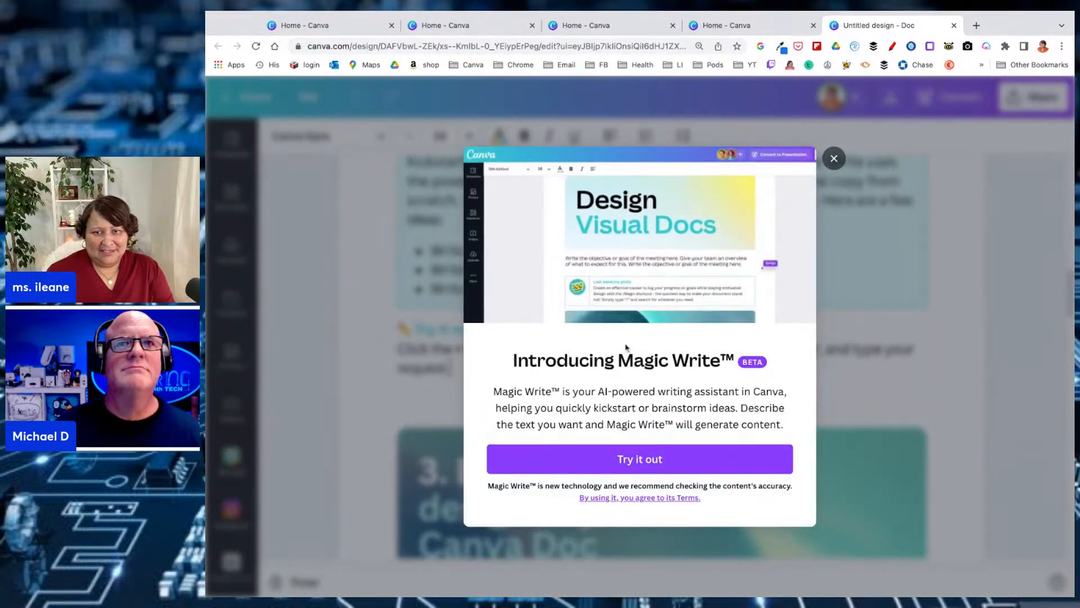
click(623, 461)
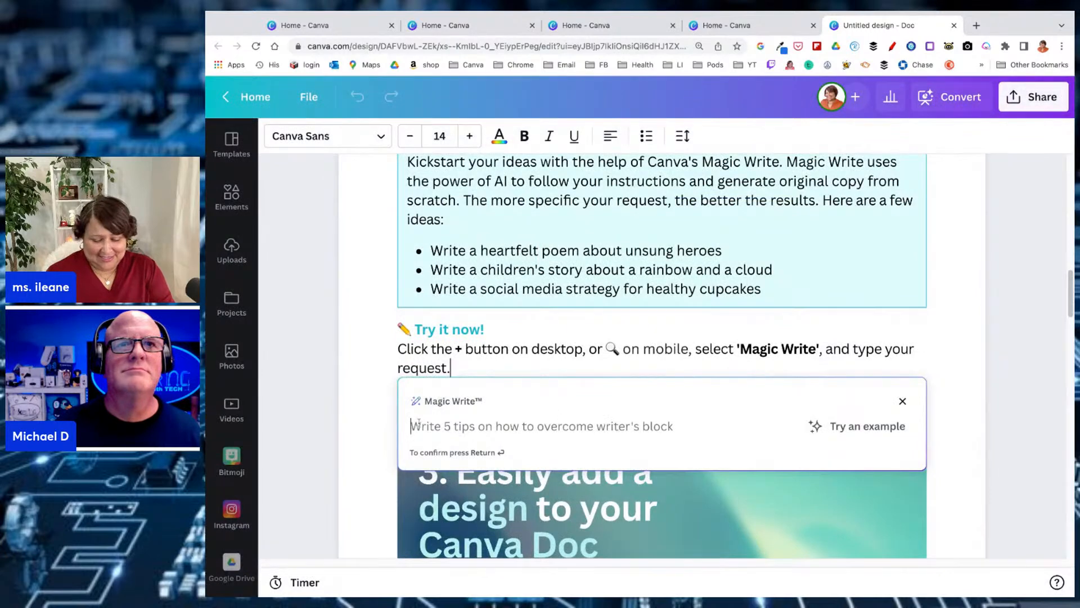
Generate Magic Write text from the prompt "How to use Canva on YouTube" and view the generated paragraph
text(How to )
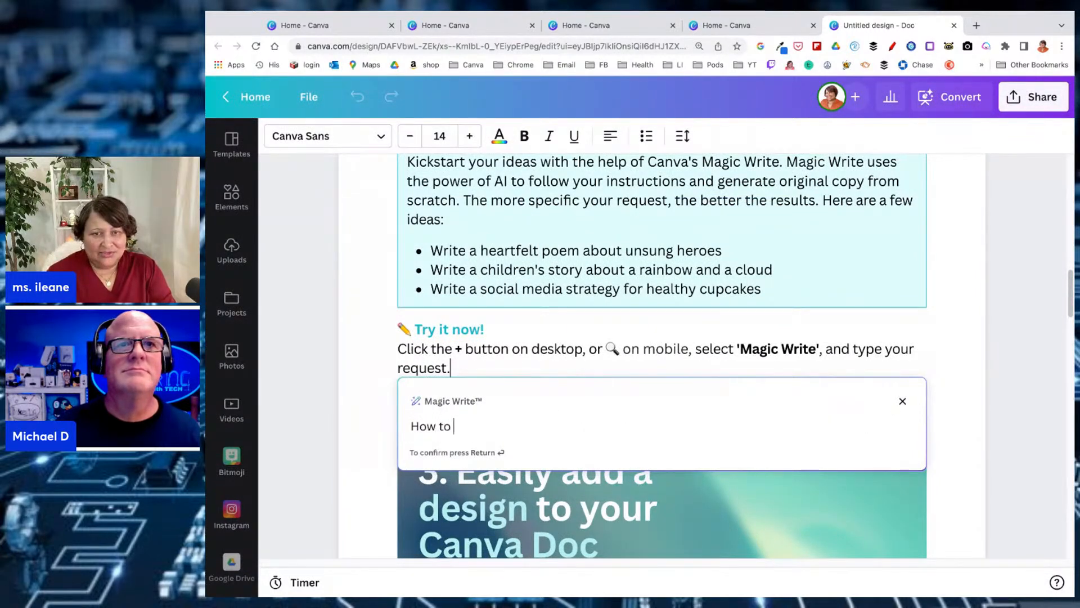
text(use Canv)
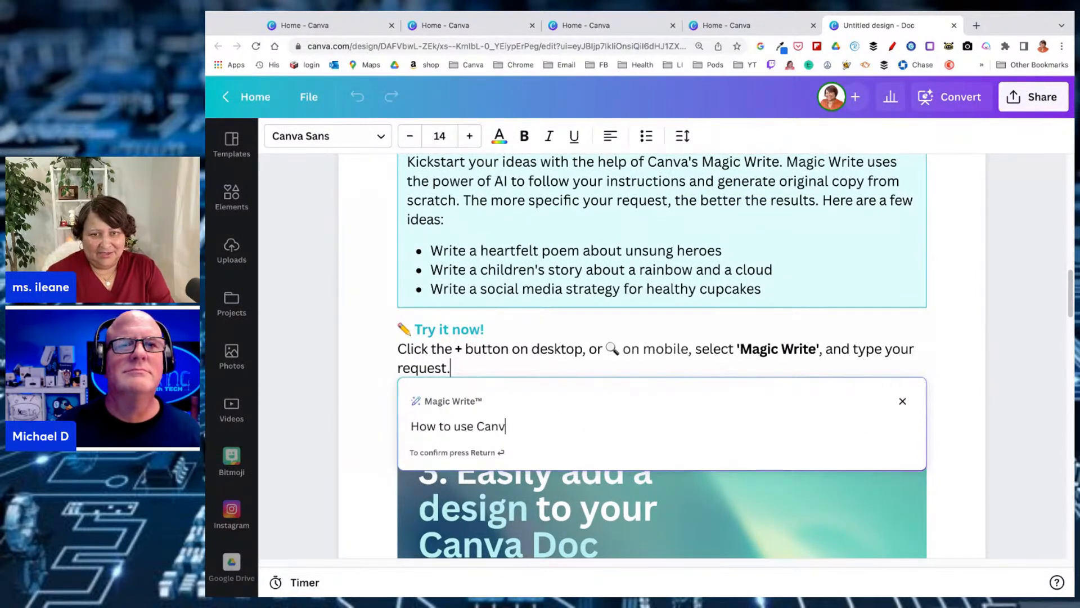
text(a on )
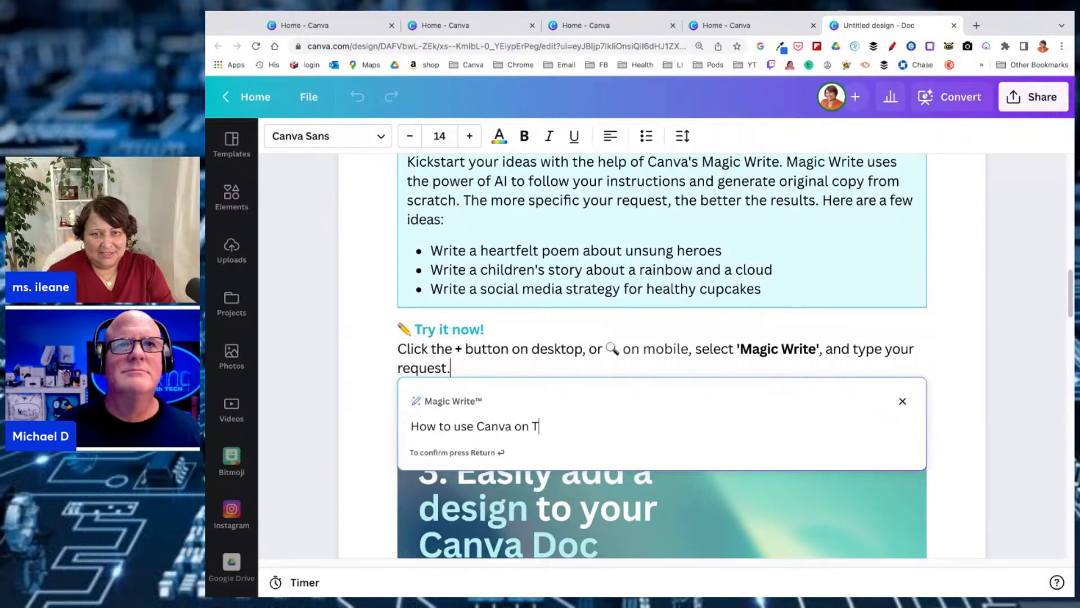
text(YouTube)
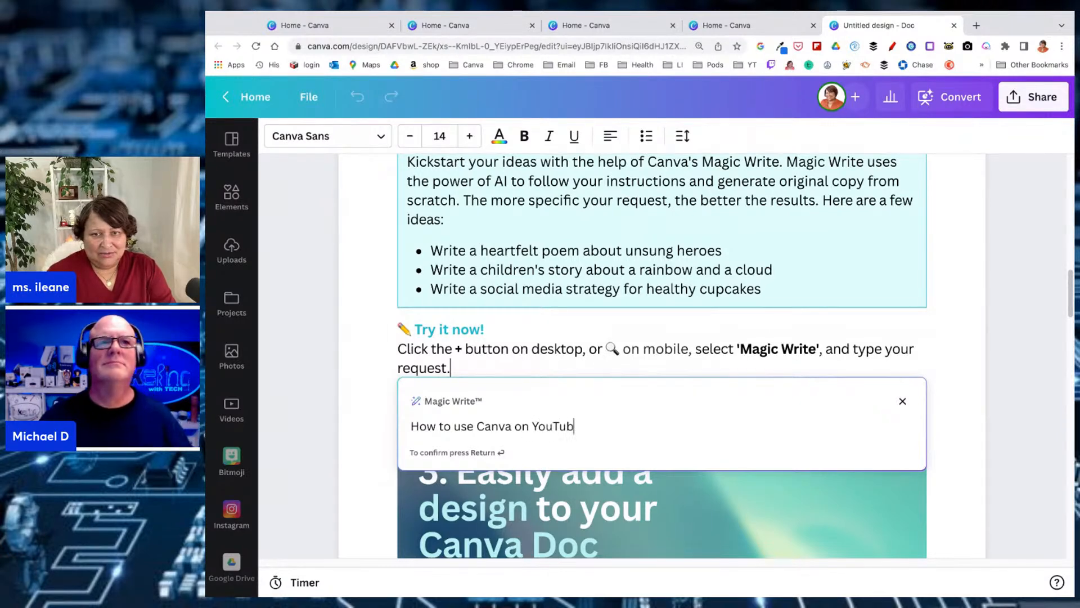
key(Return)
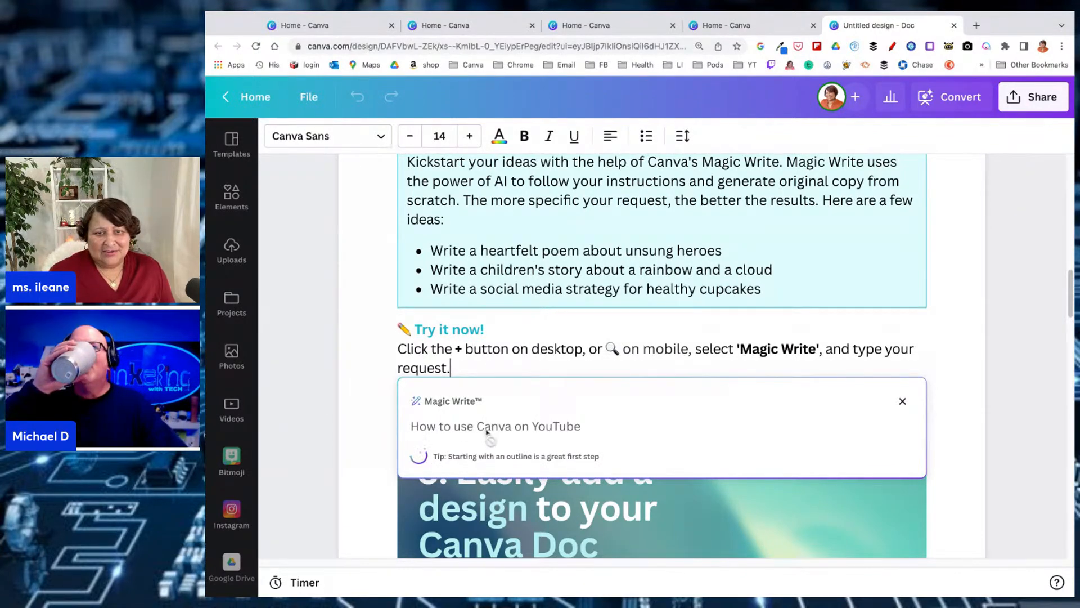
scroll(719, 448, down, 2)
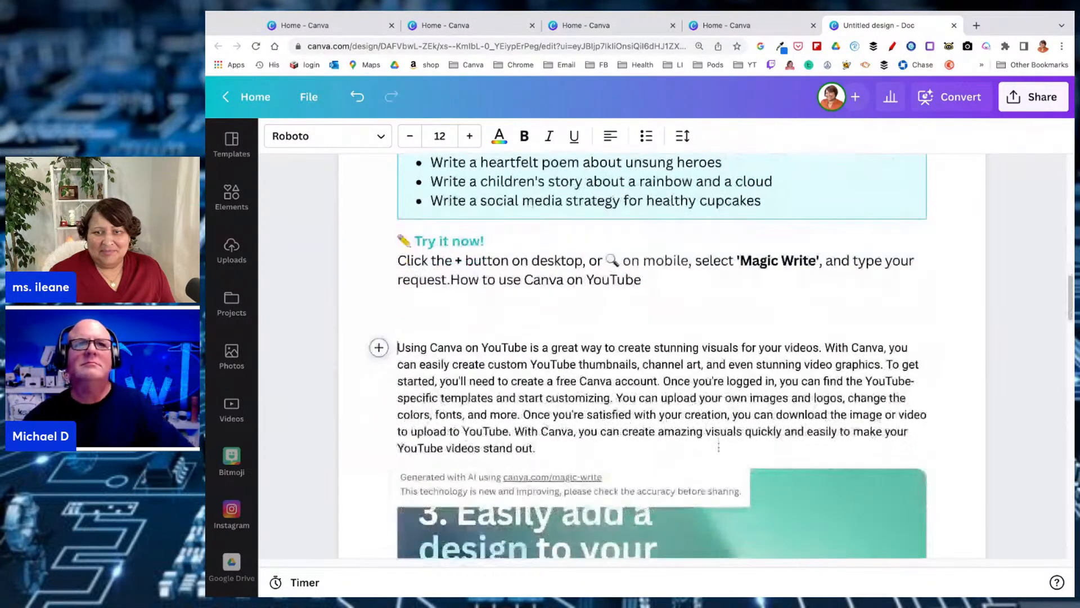